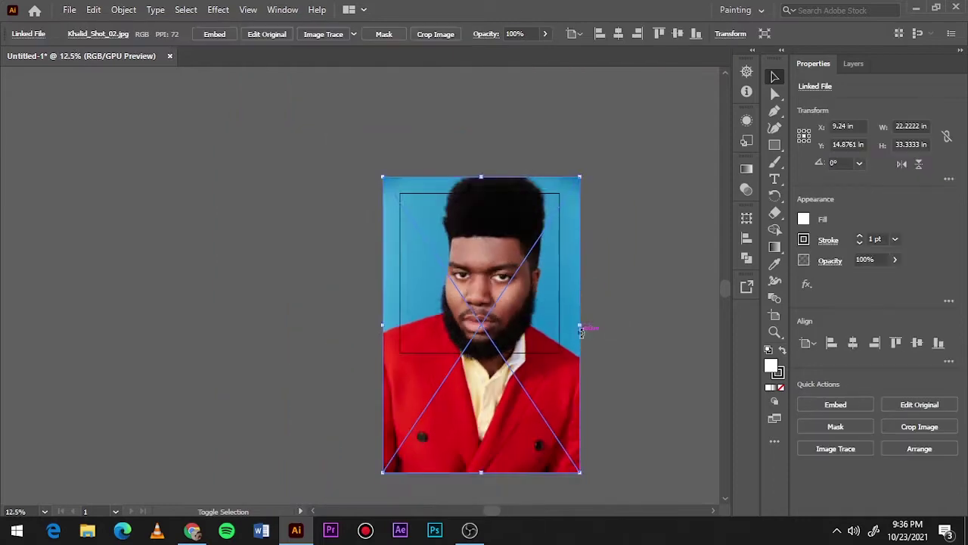
Fade the reference photo to 76% opacity and add a new Layer 2 above it.
scroll(534, 285, up, 2)
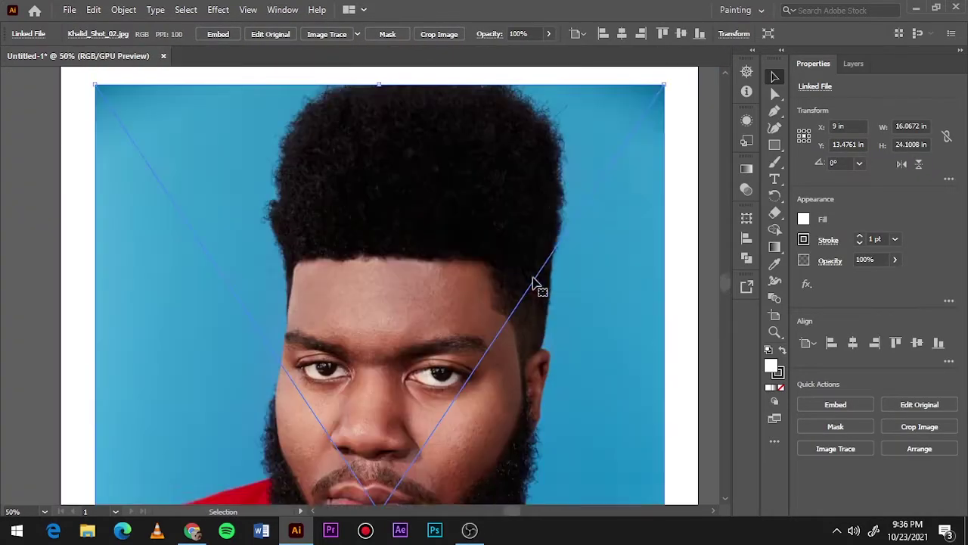
scroll(668, 244, down, 1)
drag(548, 33, 534, 52)
click(685, 189)
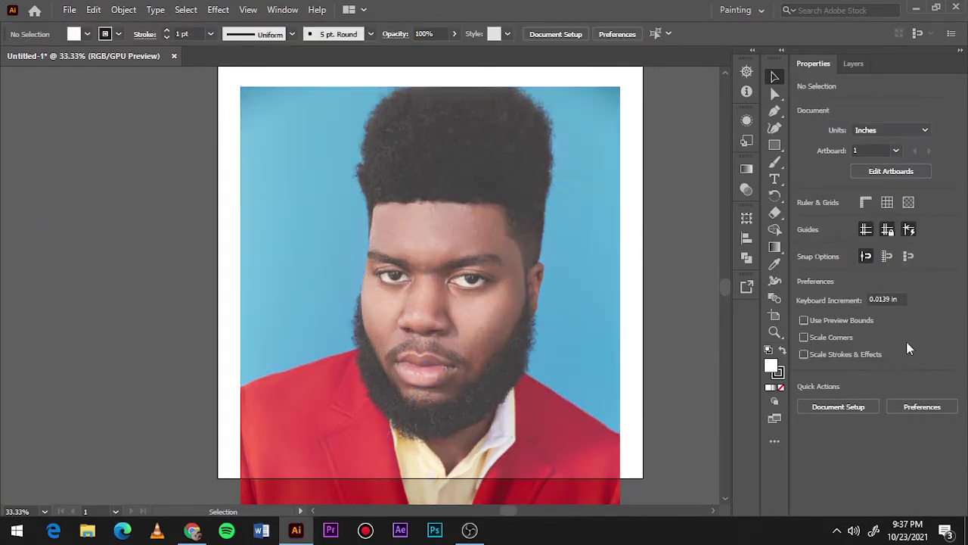
click(855, 64)
click(924, 509)
Set the fill to black (000000) and draw a long, thin ellipse.
double_click(778, 366)
text(000000)
key(Return)
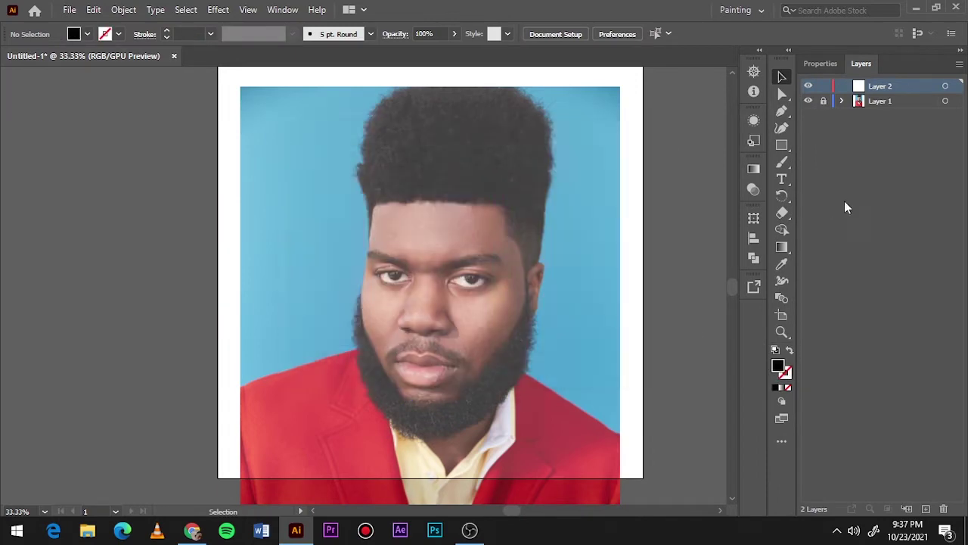
key(l)
scroll(231, 184, up, 3)
drag(232, 183, 674, 182)
scroll(485, 161, up, 1)
scroll(485, 161, up, 5)
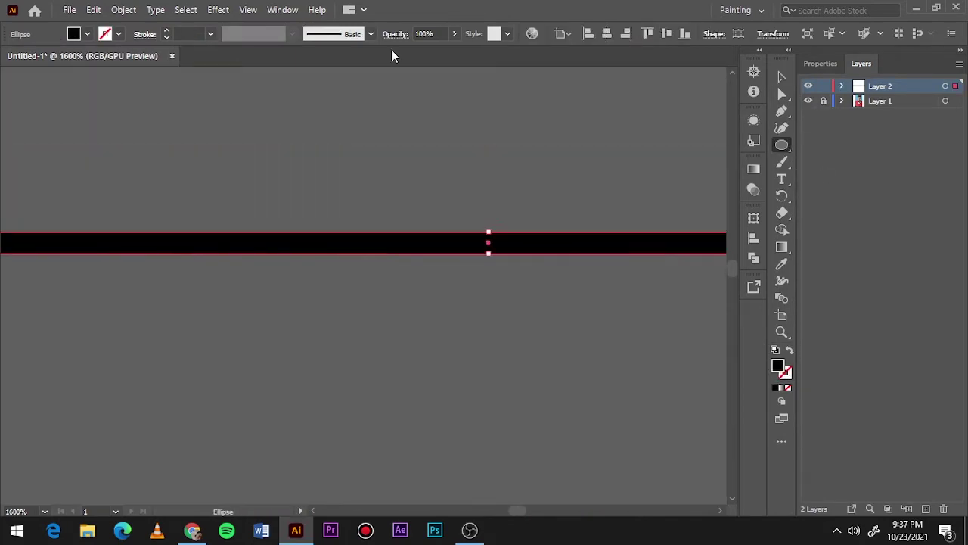
Turn the black ellipse into a new art brush in the Brushes panel.
click(371, 33)
click(447, 367)
key(Return)
key(Escape)
click(782, 162)
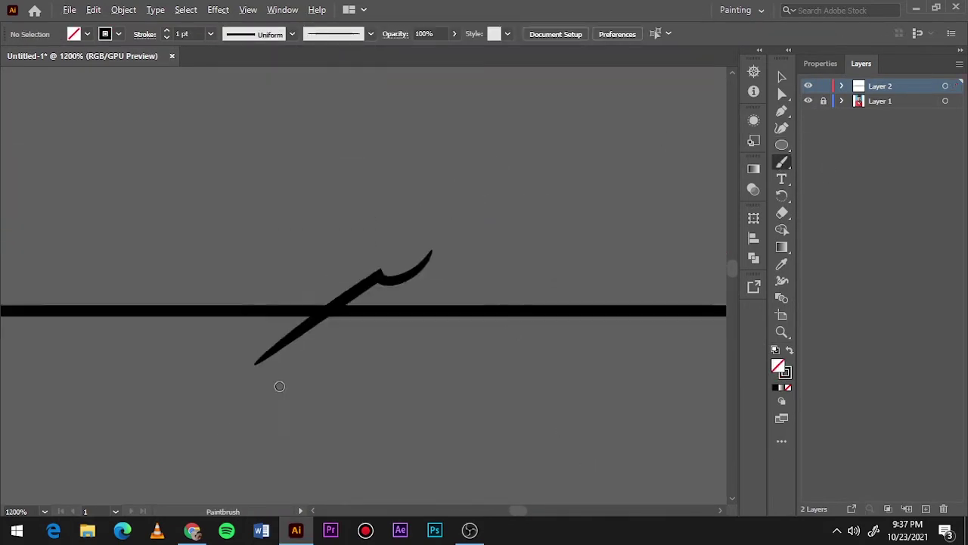
scroll(279, 387, down, 5)
scroll(260, 322, up, 3)
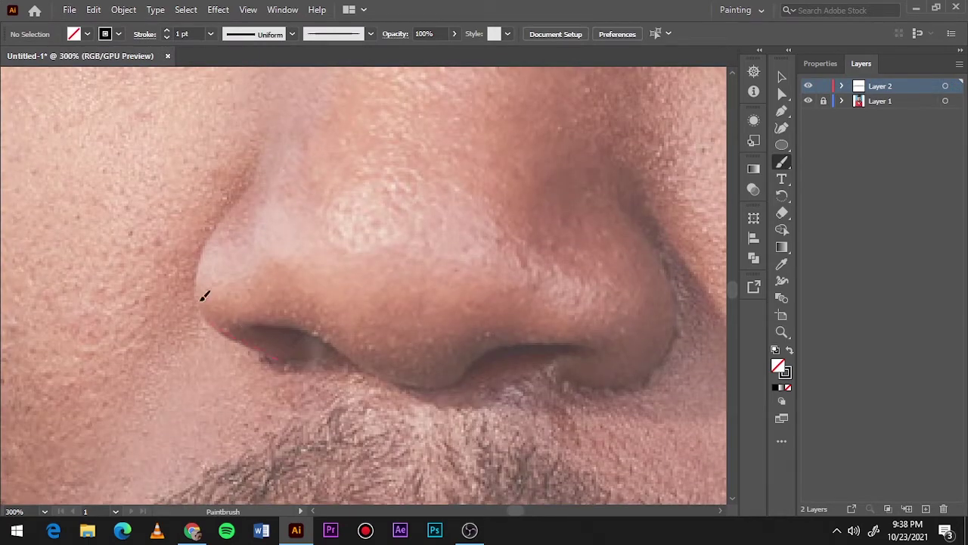
Brush the nose's left and right edges, nostrils and bridge up to the eye corner.
drag(201, 299, 284, 359)
drag(483, 356, 559, 348)
drag(612, 384, 617, 193)
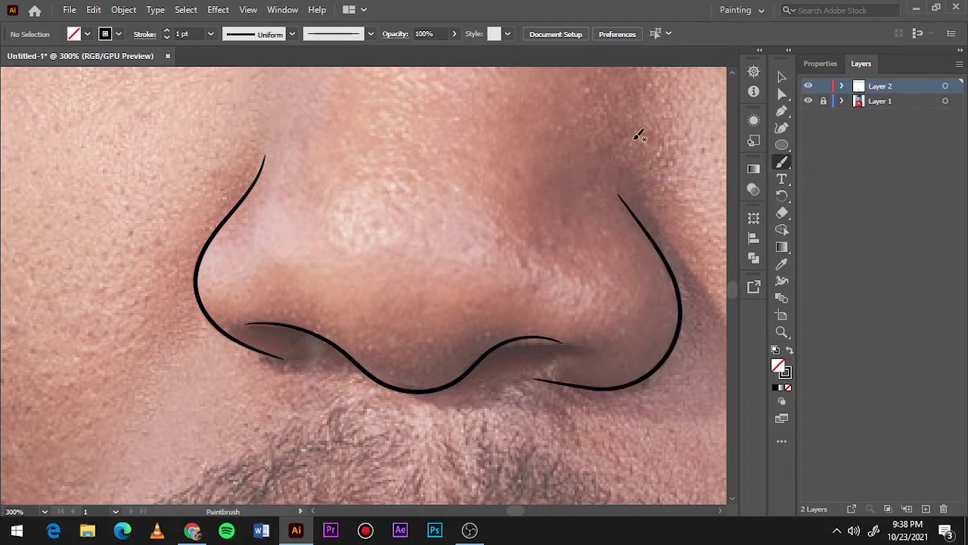
scroll(638, 134, down, 2)
scroll(540, 266, up, 1)
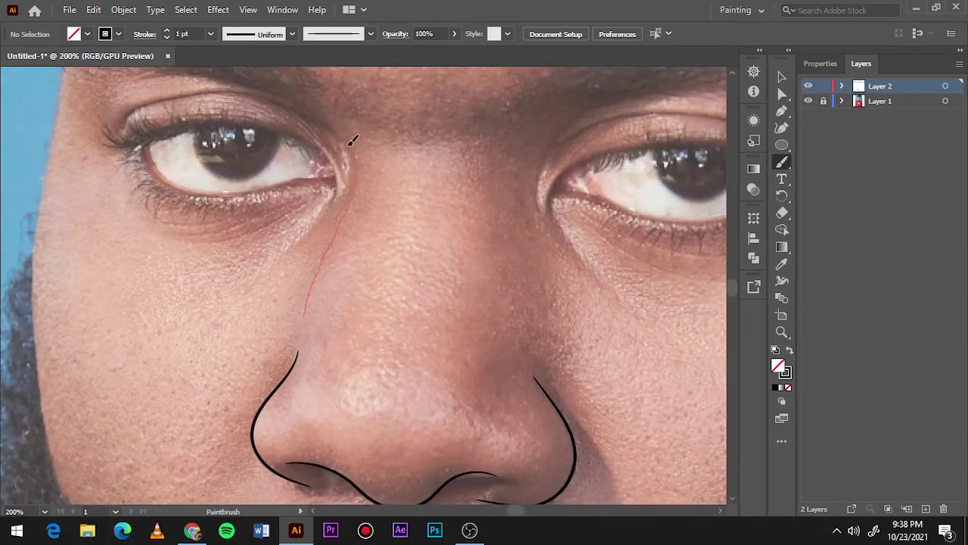
key(ctrl+z)
drag(306, 313, 349, 140)
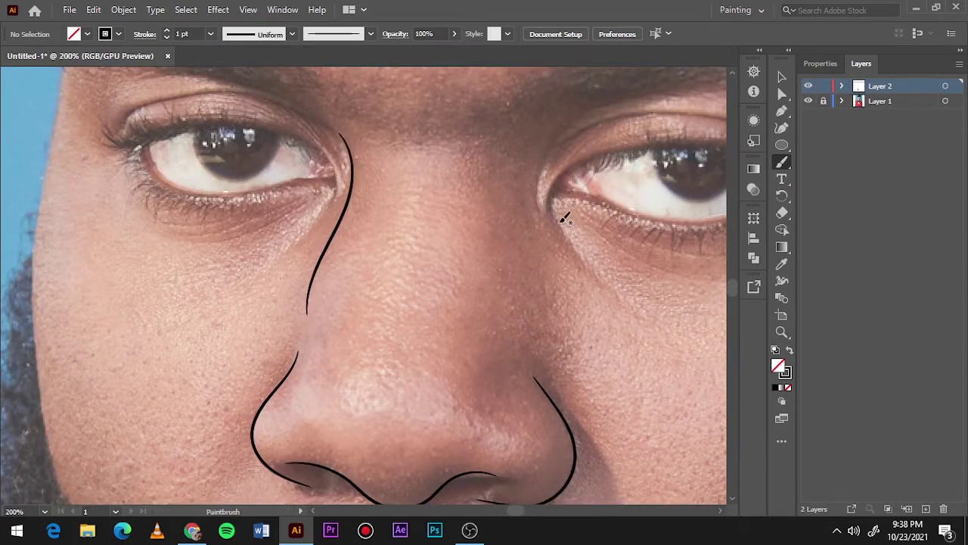
Trace the first eye's upper and lower lids, inner corner and crease lines above it.
scroll(234, 288, up, 2)
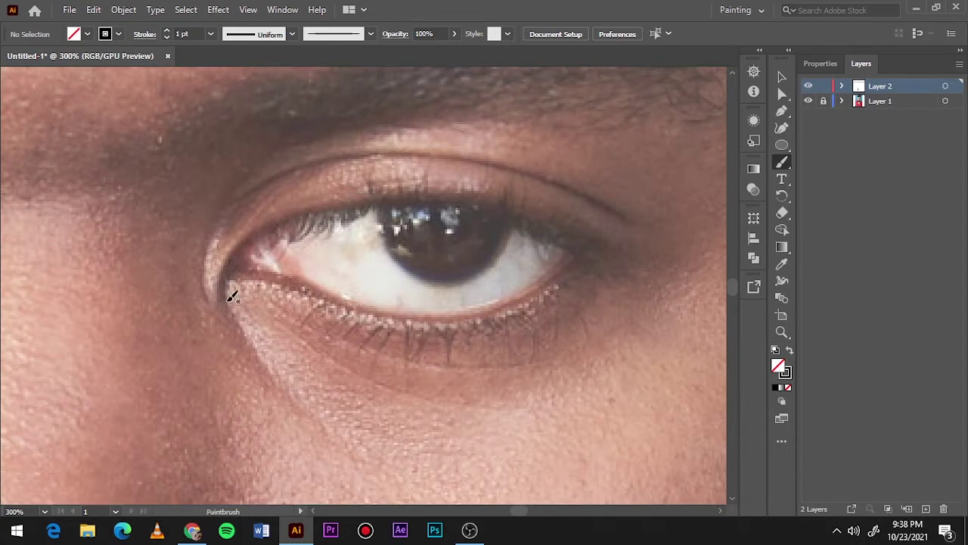
drag(607, 238, 592, 246)
key(ctrl+z)
drag(598, 250, 619, 264)
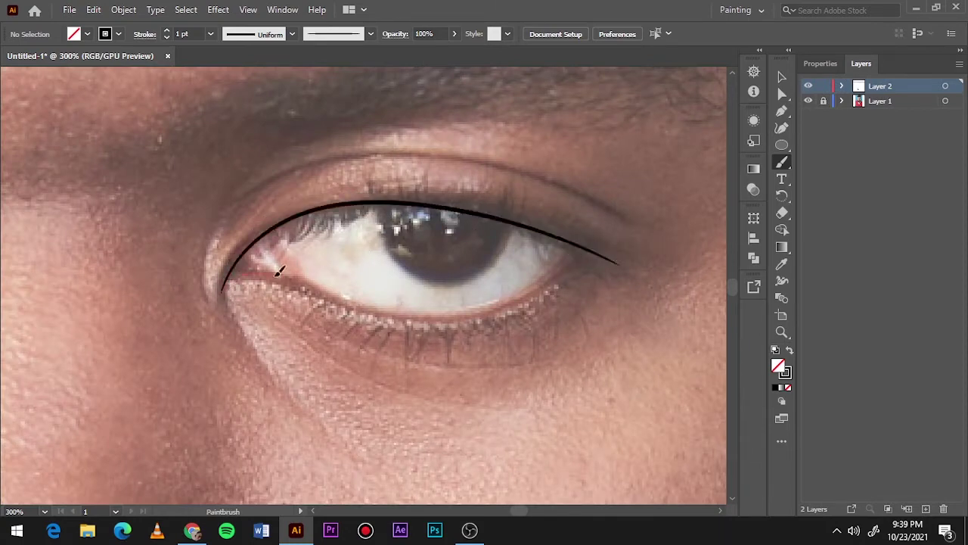
drag(533, 295, 226, 283)
drag(286, 221, 299, 281)
drag(215, 292, 272, 159)
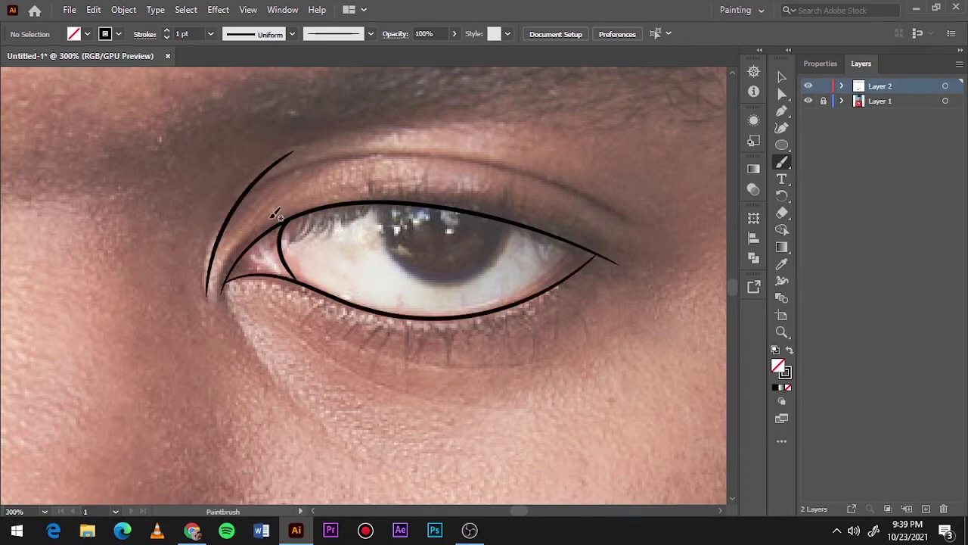
key(ctrl+z)
drag(206, 291, 317, 146)
drag(283, 149, 506, 121)
mouse_move(251, 201)
mouse_down()
mouse_move(413, 156)
mouse_move(639, 212)
mouse_up()
Reduce the stroke to 0.5 pt and add two fine lines under the eye.
click(210, 34)
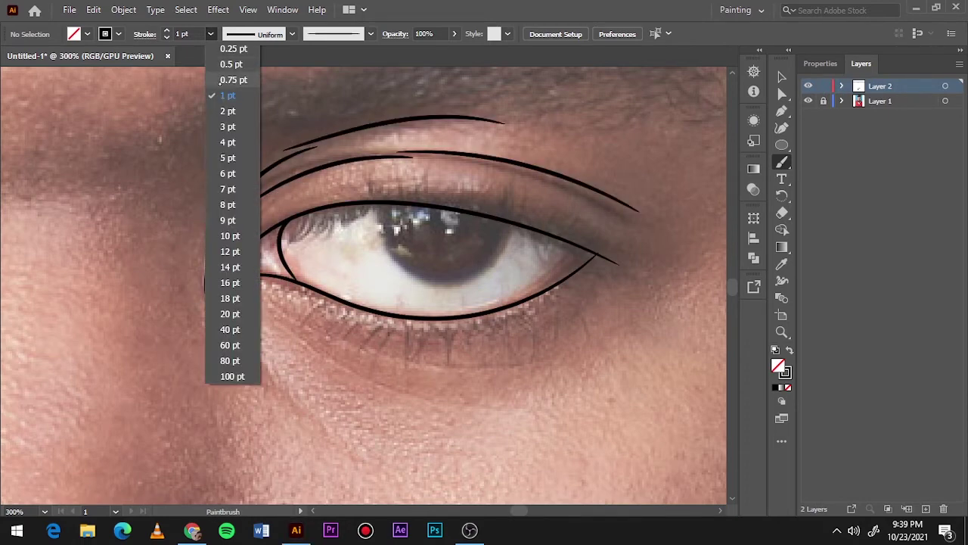
click(227, 83)
click(210, 34)
click(227, 68)
drag(276, 313, 512, 378)
mouse_move(274, 325)
mouse_down()
mouse_move(369, 378)
mouse_move(489, 414)
mouse_up()
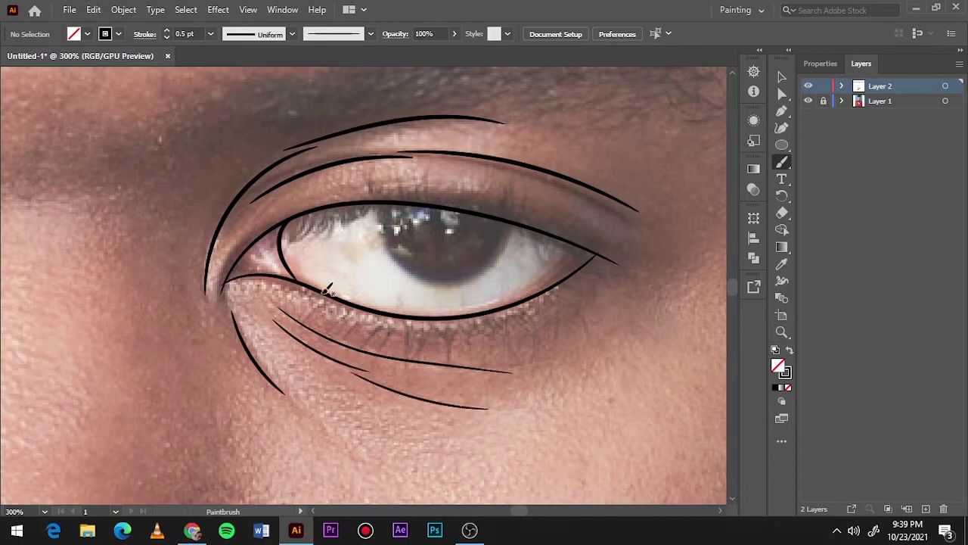
alt+scroll(438, 253, up, 1)
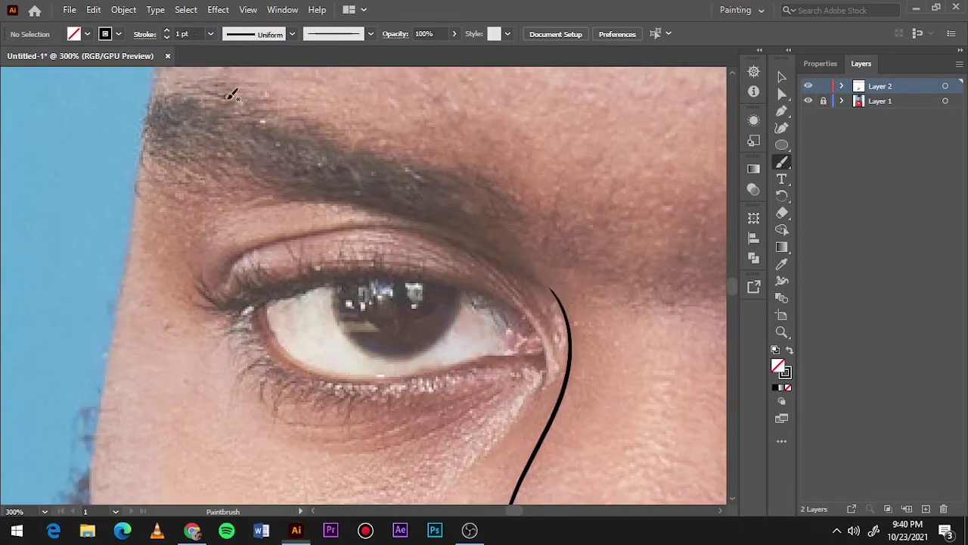
Trace the second eye's upper and lower lids and two crease lines above it.
drag(452, 279, 213, 297)
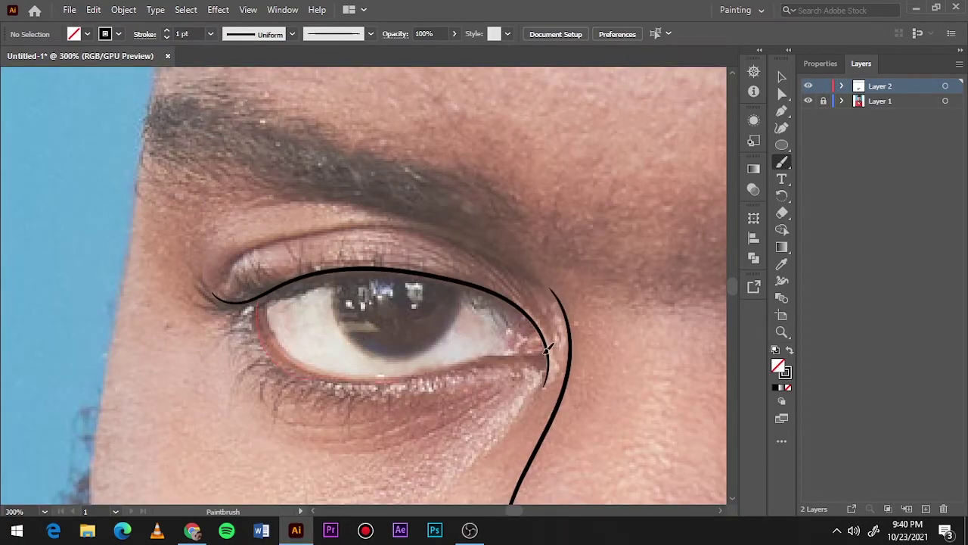
drag(546, 350, 534, 328)
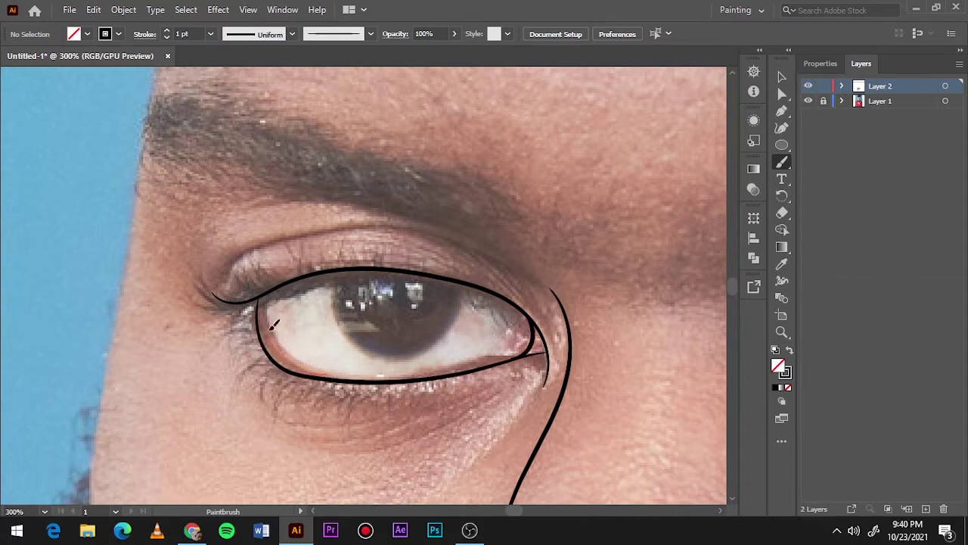
drag(271, 327, 348, 374)
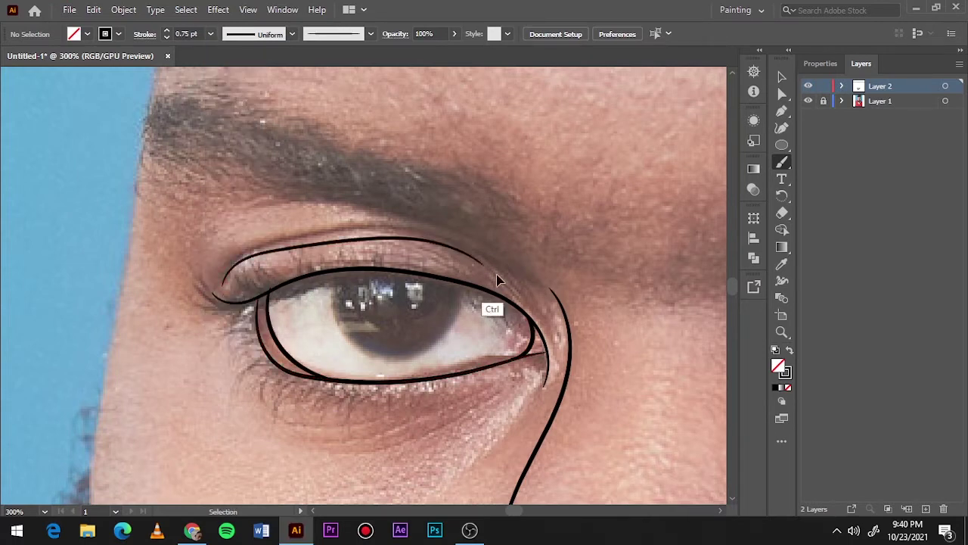
mouse_move(534, 272)
mouse_down()
mouse_move(305, 198)
mouse_move(216, 219)
mouse_up()
mouse_move(520, 279)
mouse_down()
mouse_move(354, 232)
mouse_move(227, 282)
mouse_up()
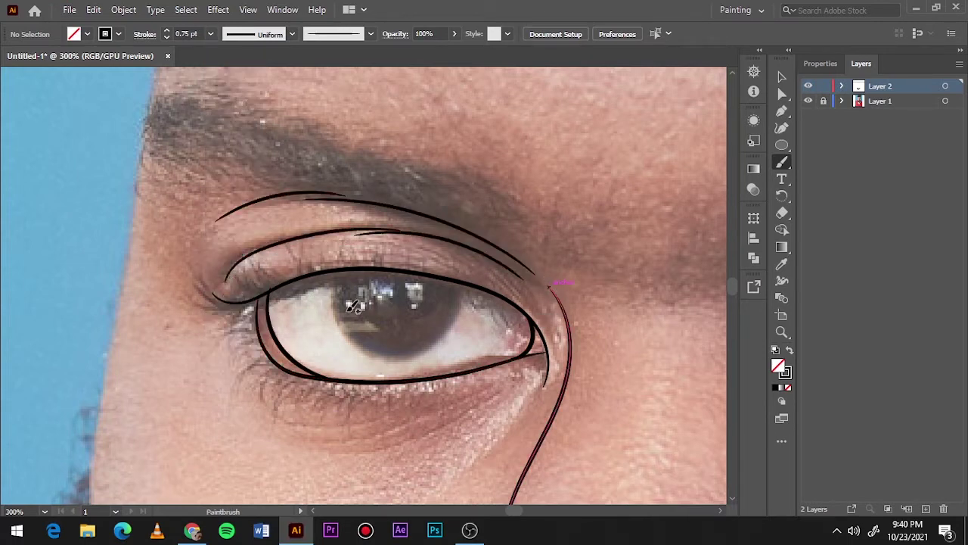
Set the stroke to 0.5 pt and add fine lines around the second eye.
click(210, 33)
click(227, 74)
mouse_move(475, 388)
mouse_down()
mouse_move(269, 413)
mouse_move(316, 454)
mouse_up()
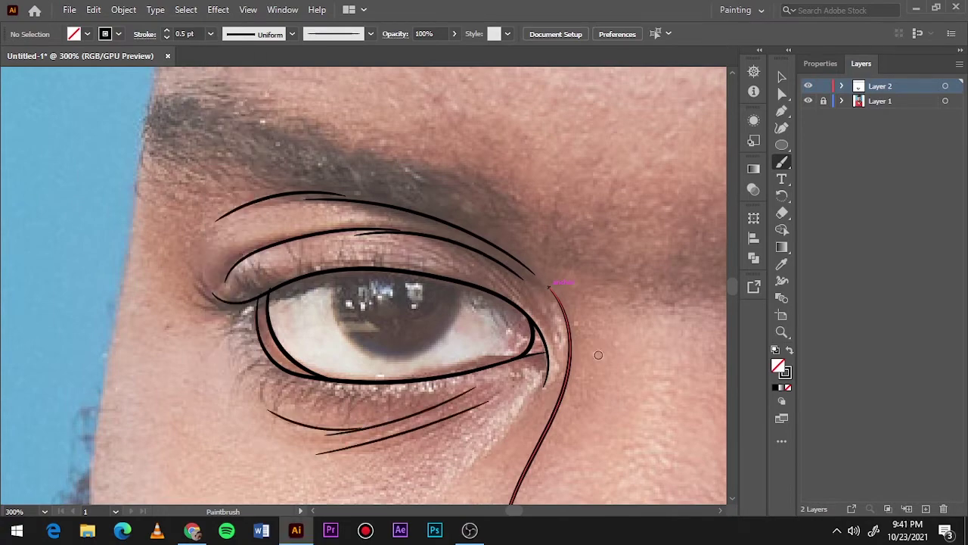
scroll(597, 355, up, 3)
scroll(522, 318, down, 8)
Set the stroke back to 1 pt and trace the upper lip outline.
scroll(363, 395, up, 6)
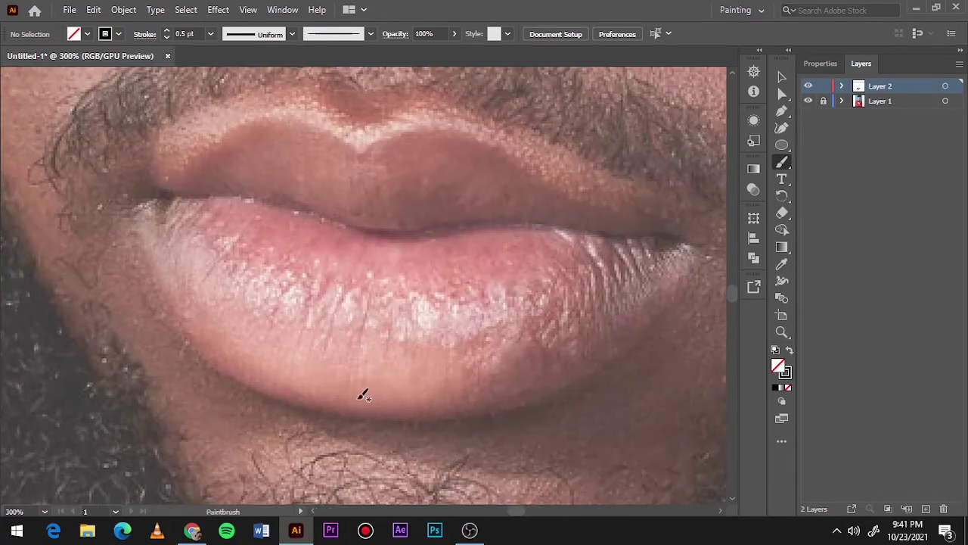
click(210, 33)
click(227, 95)
mouse_move(217, 136)
mouse_down()
mouse_move(162, 194)
mouse_move(154, 151)
mouse_up()
key(ctrl+z)
drag(685, 238, 684, 240)
key(ctrl+z)
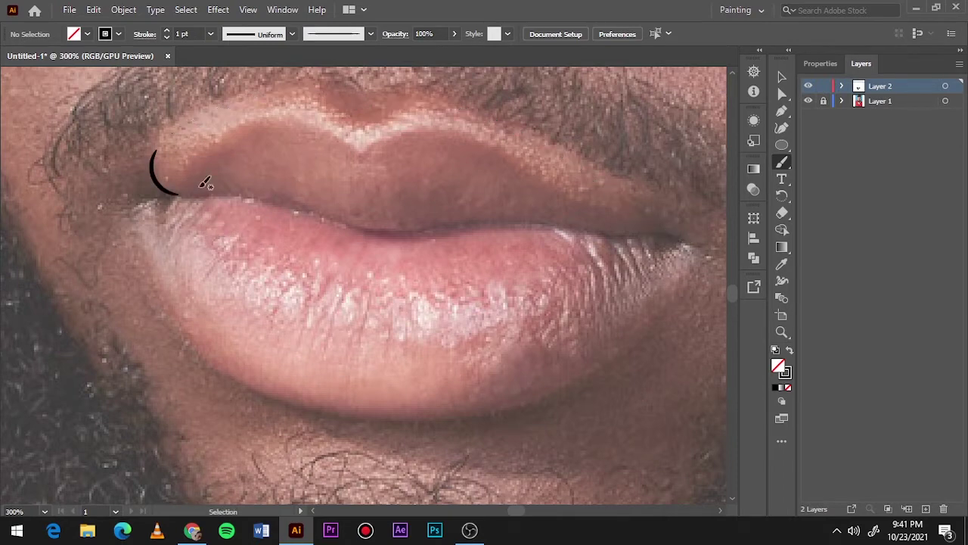
key(ctrl+shift+z)
key(ctrl+z)
key(ctrl+z)
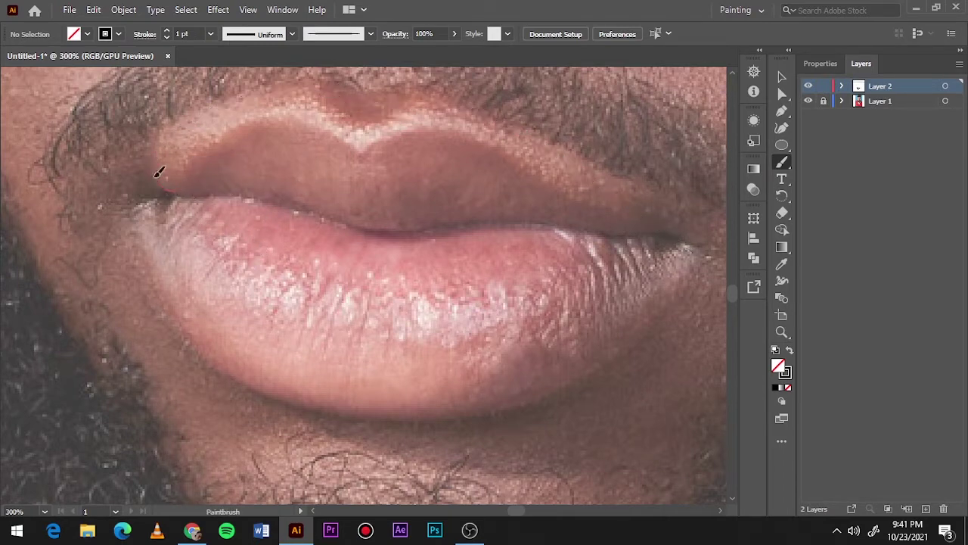
key(ctrl+shift+z)
key(ctrl+shift+z)
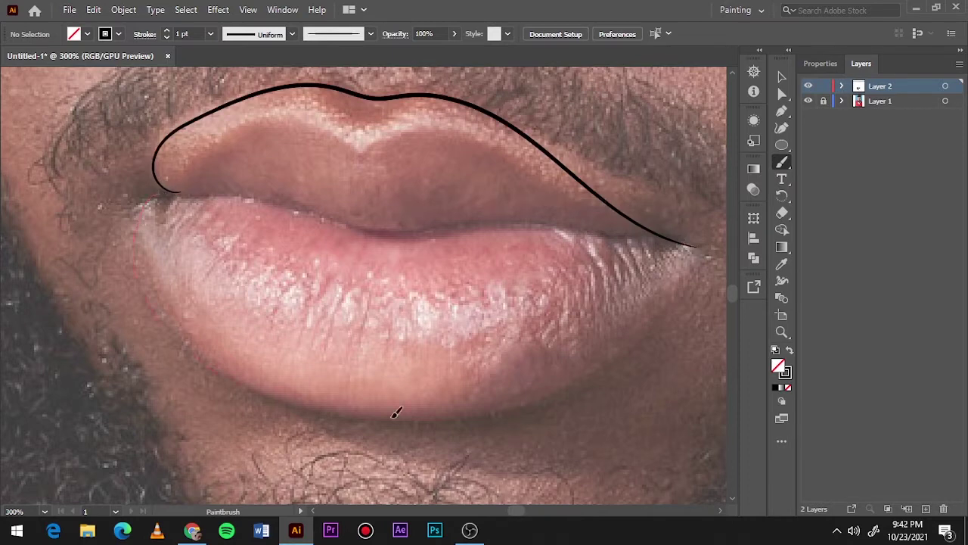
Trace the lower lip, the seam between the lips and the joined lip corners.
drag(698, 281, 705, 248)
drag(224, 190, 697, 246)
scroll(260, 212, up, 5)
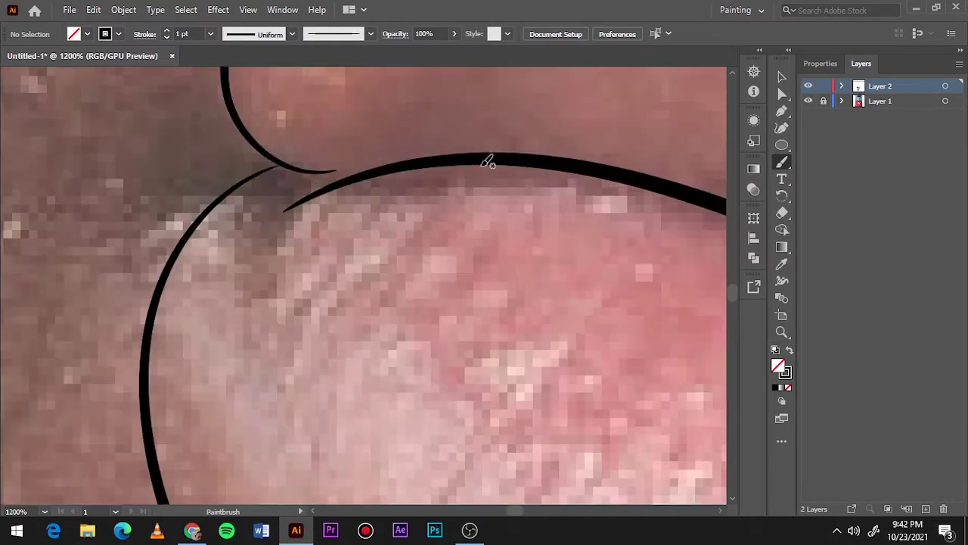
drag(236, 99, 231, 83)
drag(261, 168, 158, 486)
scroll(158, 487, down, 5)
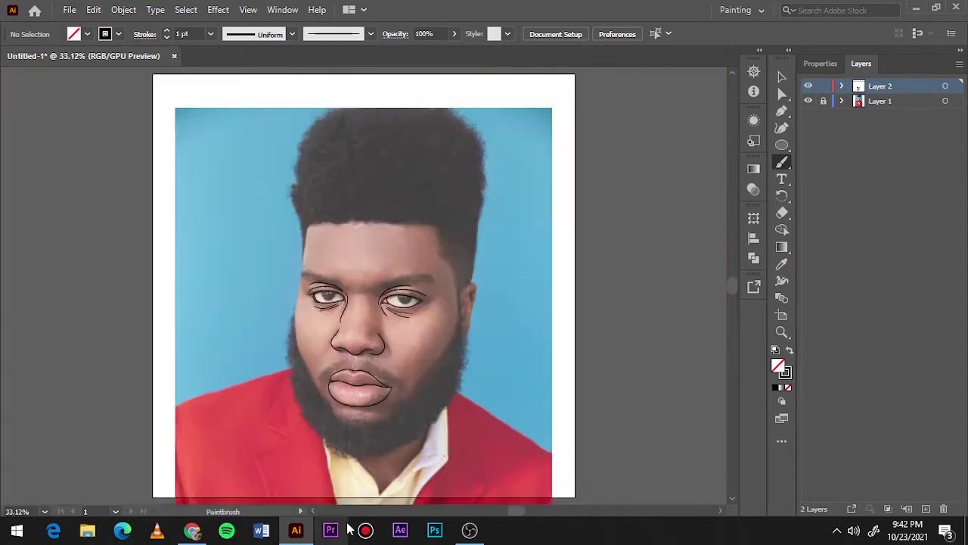
scroll(423, 252, up, 5)
drag(136, 205, 369, 391)
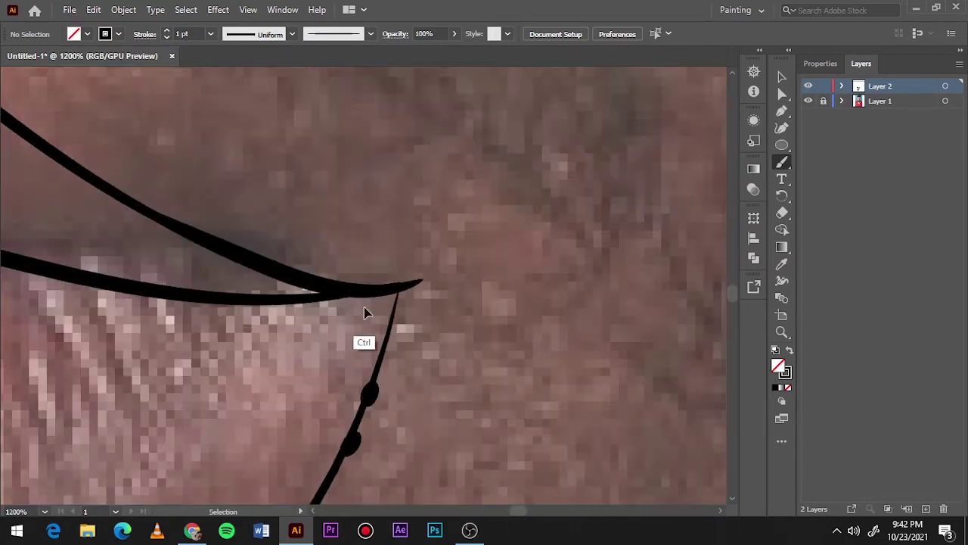
key(ctrl+0)
Toggle the photo layer and trace the forehead edge down toward the brow.
click(808, 100)
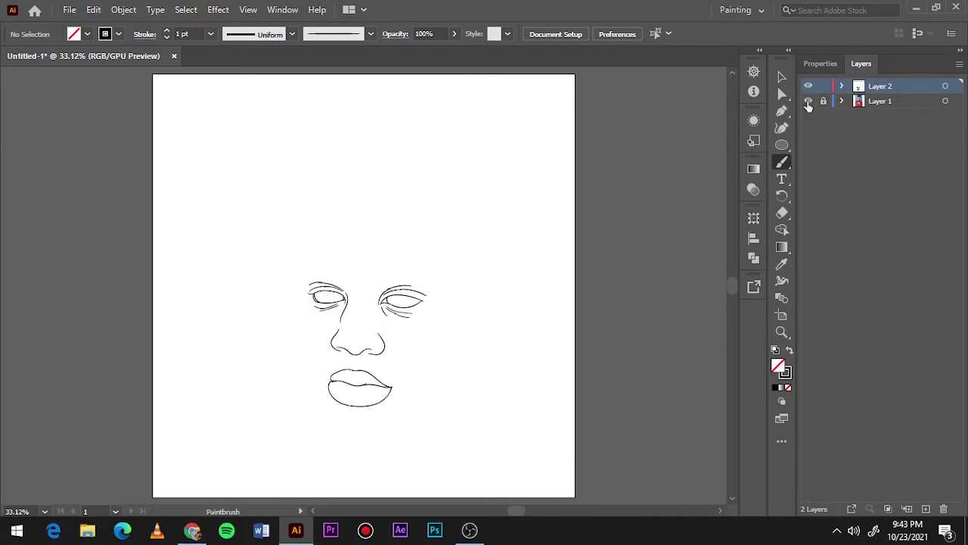
scroll(299, 275, up, 5)
scroll(302, 303, down, 1)
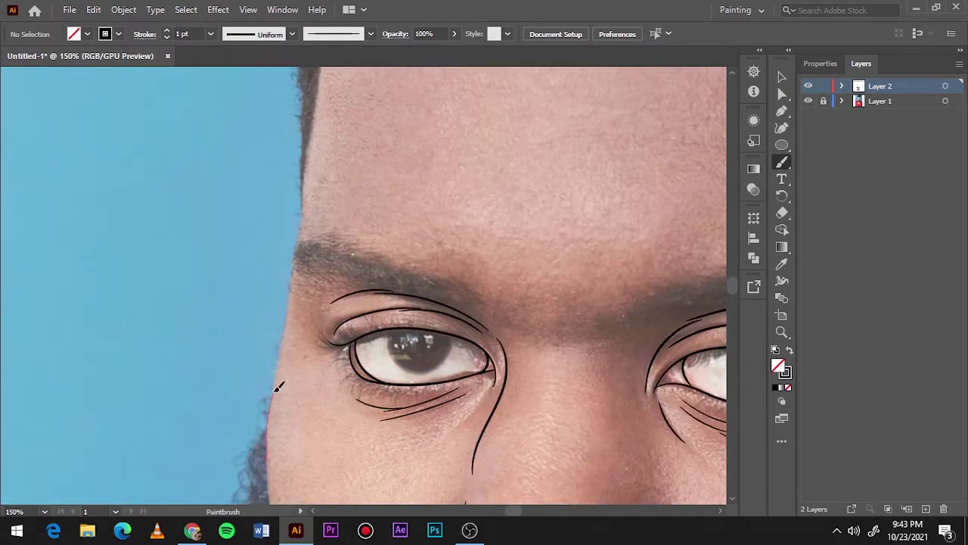
drag(277, 386, 300, 251)
key(ctrl+z)
drag(314, 121, 296, 261)
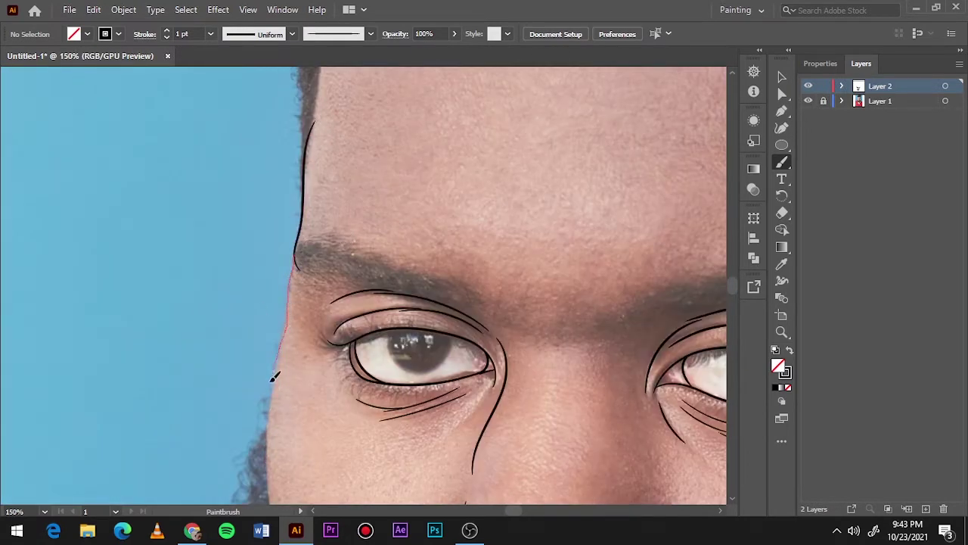
Trace the left cheek contour below the brow.
drag(274, 377, 274, 382)
key(ctrl+z)
scroll(274, 377, up, 2)
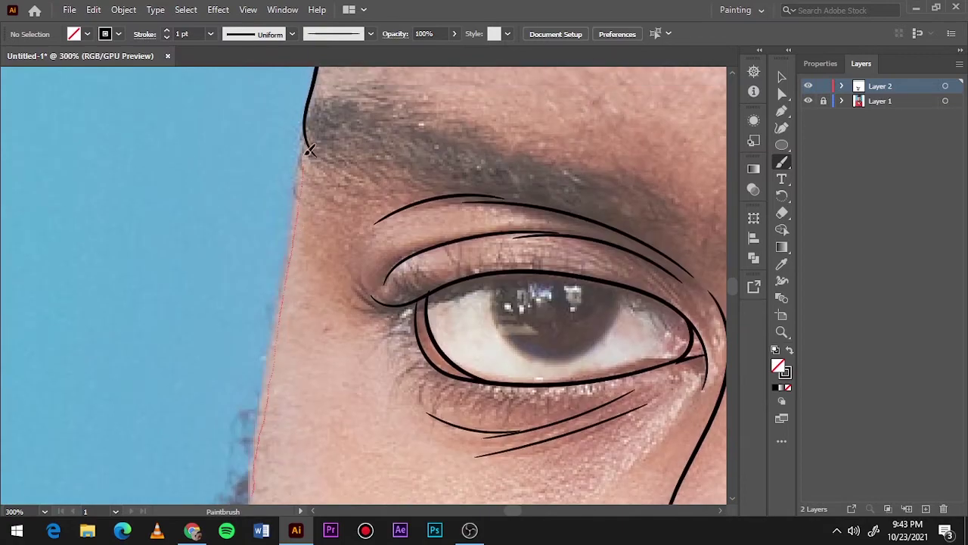
drag(309, 150, 307, 152)
key(ctrl+z)
key(ctrl+z)
scroll(250, 458, down, 3)
scroll(404, 189, up, 3)
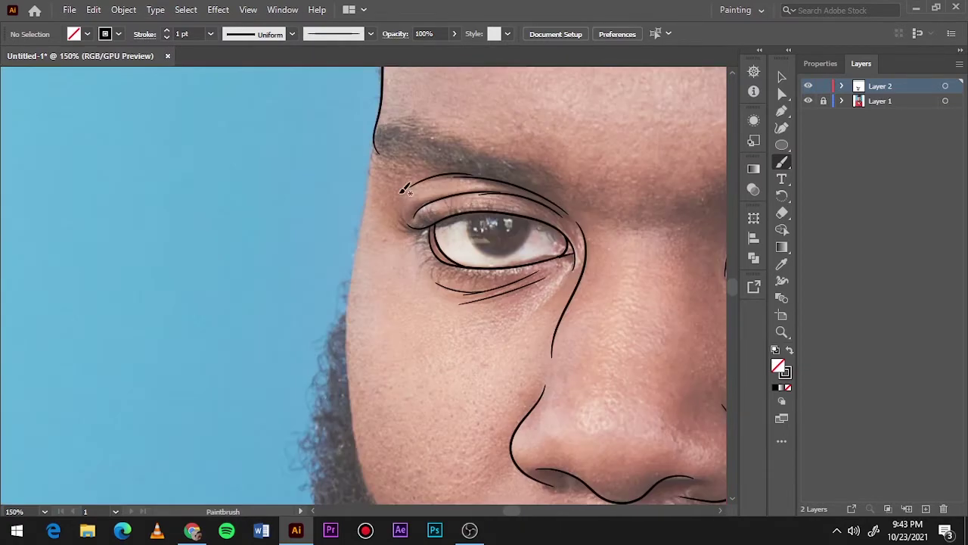
drag(369, 214, 375, 155)
scroll(439, 301, down, 3)
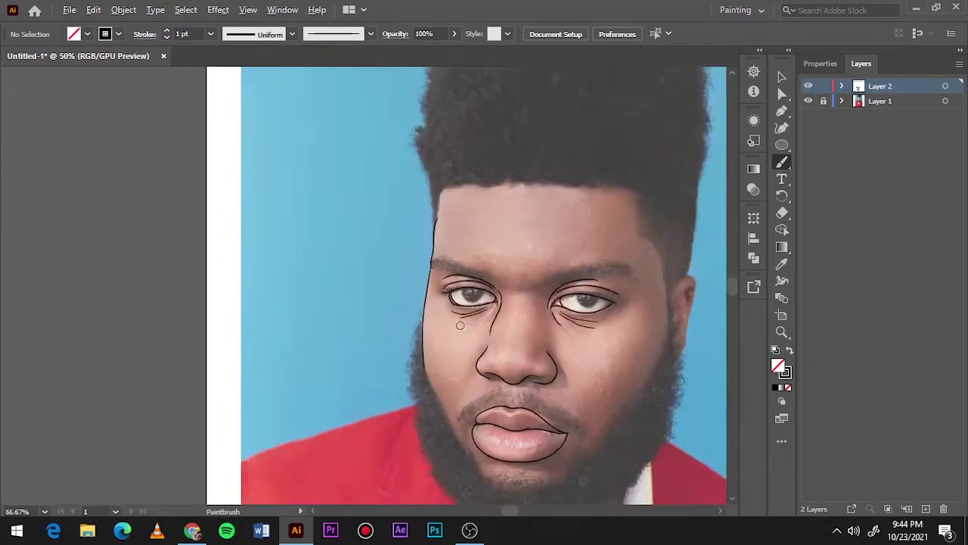
scroll(422, 297, up, 4)
Outline the edges of the right ear and the jawline.
drag(350, 192, 409, 230)
drag(331, 302, 404, 227)
scroll(393, 224, down, 3)
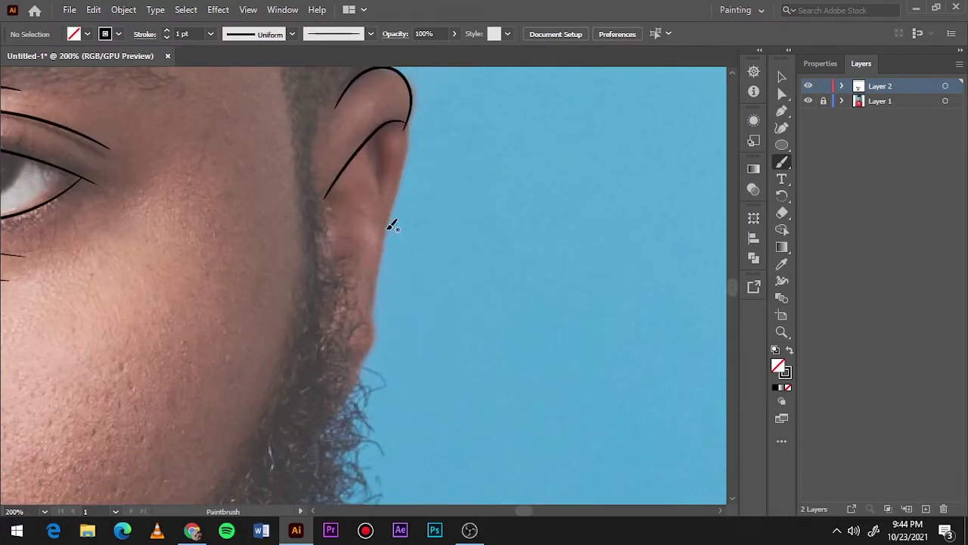
drag(364, 352, 314, 428)
drag(381, 157, 381, 156)
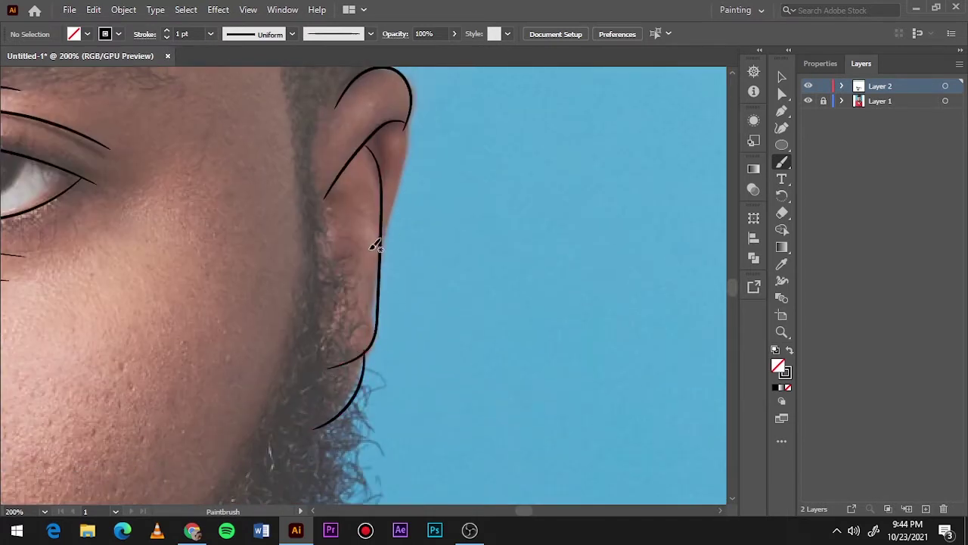
key(ctrl+z)
mouse_move(372, 299)
mouse_down()
mouse_move(364, 359)
mouse_move(397, 130)
mouse_move(393, 227)
mouse_up()
drag(345, 201, 337, 299)
Outline the irises in black, then hide the photo to check the line work.
key(ctrl+0)
scroll(272, 157, up, 10)
scroll(273, 158, up, 4)
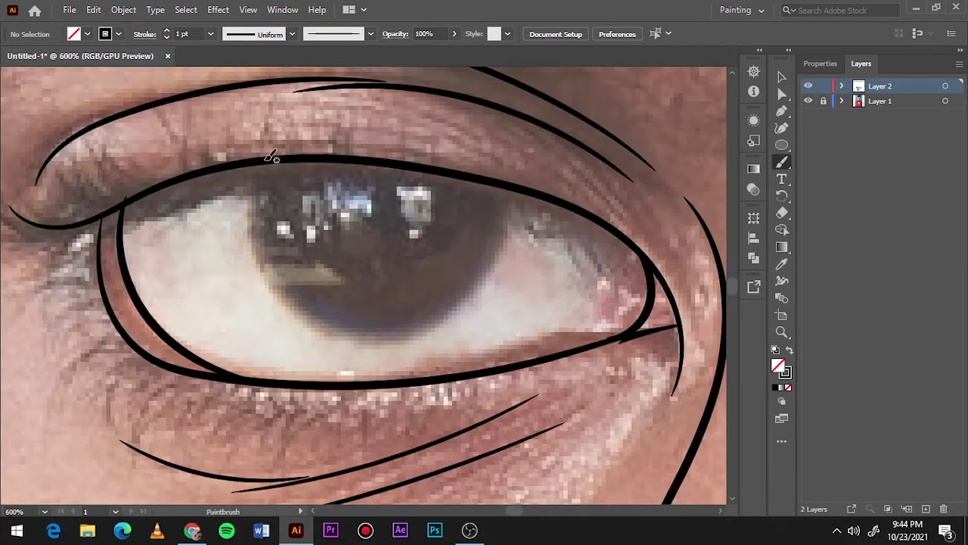
drag(407, 328, 408, 325)
scroll(500, 257, up, 5)
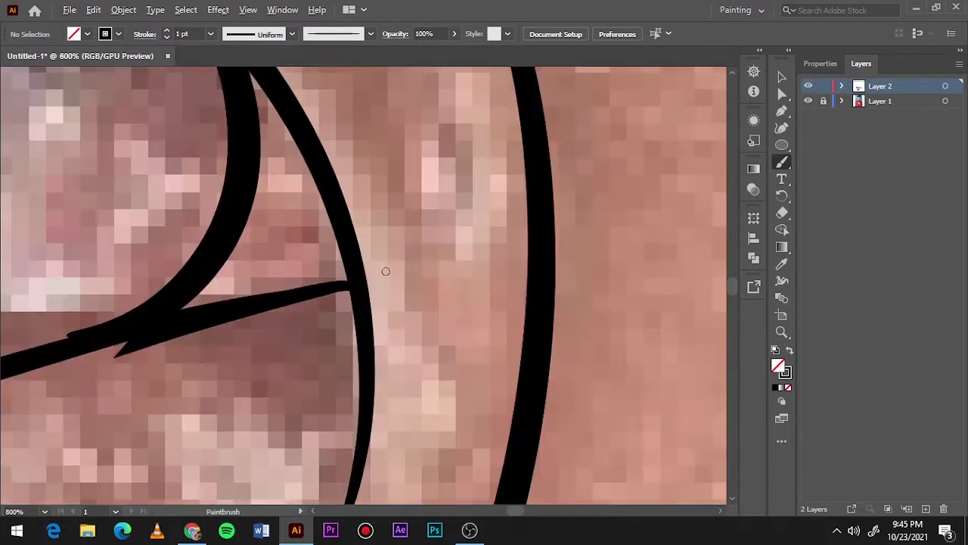
scroll(384, 268, down, 8)
scroll(597, 270, up, 3)
drag(330, 374, 472, 296)
scroll(492, 253, down, 5)
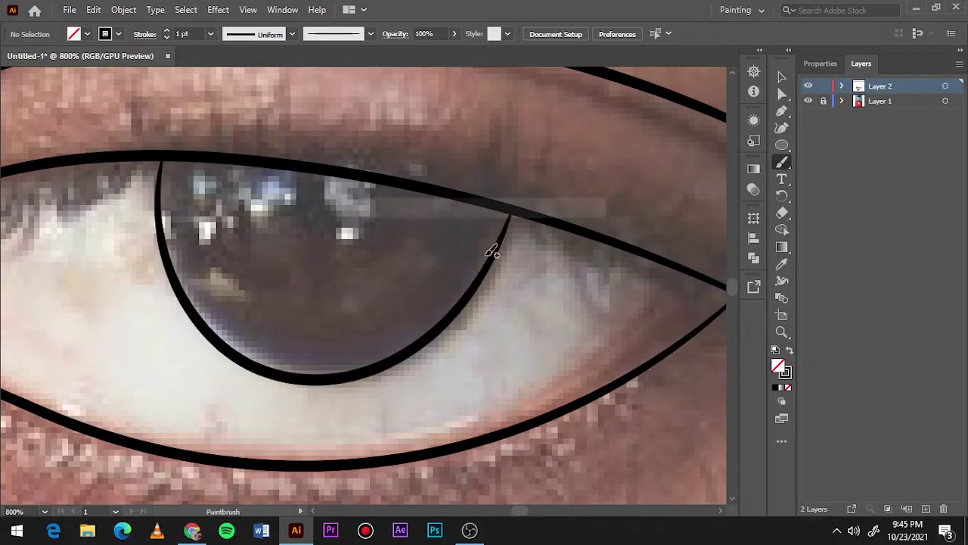
scroll(493, 253, down, 10)
click(808, 100)
Show the photo and draw a black-filled Pencil shape over the first upper iris.
click(808, 100)
scroll(368, 335, up, 3)
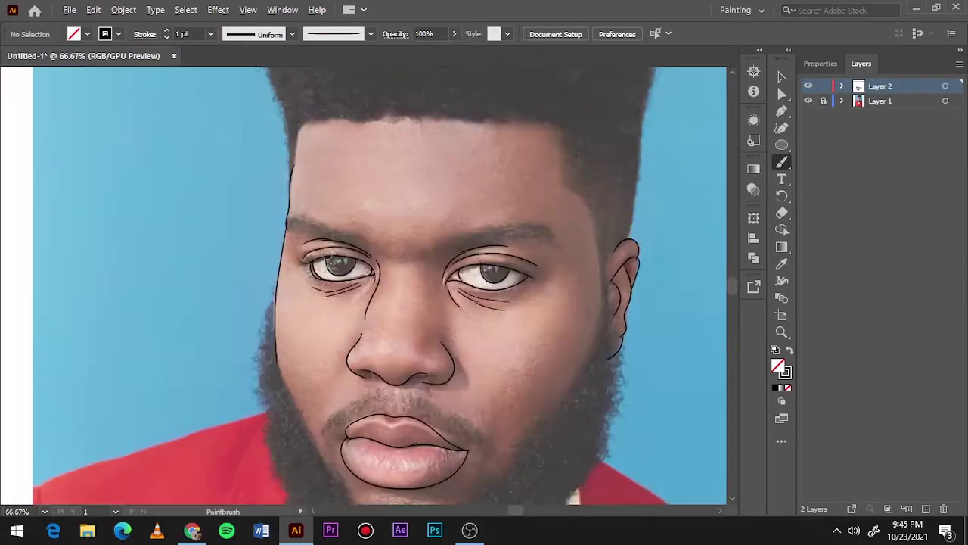
scroll(368, 336, up, 4)
key(n)
key(shift+x)
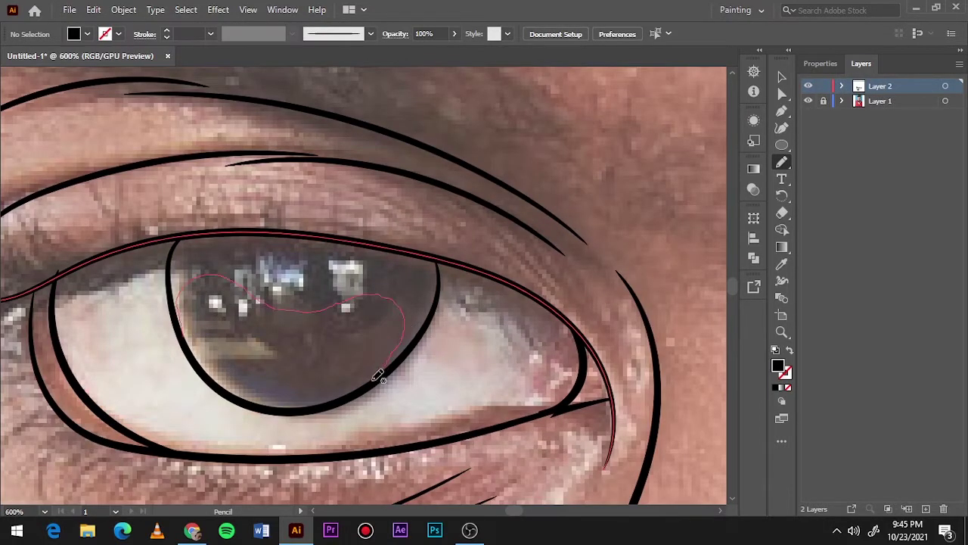
drag(266, 300, 176, 318)
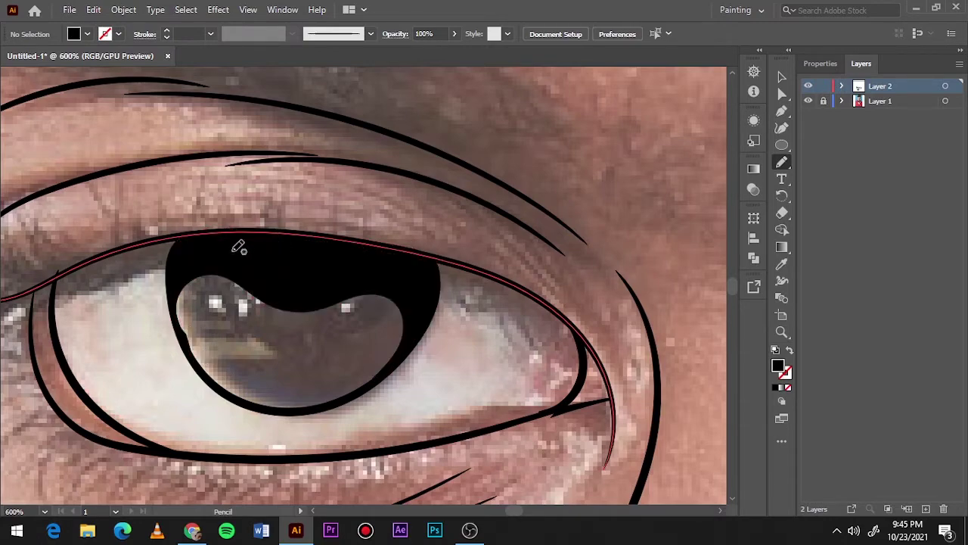
Fill the top of the other iris with a solid black shape.
scroll(212, 286, down, 10)
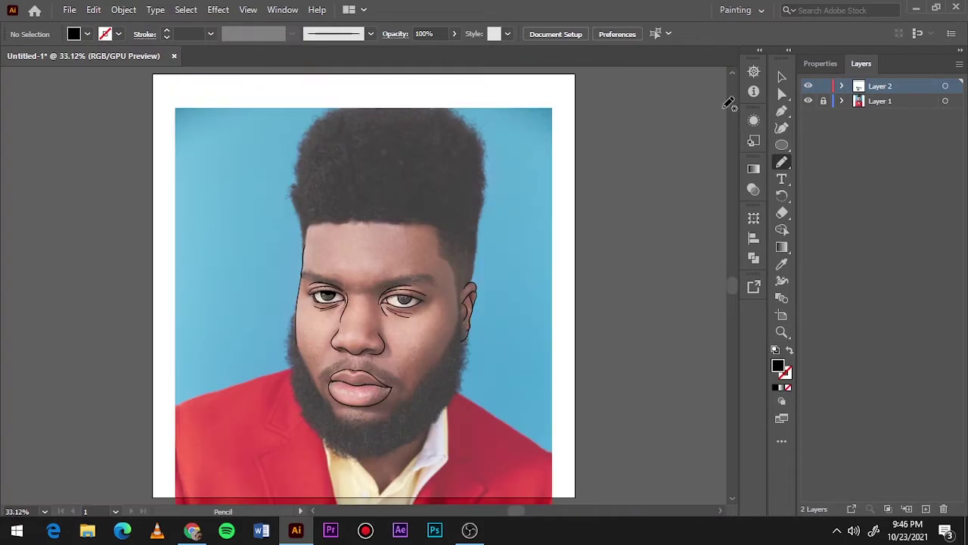
click(808, 101)
scroll(417, 295, up, 5)
scroll(417, 295, up, 2)
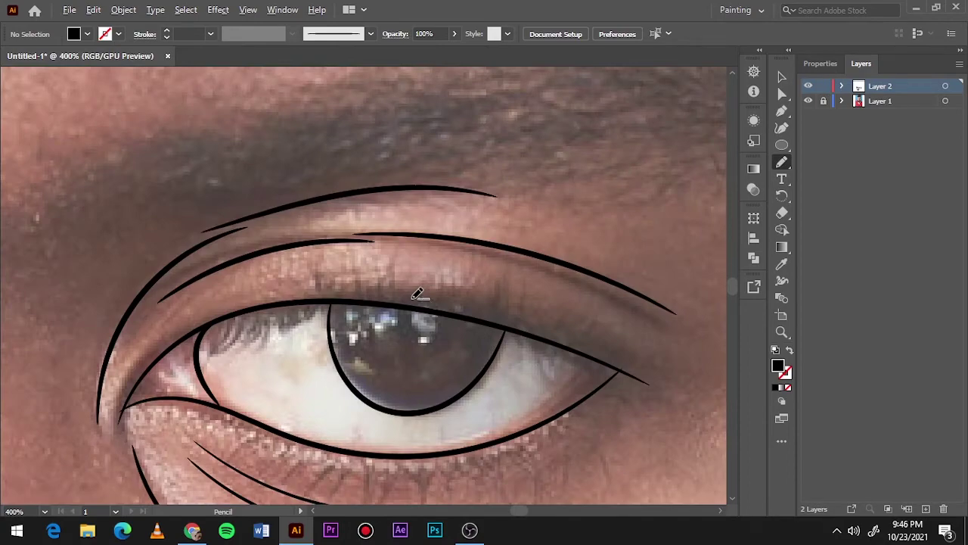
scroll(417, 295, up, 3)
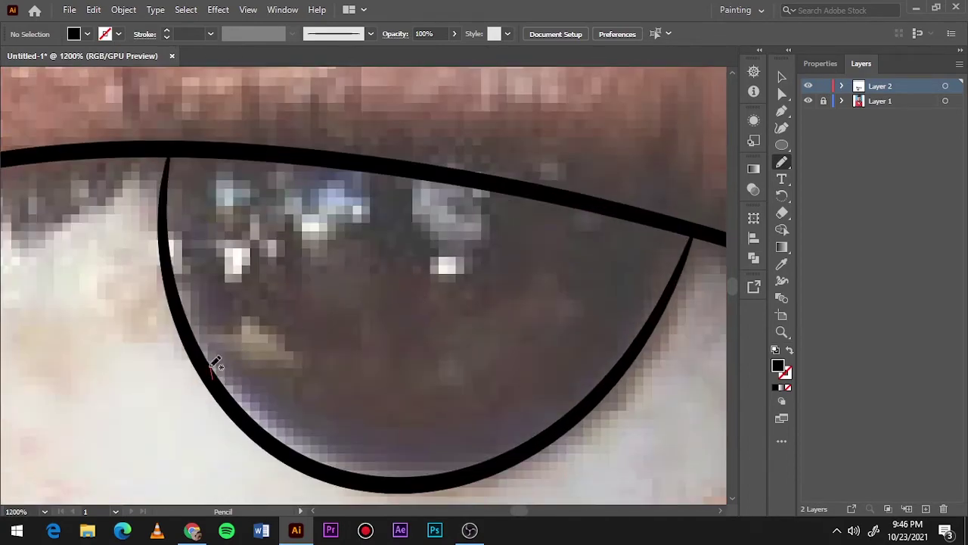
drag(210, 257, 182, 310)
key(ctrl+0)
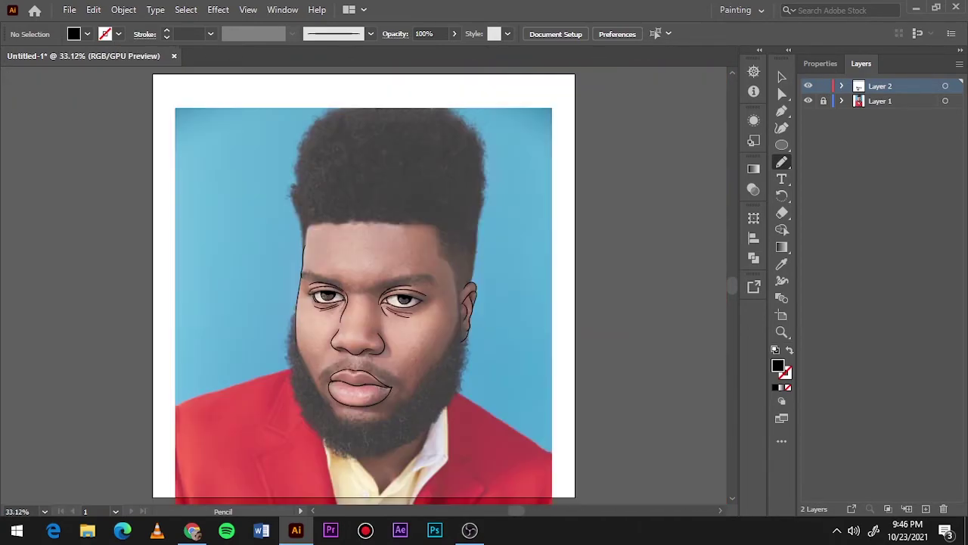
scroll(333, 295, up, 6)
Return to unfilled black strokes and add an eyelid crease and lower eyelashes.
key(shift+x)
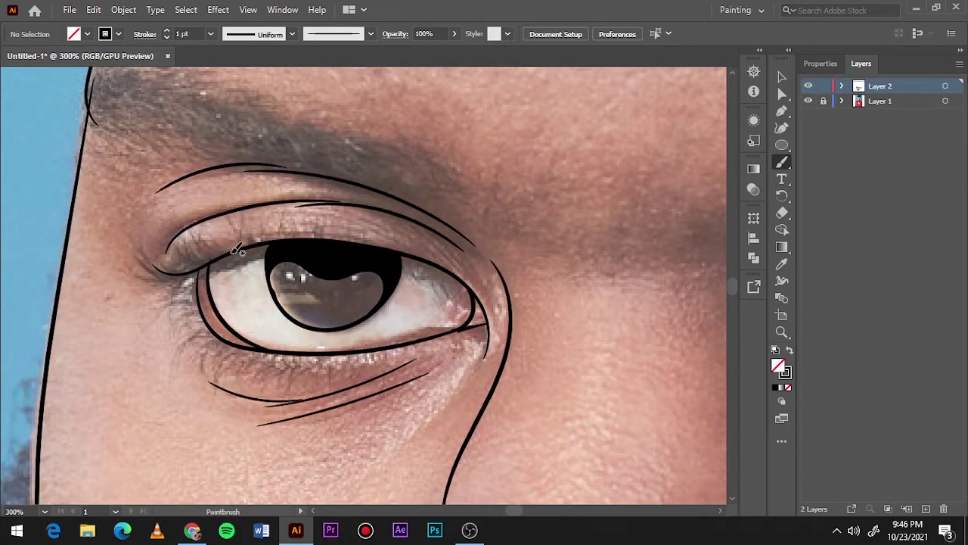
drag(237, 245, 168, 260)
drag(198, 311, 172, 331)
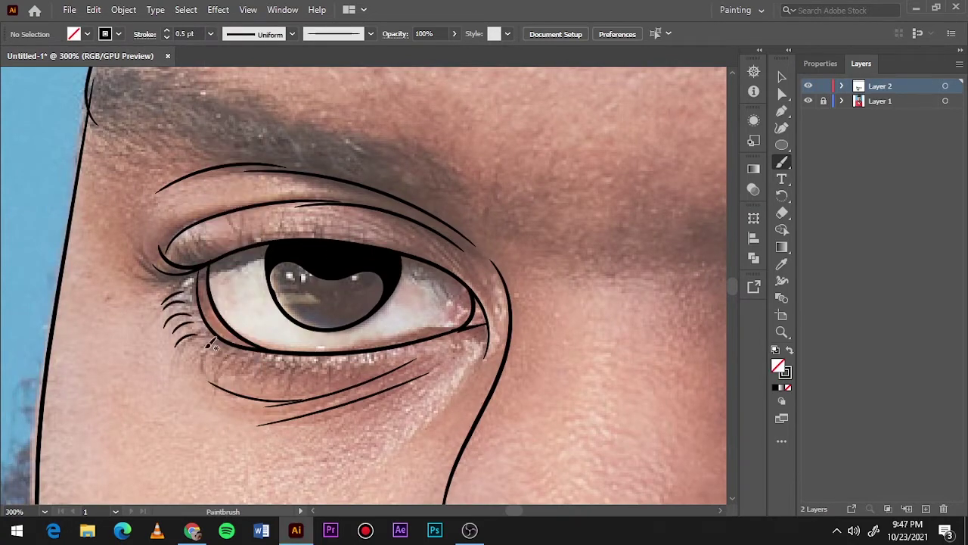
drag(227, 347, 198, 370)
scroll(242, 363, down, 3)
scroll(236, 350, up, 3)
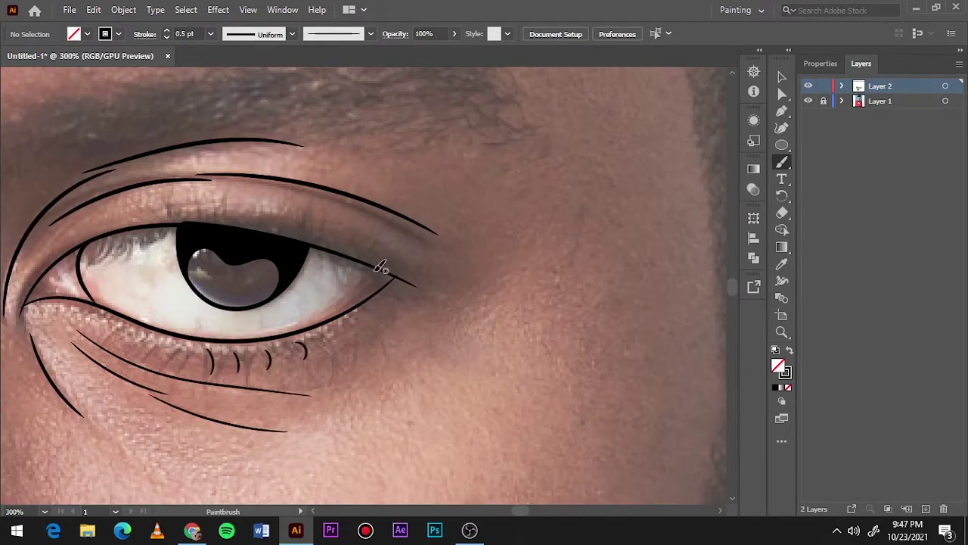
Add eyelashes along the upper lid and toggle the photo to check them.
drag(130, 240, 124, 226)
mouse_move(147, 236)
mouse_down()
mouse_move(129, 216)
mouse_move(265, 227)
mouse_up()
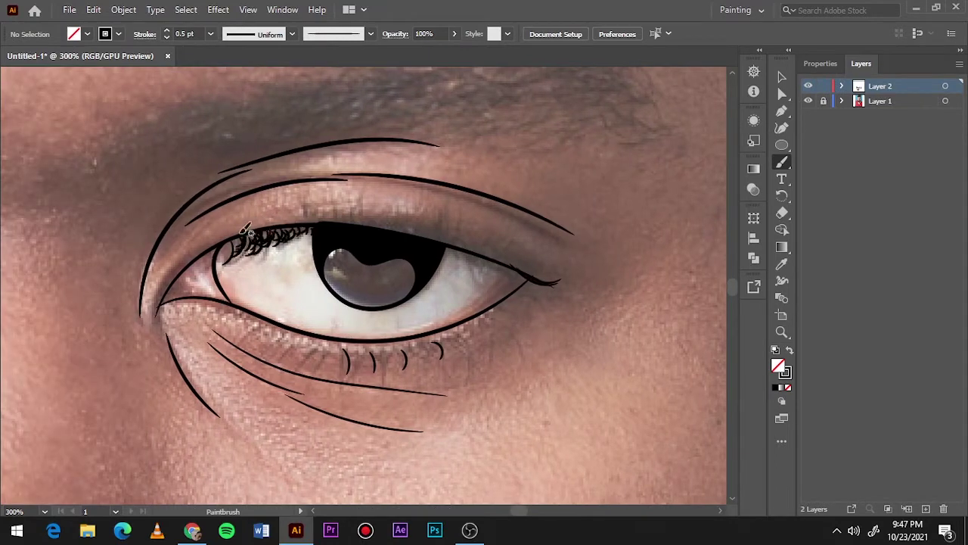
scroll(246, 231, down, 5)
click(808, 100)
scroll(237, 239, up, 3)
Paint short hair strokes along the first eyebrow and out to its right end.
scroll(237, 239, up, 2)
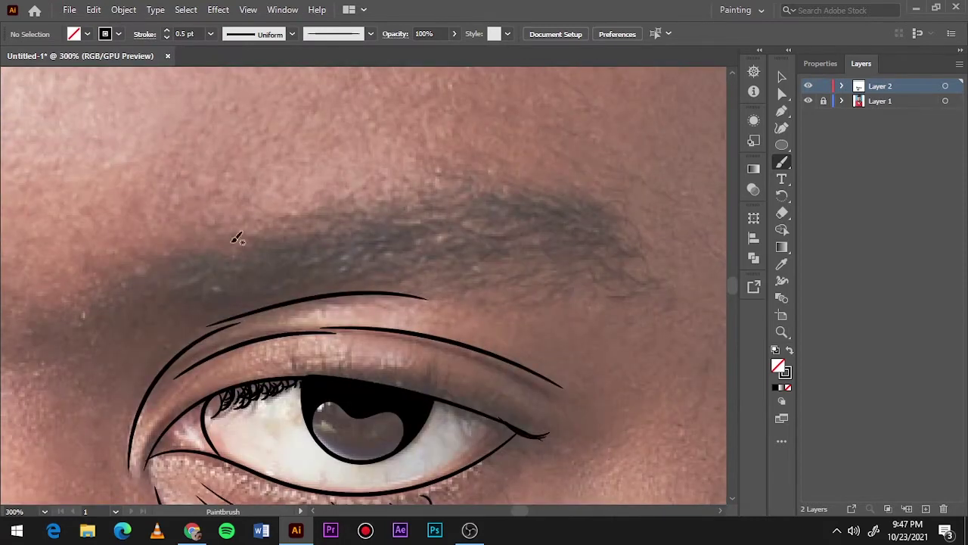
drag(189, 250, 198, 304)
drag(231, 255, 314, 264)
drag(367, 215, 359, 253)
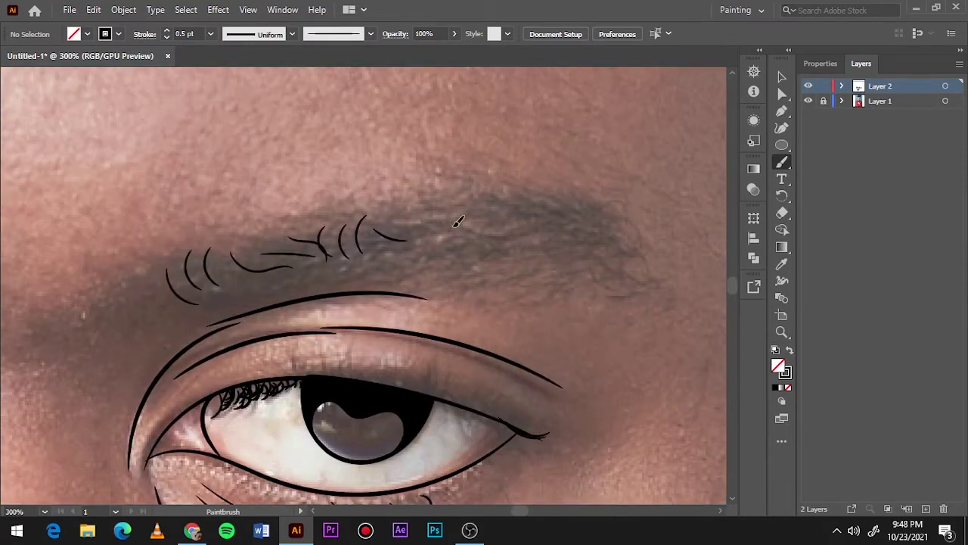
drag(435, 221, 499, 215)
mouse_move(492, 198)
mouse_down()
mouse_move(556, 223)
mouse_move(622, 227)
mouse_up()
mouse_move(599, 230)
mouse_down()
mouse_move(647, 266)
mouse_move(647, 286)
mouse_up()
drag(454, 291, 522, 274)
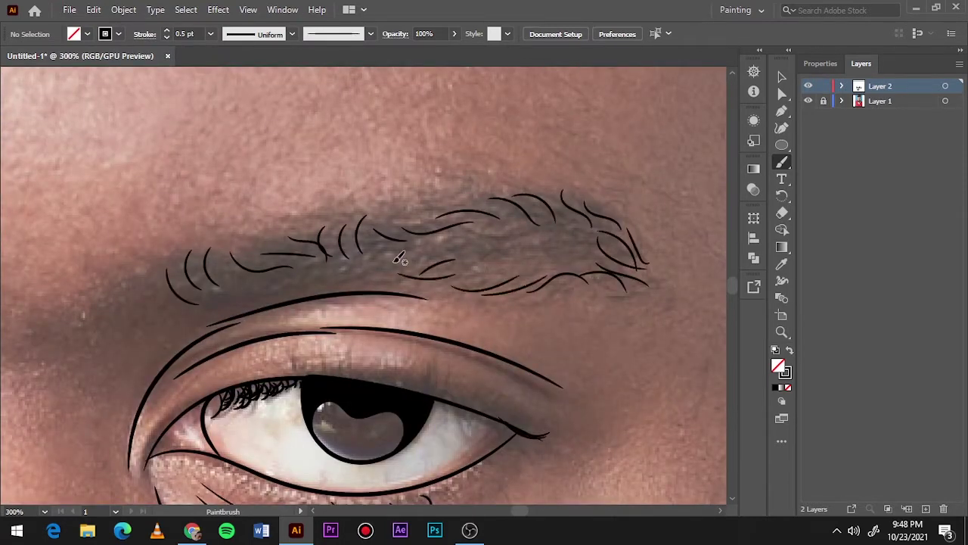
Add hair strokes along the brow's lower edge, left end and middle to thicken it.
drag(363, 278, 412, 259)
mouse_move(318, 261)
mouse_down()
mouse_move(218, 308)
mouse_move(261, 274)
mouse_up()
drag(302, 244, 208, 293)
drag(204, 264, 136, 289)
drag(348, 266, 462, 244)
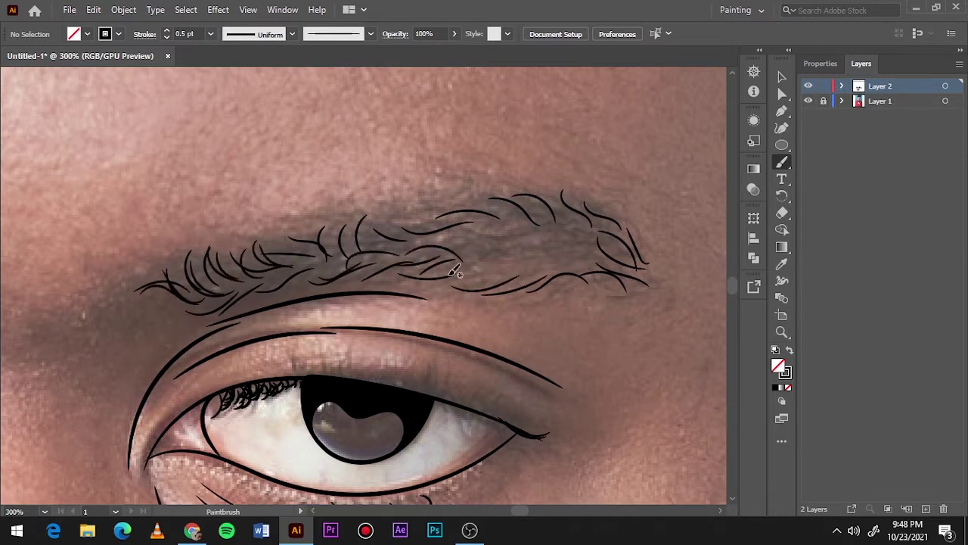
drag(450, 276, 511, 241)
drag(500, 264, 583, 228)
drag(533, 257, 583, 250)
drag(510, 227, 321, 241)
Raise the brush to 0.75 pt and paint more hairs to make the eyebrow denser.
key(bracketright)
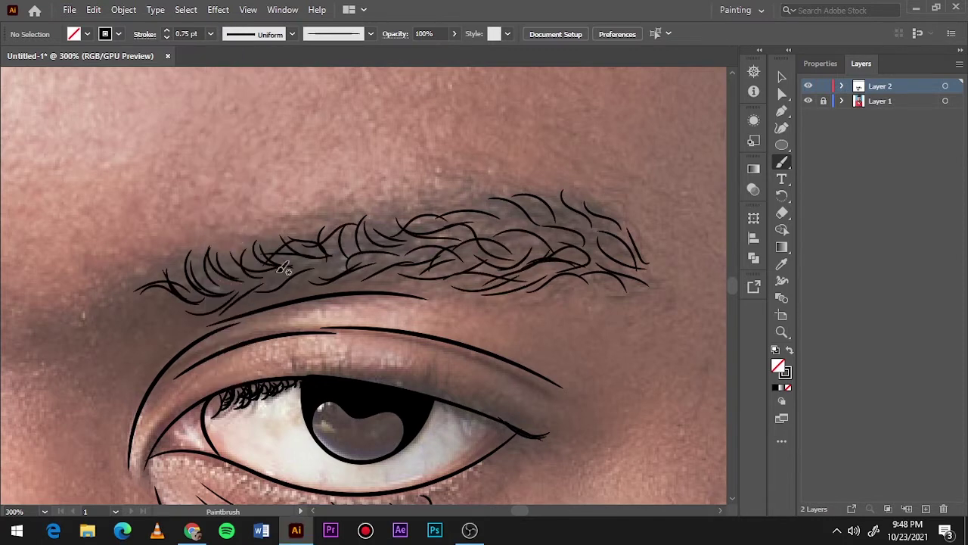
drag(274, 276, 556, 219)
drag(515, 260, 575, 239)
drag(477, 217, 374, 242)
drag(446, 226, 288, 257)
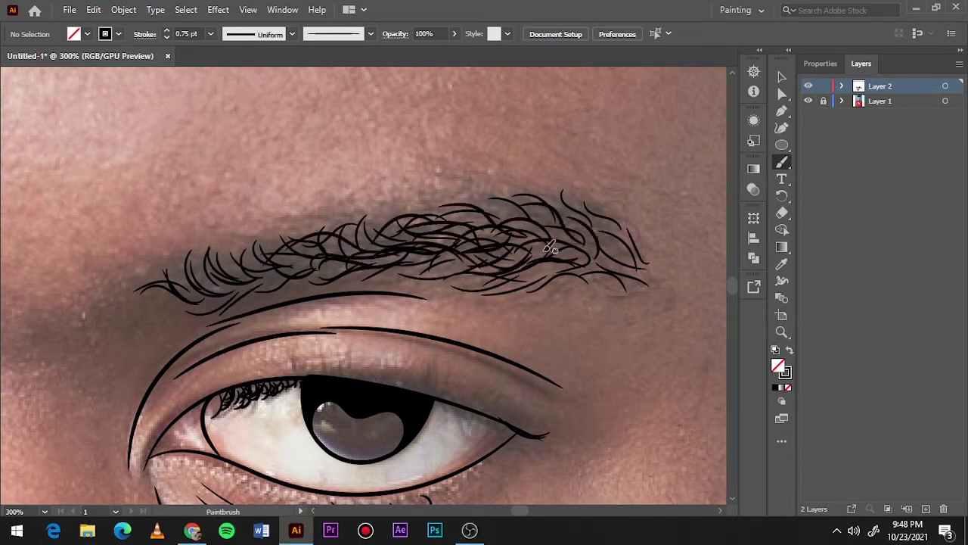
drag(507, 287, 632, 268)
drag(597, 235, 631, 264)
Fit the artboard and toggle the photo layer to preview the brow line art.
key(ctrl+0)
click(808, 100)
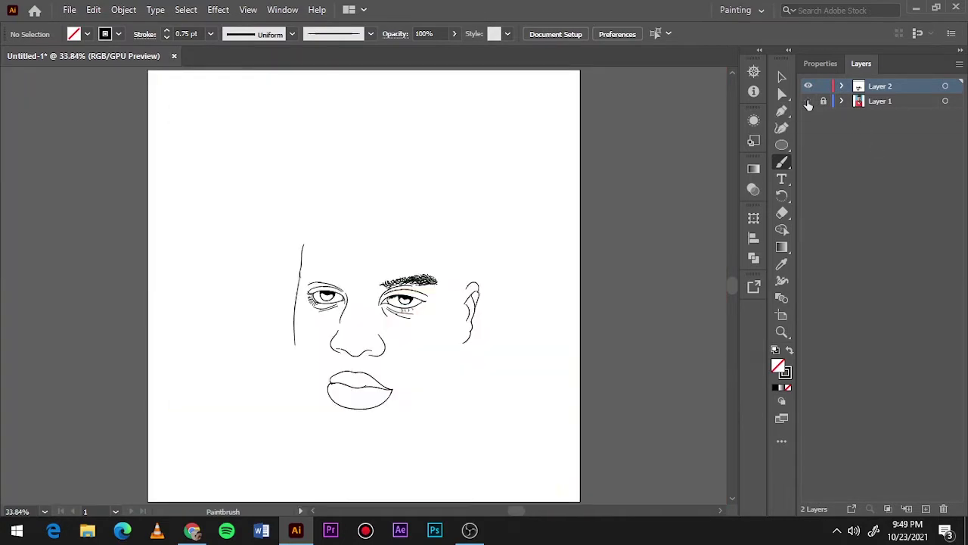
click(808, 100)
click(808, 101)
click(808, 101)
Draw curly hairs along the other eyebrow, including both ends.
scroll(344, 238, up, 5)
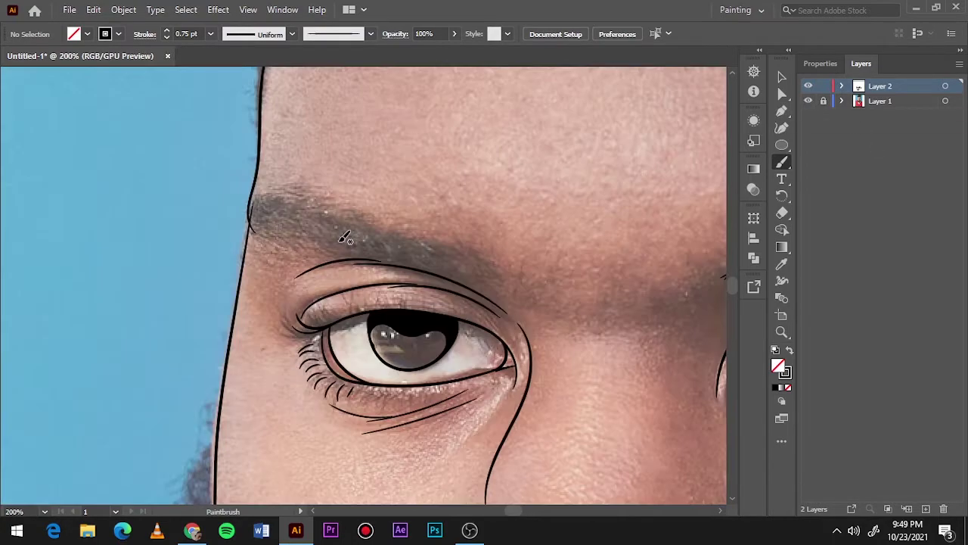
mouse_move(449, 251)
mouse_down()
mouse_move(384, 245)
mouse_move(352, 217)
mouse_move(264, 220)
mouse_move(327, 231)
mouse_up()
drag(461, 266, 281, 204)
mouse_move(476, 271)
mouse_down()
mouse_move(394, 227)
mouse_move(302, 199)
mouse_move(288, 227)
mouse_up()
Add thin 0.25 pt curly hairs, then thicker 1 pt dark hairs across the brow.
click(210, 33)
click(233, 67)
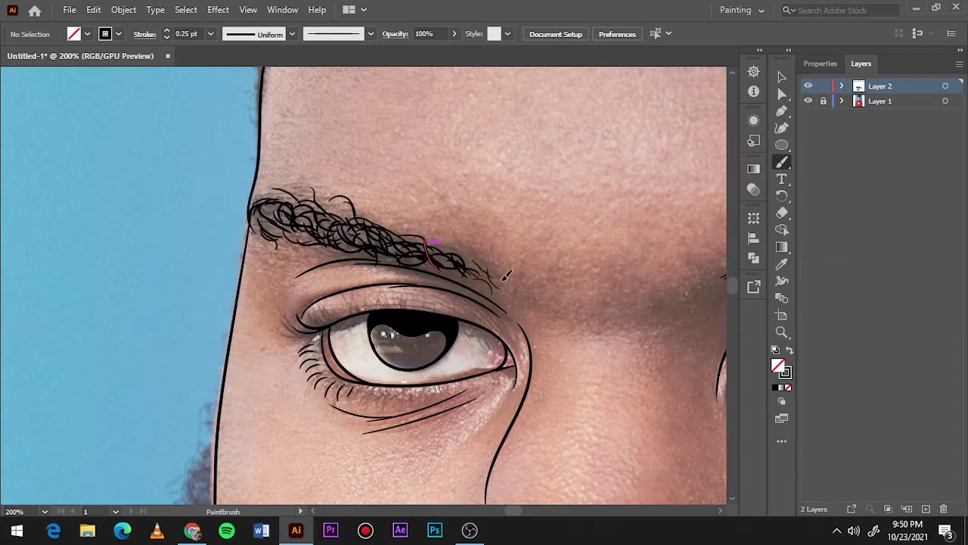
mouse_move(503, 287)
mouse_down()
mouse_move(393, 230)
mouse_move(314, 241)
mouse_up()
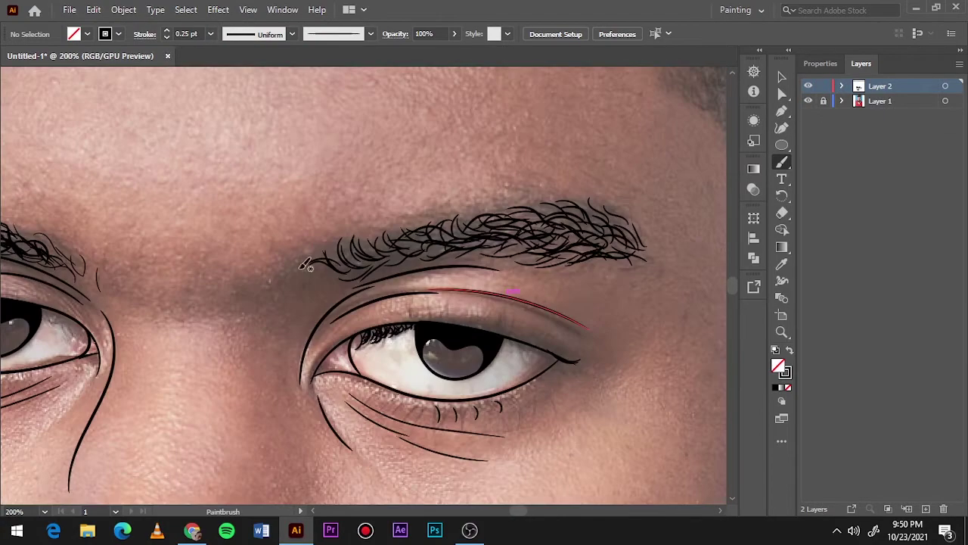
drag(355, 250, 525, 206)
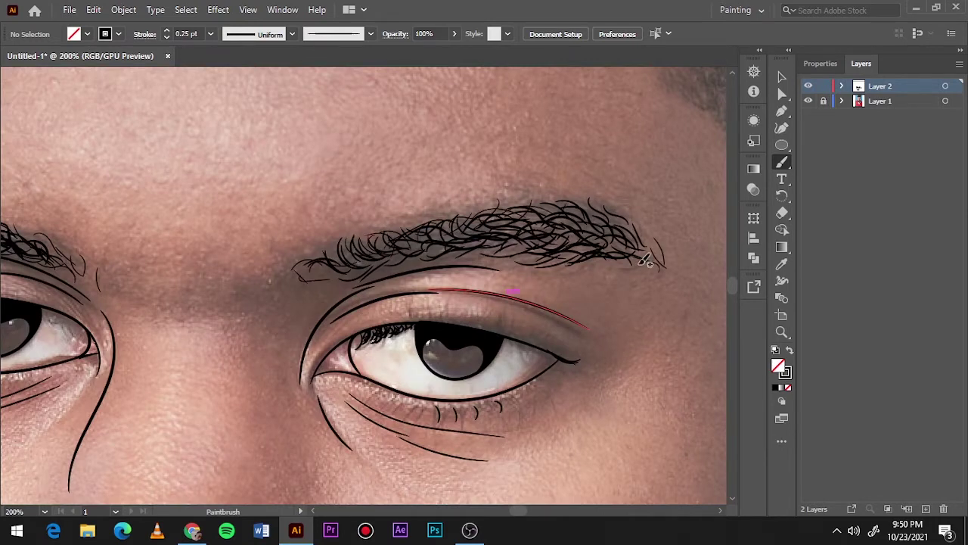
key(bracketright)
drag(402, 243, 534, 236)
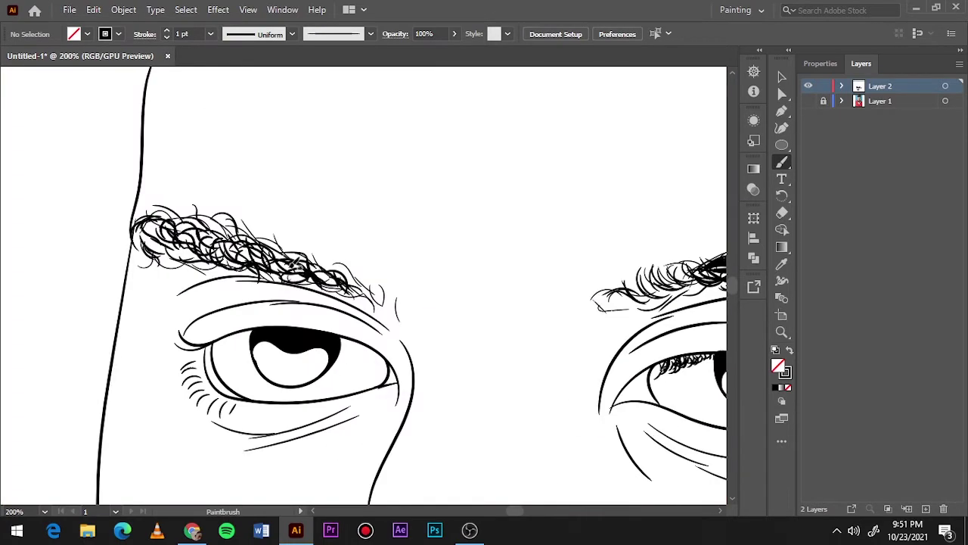
Add a few more dark eyebrow hairs and show the photo layer again.
mouse_move(303, 274)
mouse_down()
mouse_move(250, 244)
mouse_move(325, 278)
mouse_up()
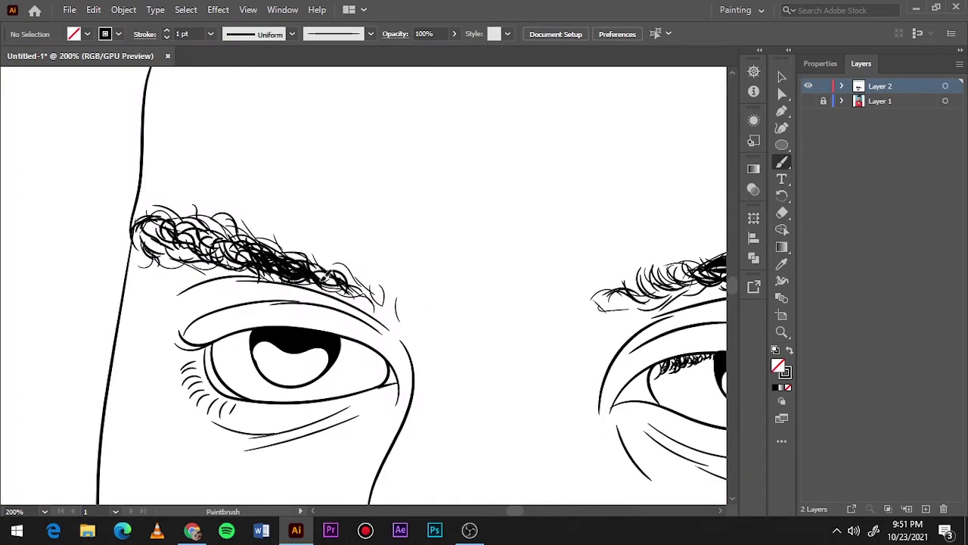
key(ctrl+0)
click(808, 101)
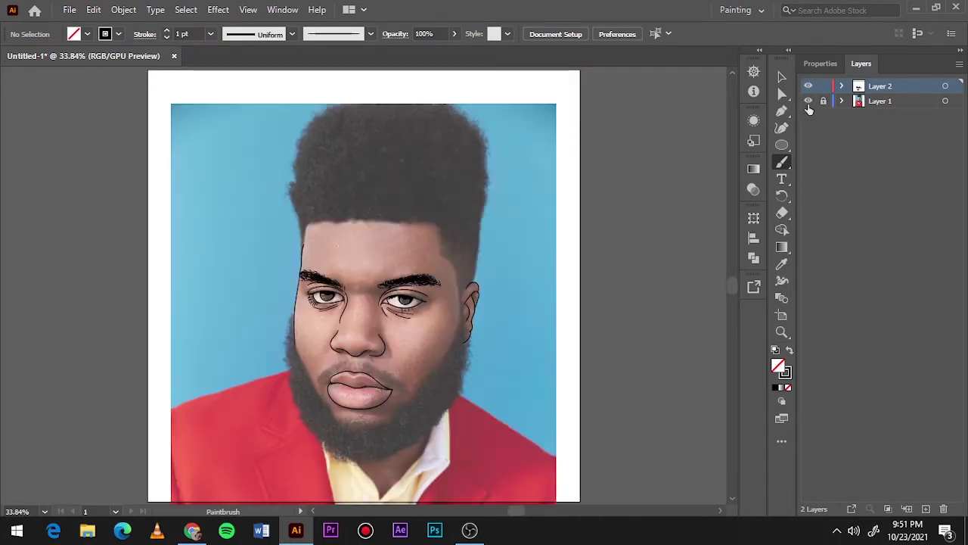
With the Pencil and solid black fill, draw filled shapes on the eye and nostril.
key(n)
key(shift+x)
scroll(333, 295, up, 10)
mouse_move(317, 384)
mouse_down()
mouse_move(416, 353)
mouse_move(381, 326)
mouse_move(363, 337)
mouse_up()
scroll(320, 389, down, 5)
scroll(220, 342, up, 5)
mouse_move(220, 341)
mouse_down()
mouse_move(349, 403)
mouse_move(337, 429)
mouse_up()
key(ctrl+0)
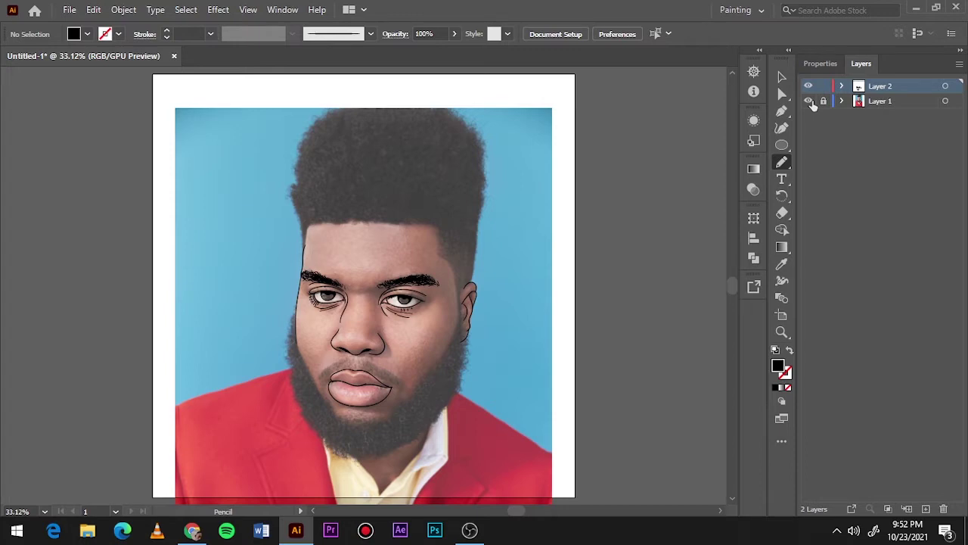
Fill the left sideburn and left hair edge with closed black pencil shapes.
alt+scroll(363, 218, up, 5)
drag(173, 370, 193, 282)
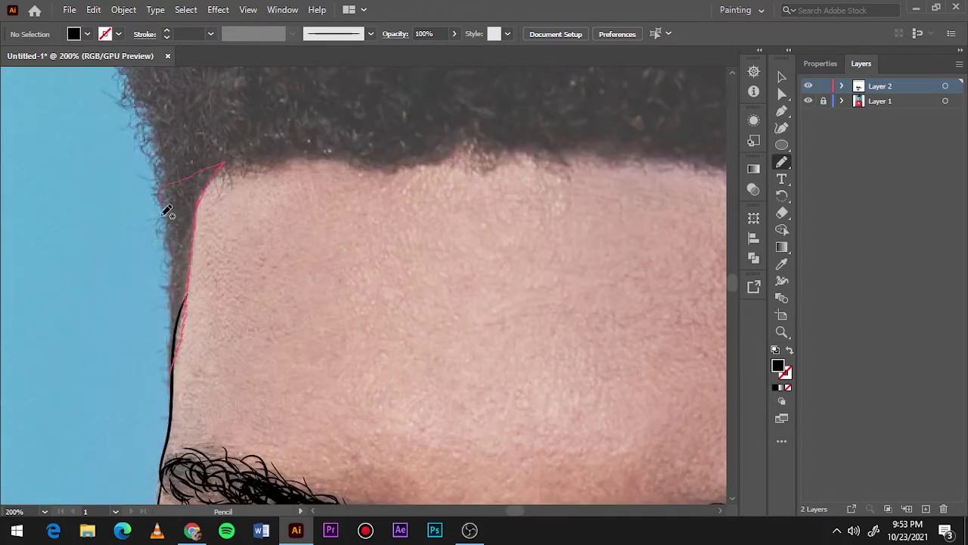
drag(176, 348, 173, 367)
alt+scroll(194, 277, down, 1)
scroll(194, 277, up, 3)
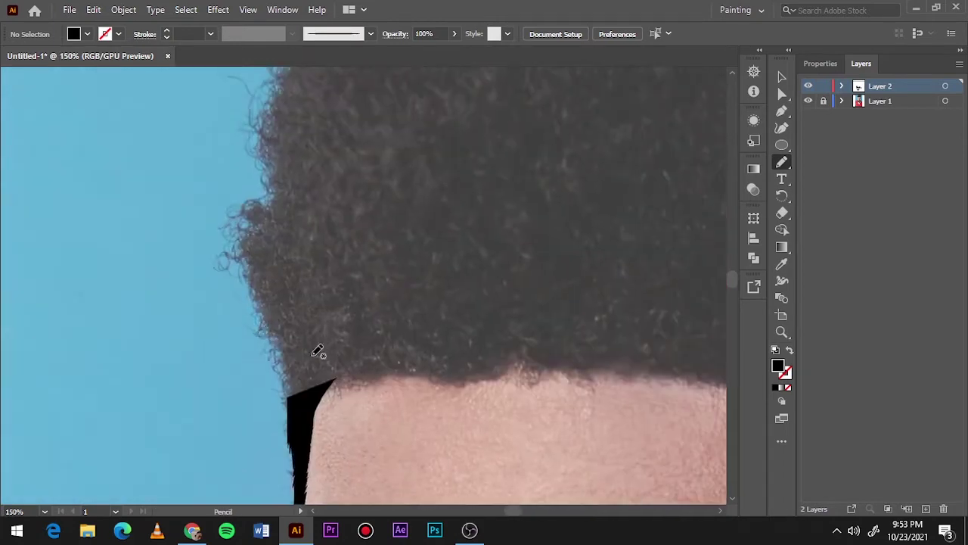
drag(442, 384, 295, 442)
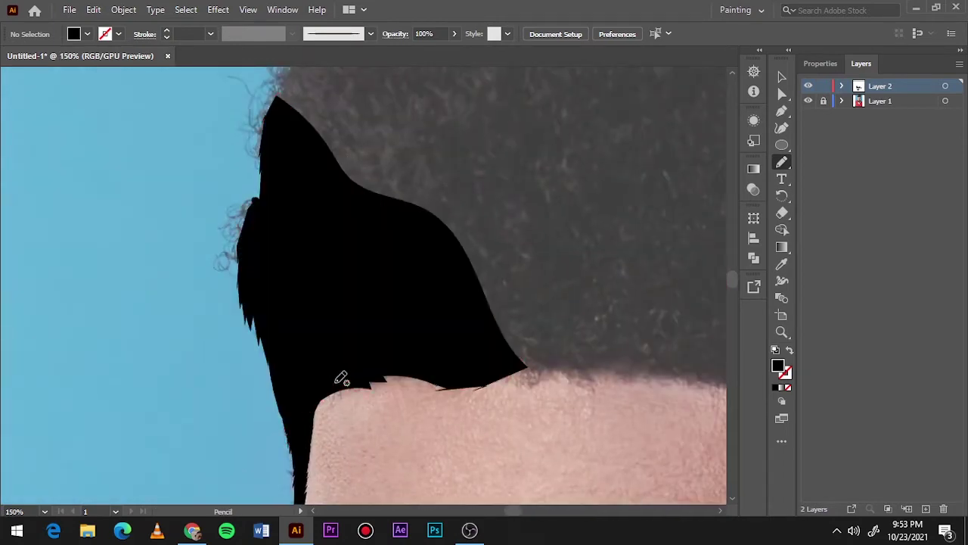
alt+scroll(339, 378, down, 1)
scroll(296, 192, up, 3)
Extend the black fill over the top-left crown and across the top of the hair.
drag(180, 346, 216, 437)
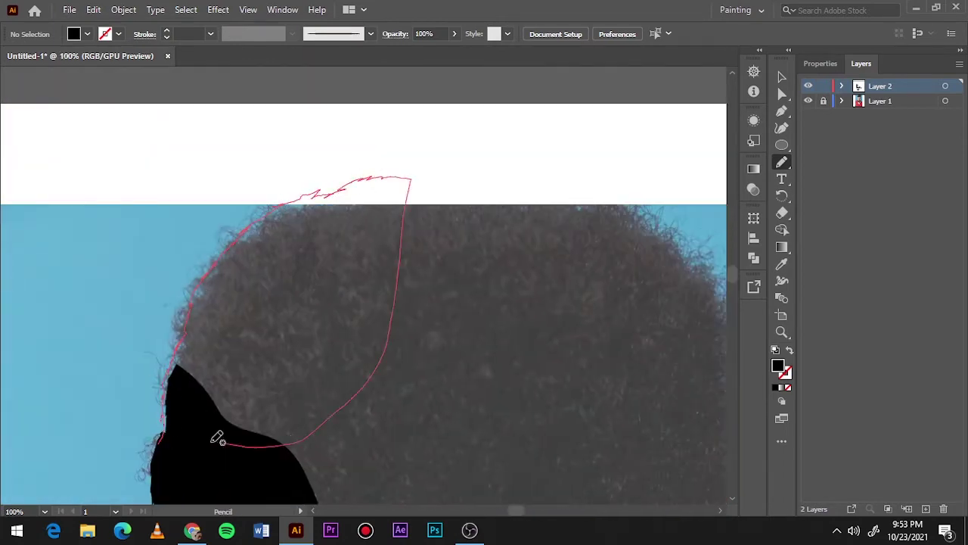
alt+scroll(298, 367, down, 2)
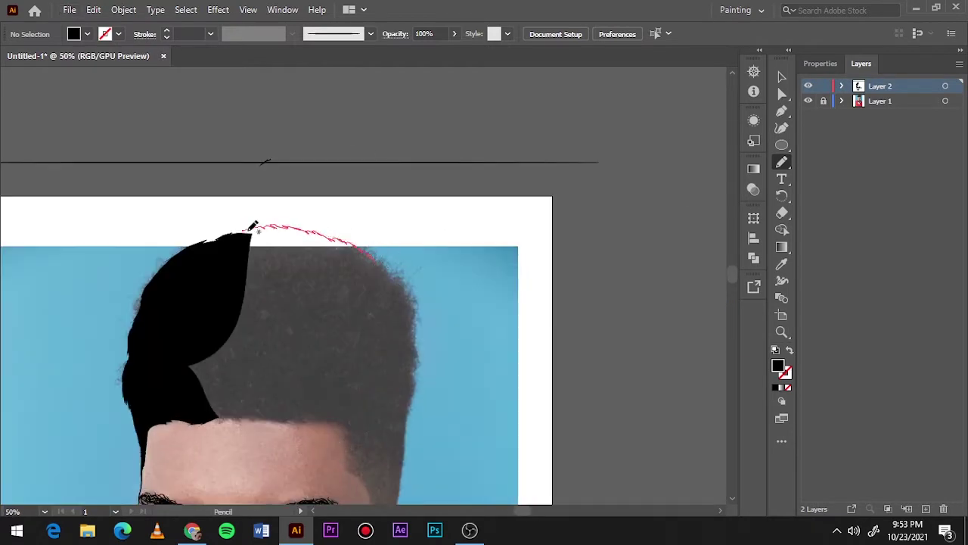
drag(254, 226, 392, 276)
alt+scroll(328, 315, up, 3)
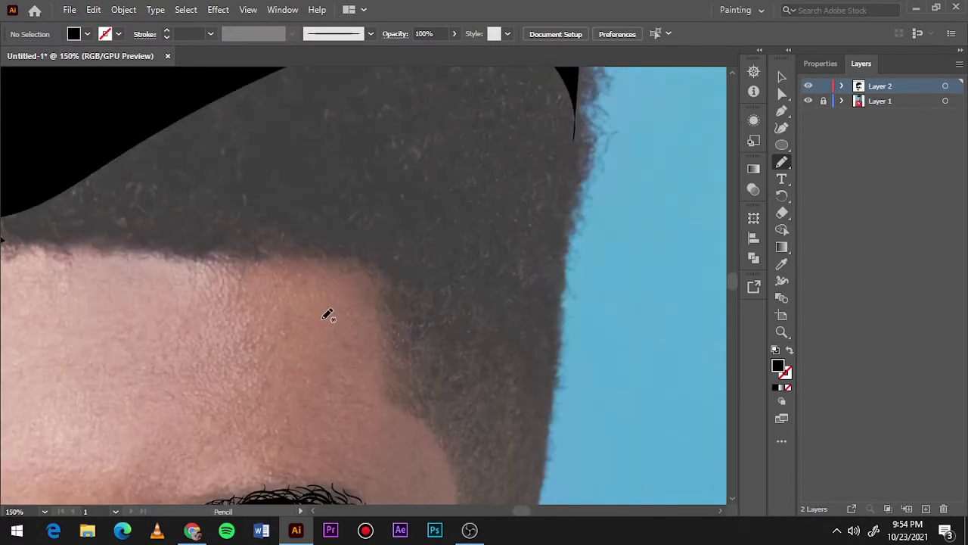
alt+scroll(328, 314, down, 1)
Trace the right hairline and hair edge into black fill, then deselect and fit the artboard.
drag(116, 235, 111, 265)
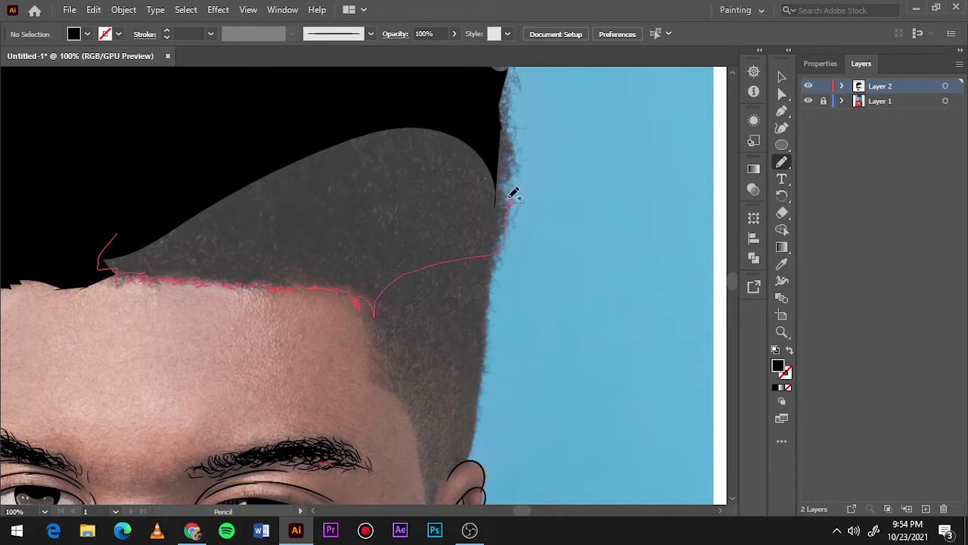
drag(363, 301, 114, 250)
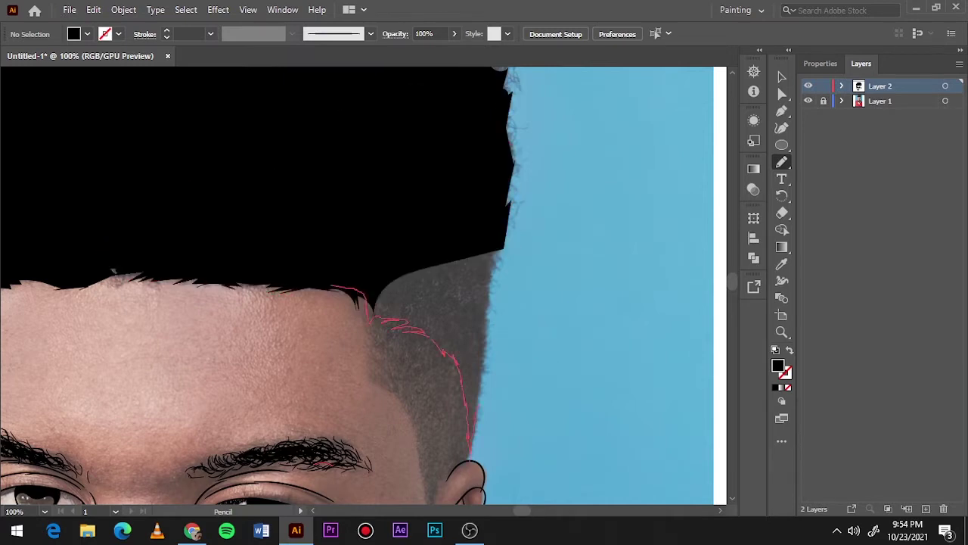
drag(415, 219, 99, 269)
scroll(522, 305, up, 3)
mouse_move(522, 333)
mouse_down()
mouse_move(498, 197)
mouse_move(409, 136)
mouse_up()
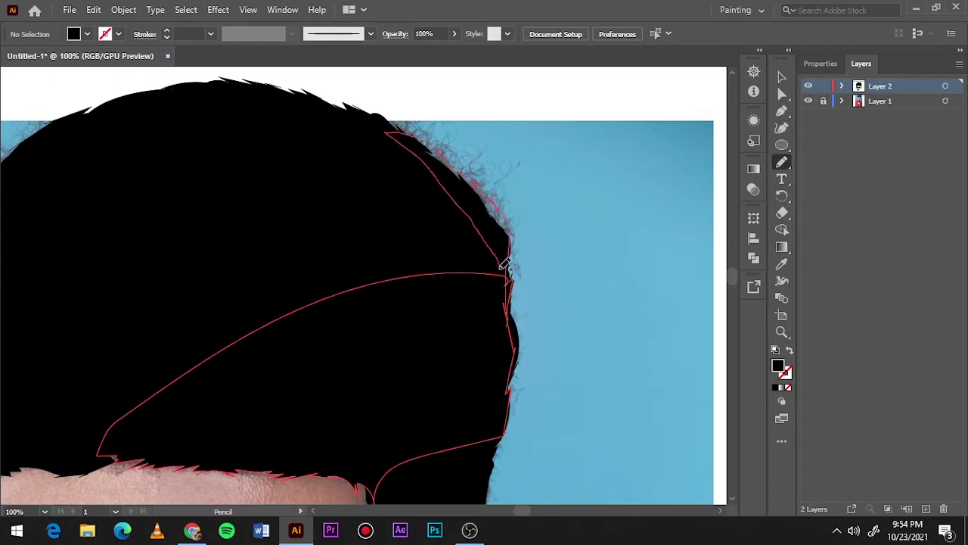
key(v)
click(620, 127)
key(ctrl+0)
Fill the beard's left edge along the cheek with a closed black pencil shape.
key(n)
scroll(313, 353, up, 3)
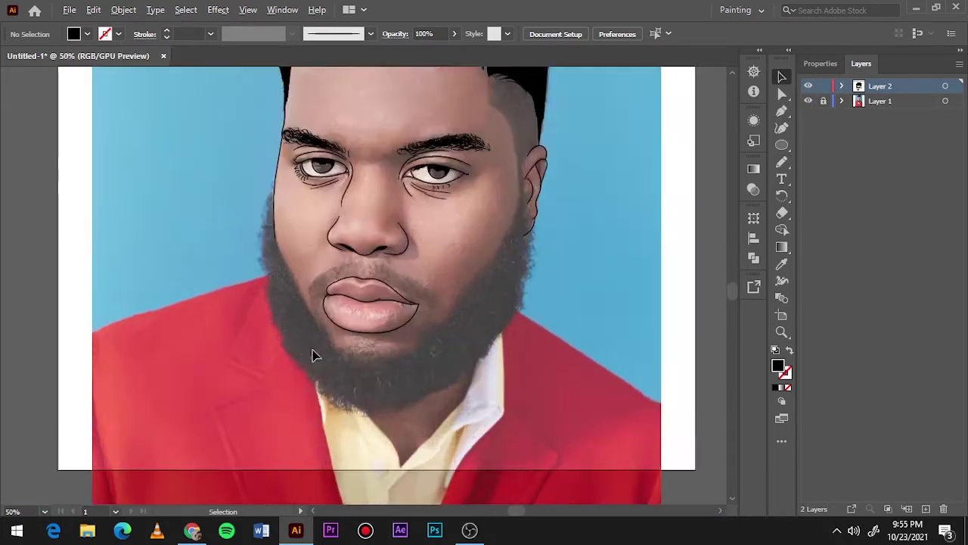
scroll(314, 353, up, 2)
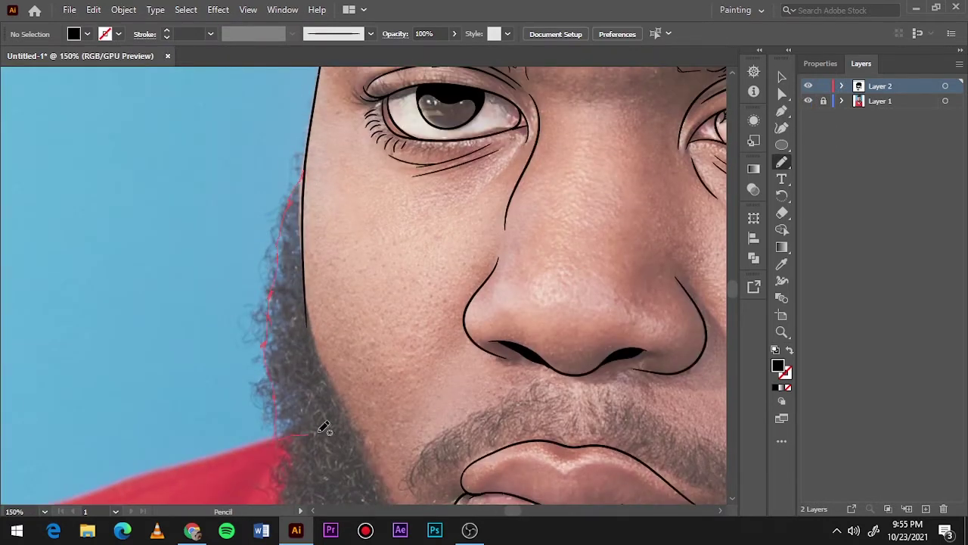
drag(306, 213, 302, 223)
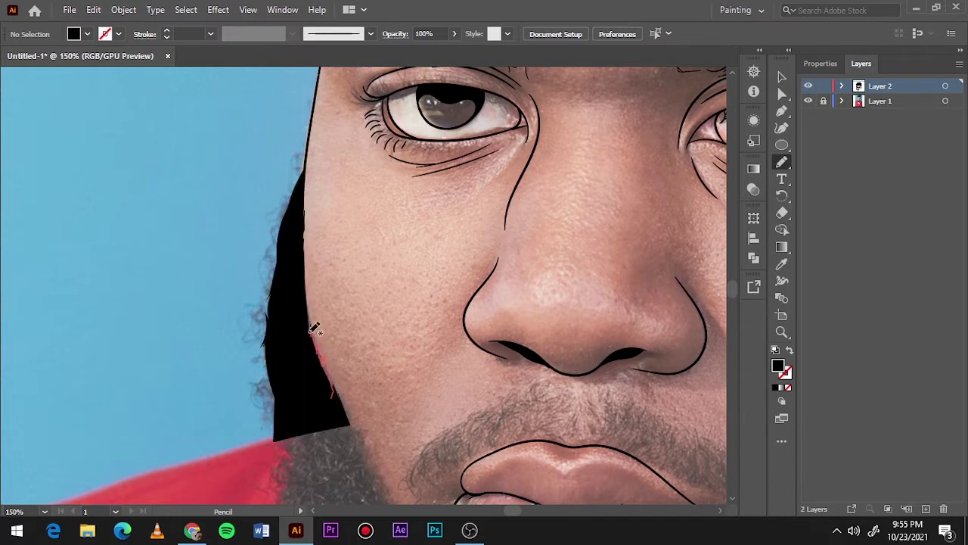
scroll(354, 352, down, 1)
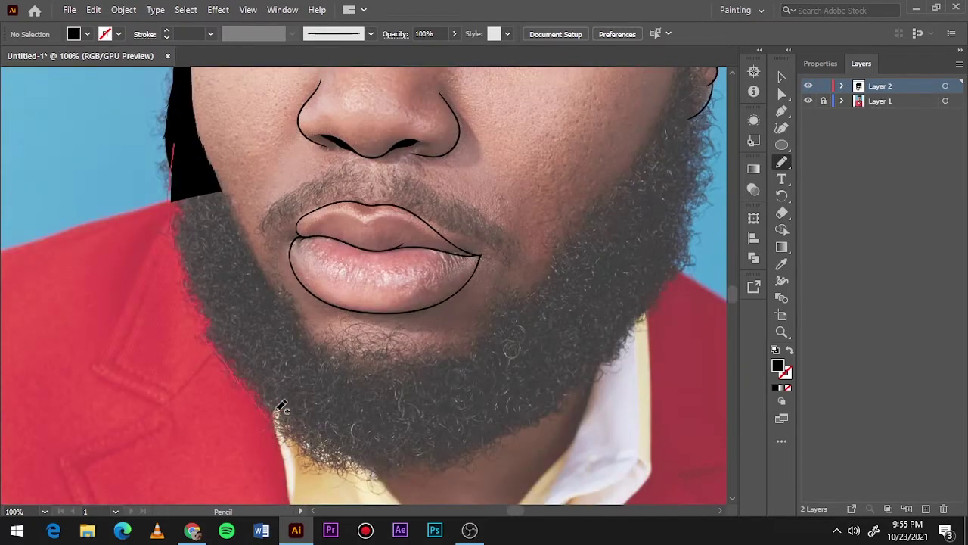
drag(280, 288, 183, 141)
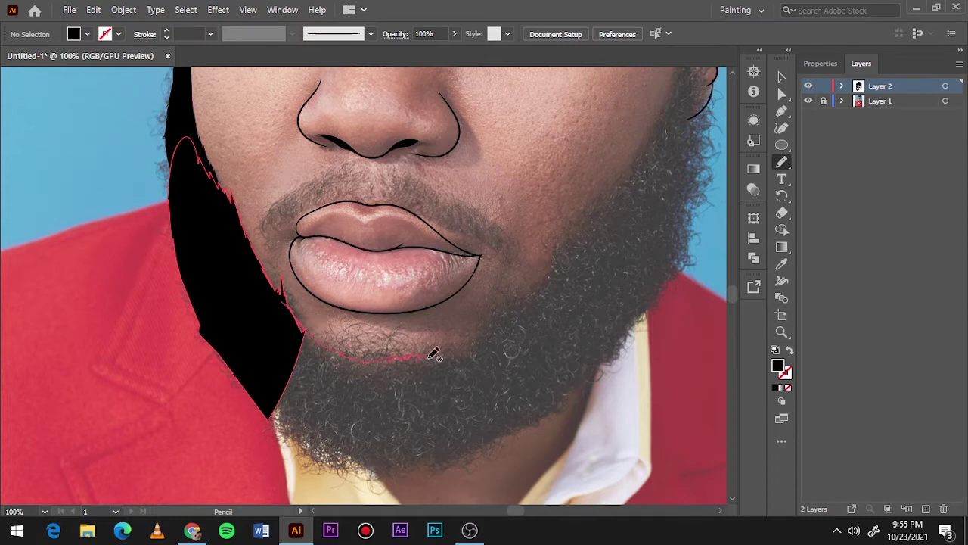
Outline the beard under the mouth, its bottom, right edge and chin as black fill.
drag(433, 354, 295, 288)
drag(340, 463, 415, 464)
key(ctrl+0)
scroll(466, 408, up, 5)
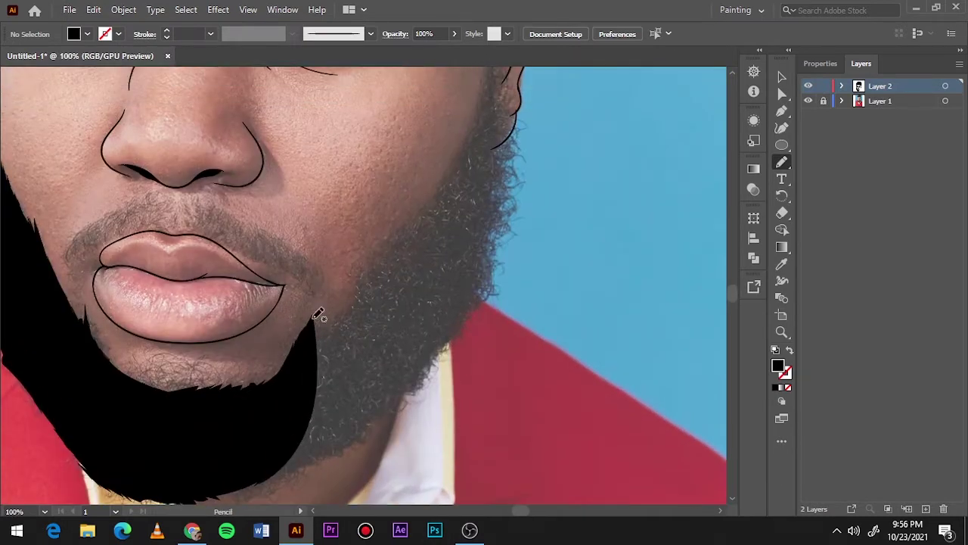
drag(318, 333, 415, 227)
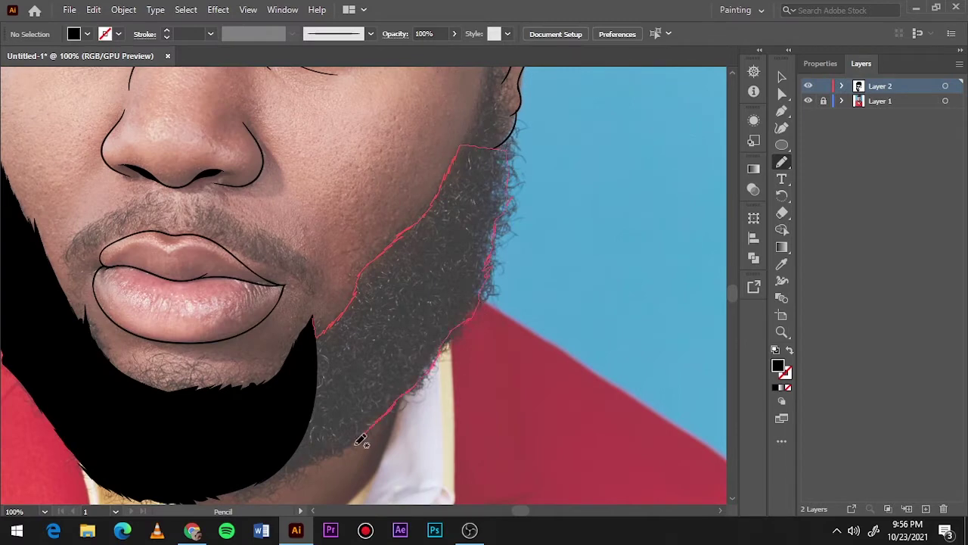
drag(479, 312, 310, 355)
drag(227, 492, 329, 457)
drag(257, 425, 465, 296)
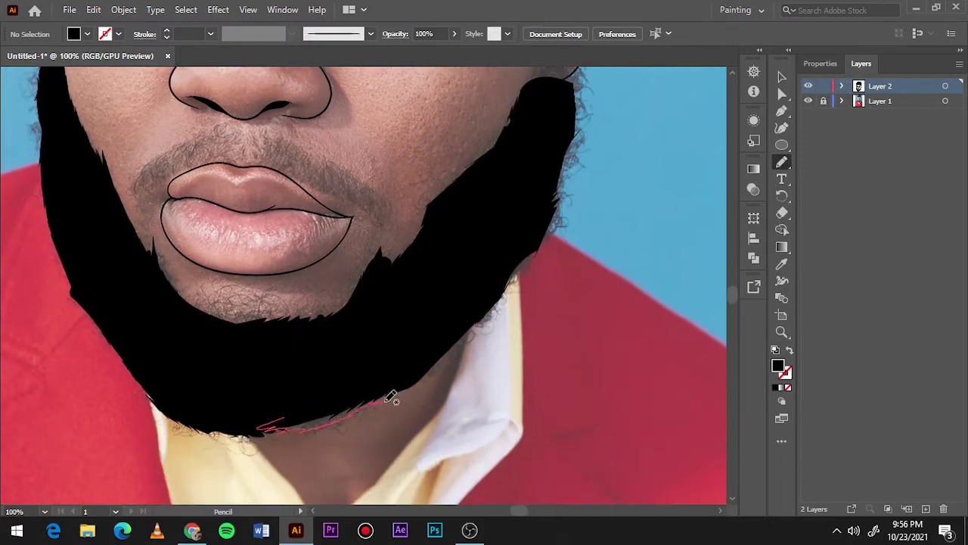
Extend the black beard up the jaw and fill the small gap beside the ear.
scroll(371, 318, up, 5)
scroll(371, 318, right, 3)
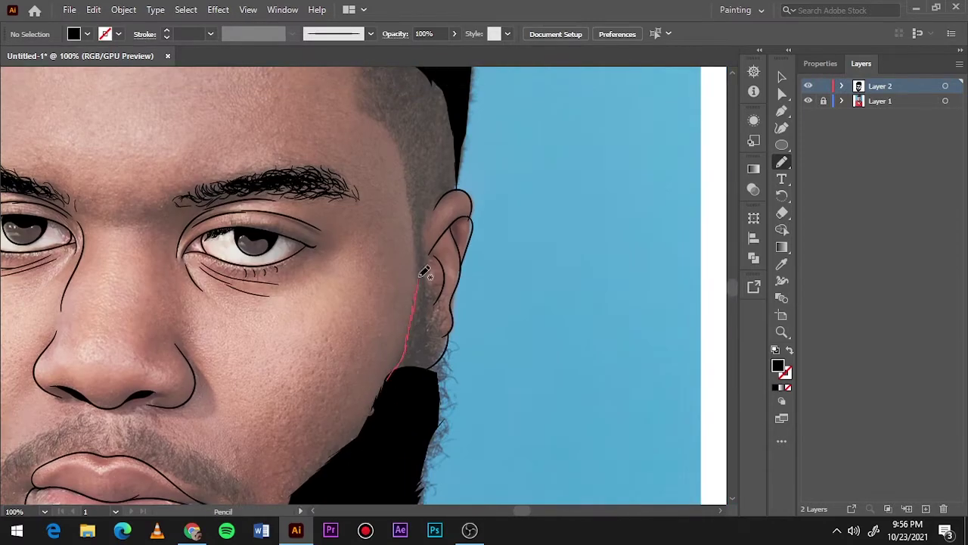
mouse_move(418, 342)
mouse_down()
mouse_move(443, 369)
mouse_move(400, 401)
mouse_up()
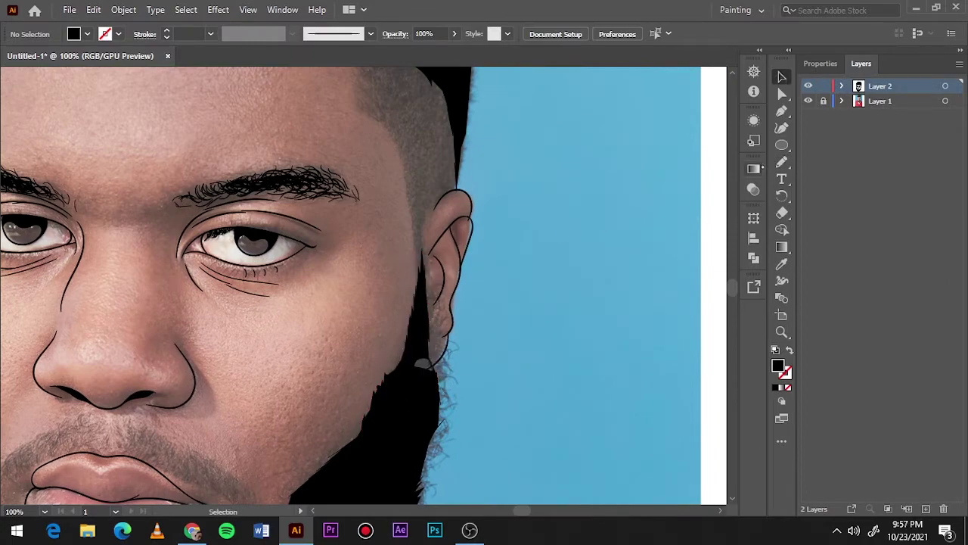
drag(422, 353, 420, 357)
Check the artwork against the photo and set up the Paintbrush with a 0.75 pt black stroke.
key(ctrl+0)
click(813, 99)
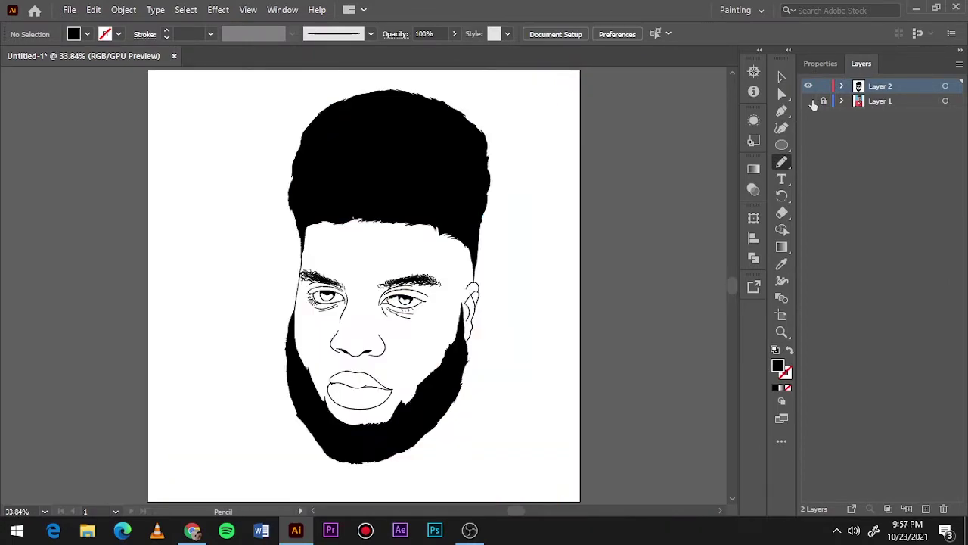
click(813, 99)
click(813, 99)
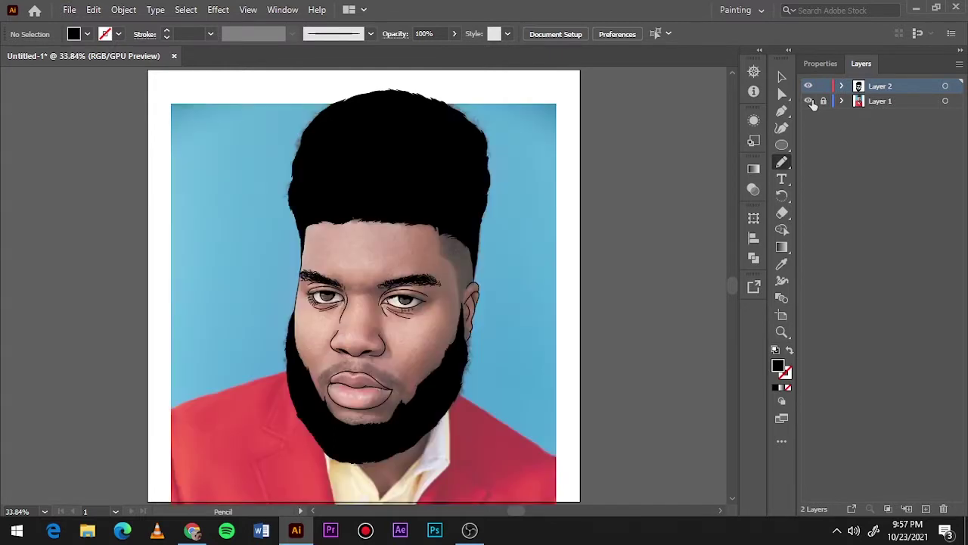
key(b)
key(shift+x)
click(210, 34)
click(227, 72)
key(ctrl+1)
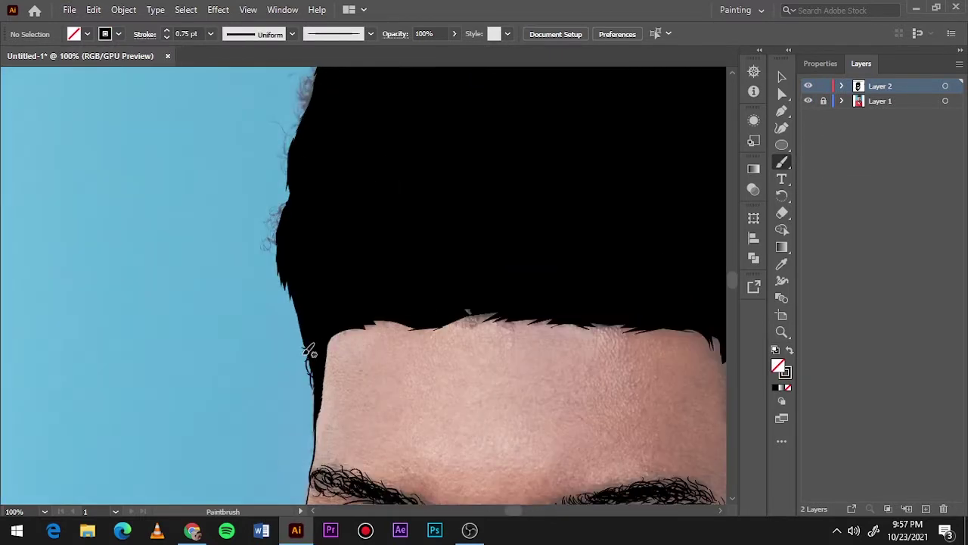
Paint fine hair strands up the left and upper-left edges of the hair.
drag(296, 310, 327, 401)
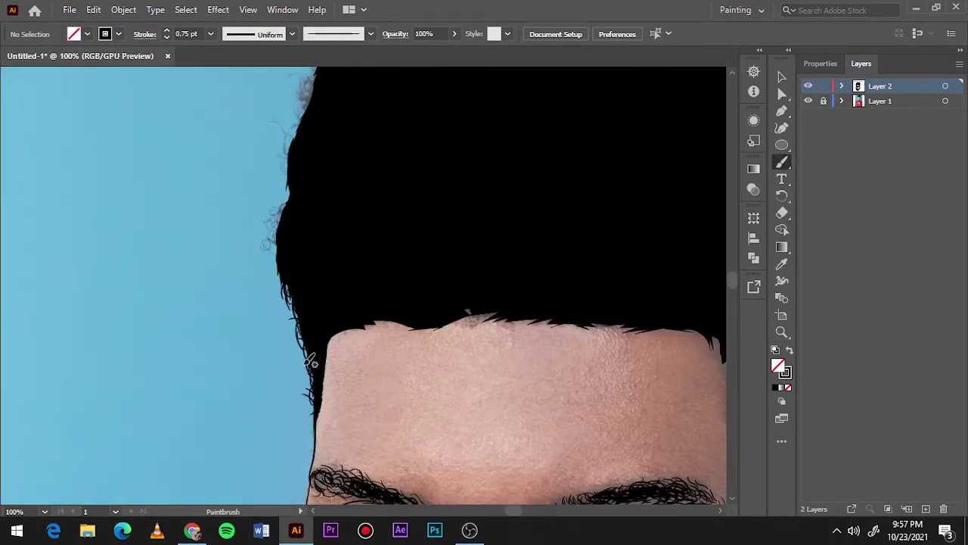
drag(303, 342, 280, 214)
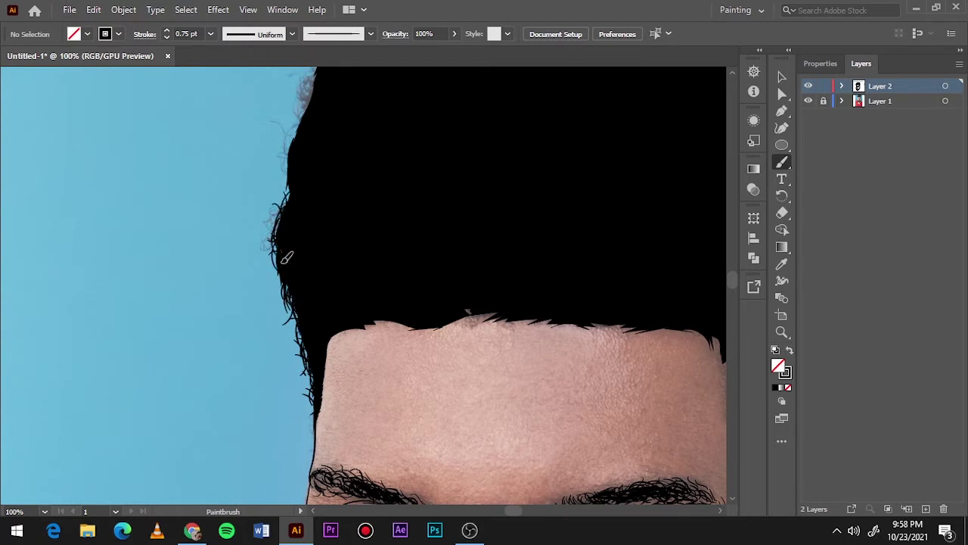
scroll(302, 249, up, 5)
mouse_move(289, 454)
mouse_down()
mouse_move(295, 387)
mouse_move(280, 446)
mouse_up()
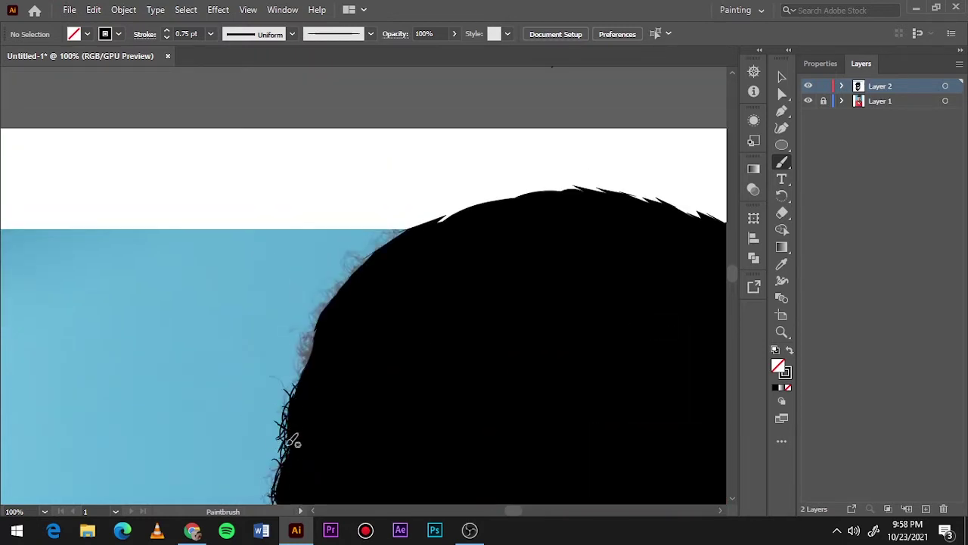
mouse_move(300, 405)
mouse_down()
mouse_move(309, 339)
mouse_move(313, 371)
mouse_move(295, 417)
mouse_move(313, 327)
mouse_up()
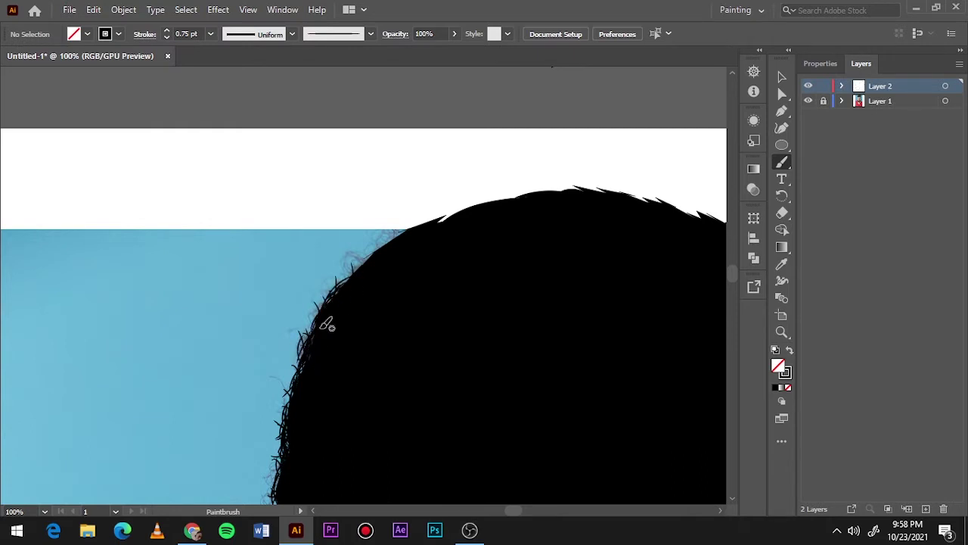
key(ctrl+0)
key(ctrl+1)
Add fine strands all around the crown edge, from left side to right side.
mouse_move(158, 280)
mouse_down()
mouse_move(165, 250)
mouse_move(198, 236)
mouse_up()
mouse_move(232, 249)
mouse_down()
mouse_move(227, 223)
mouse_move(209, 232)
mouse_up()
mouse_move(241, 245)
mouse_down()
mouse_move(254, 219)
mouse_move(355, 214)
mouse_up()
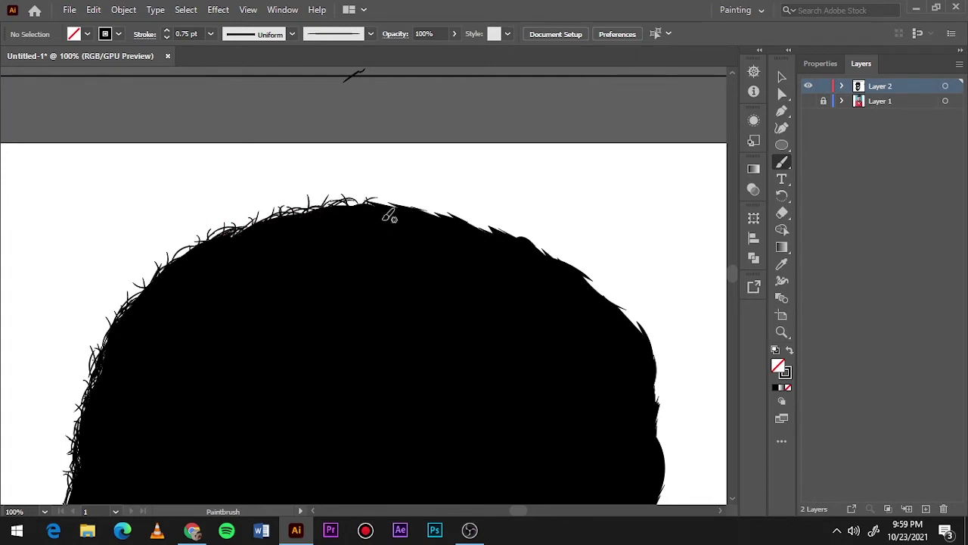
drag(433, 205, 448, 222)
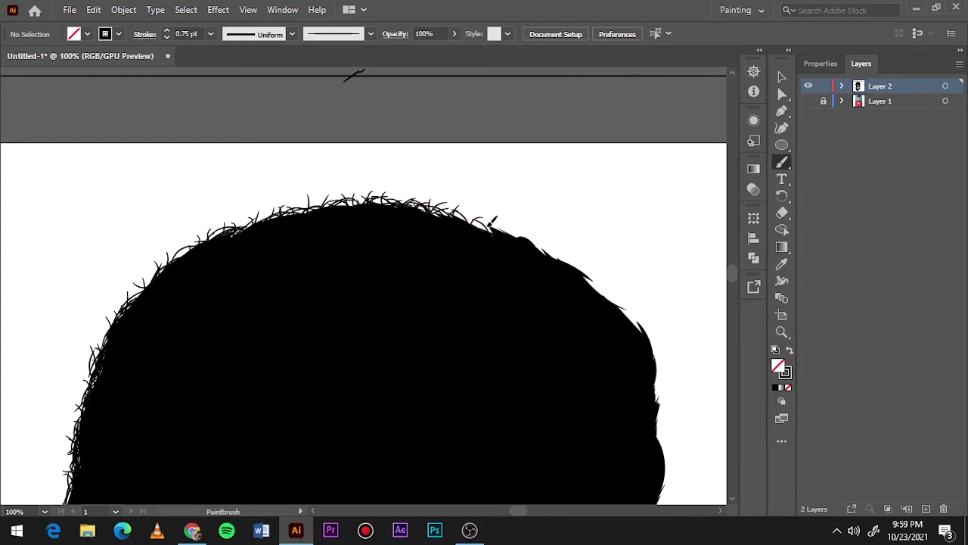
drag(534, 227, 594, 276)
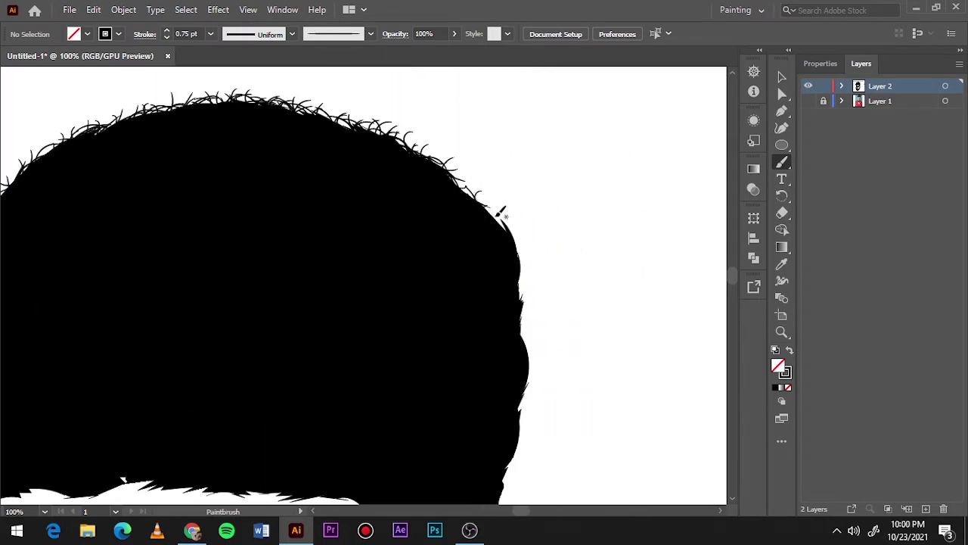
drag(498, 215, 499, 229)
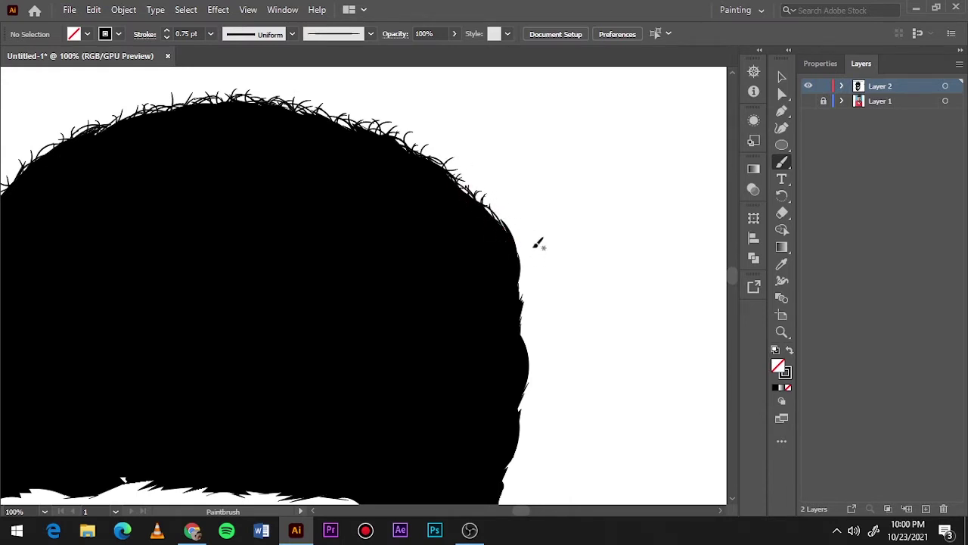
drag(463, 191, 469, 203)
drag(499, 213, 508, 221)
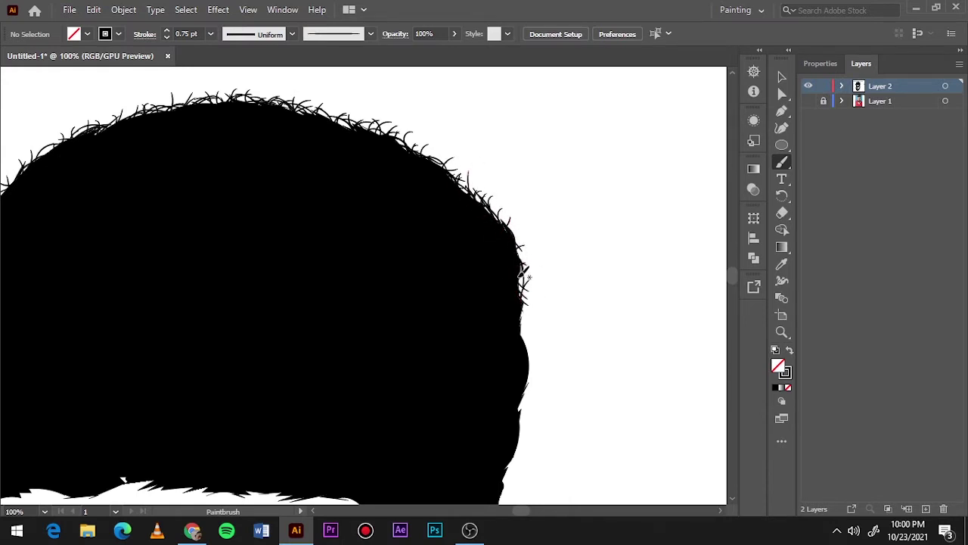
scroll(540, 214, down, 3)
scroll(544, 226, up, 3)
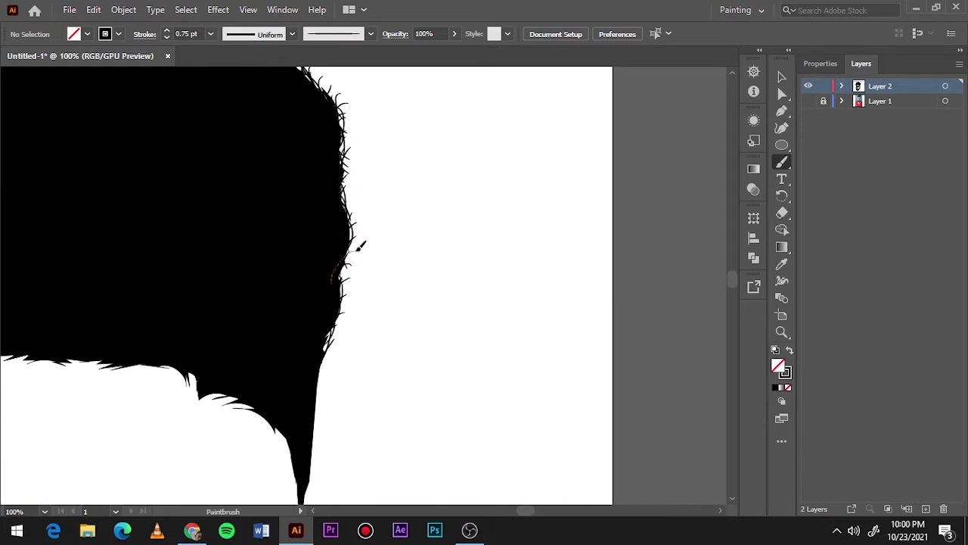
At 1 pt stroke, paint strands along the head's lower-right, right and upper-right edges.
mouse_move(321, 414)
mouse_down()
mouse_move(314, 450)
mouse_move(328, 370)
mouse_up()
click(210, 33)
click(227, 98)
drag(356, 271, 352, 106)
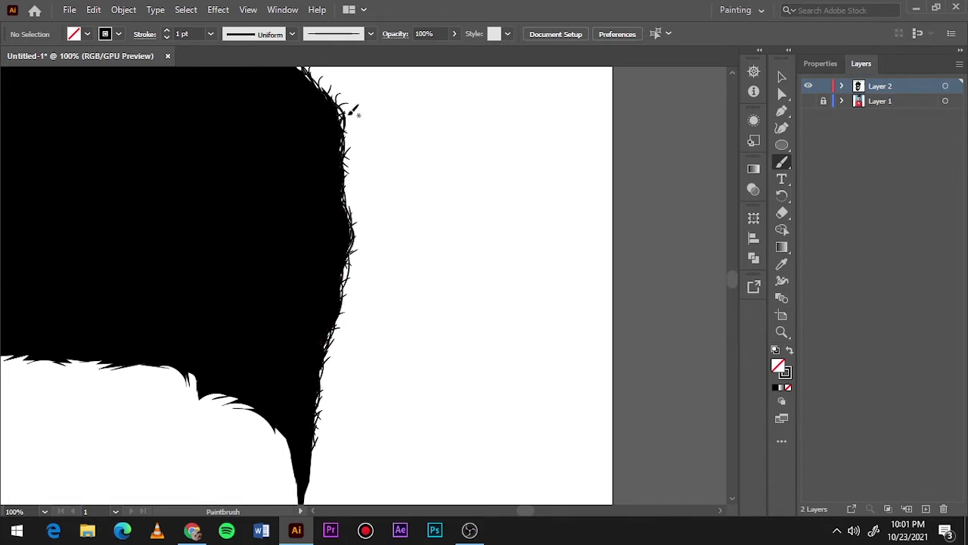
scroll(335, 172, up, 5)
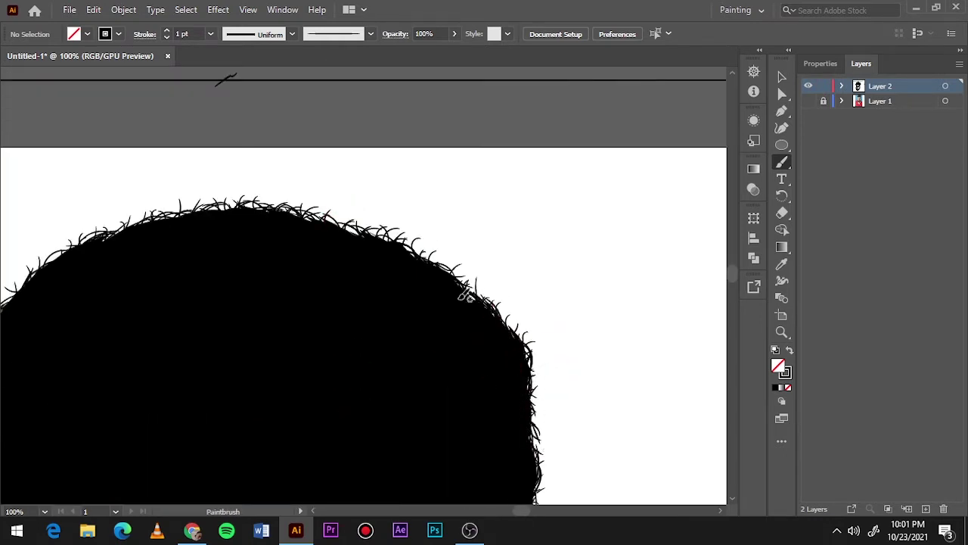
mouse_move(464, 295)
mouse_down()
mouse_move(415, 252)
mouse_move(303, 209)
mouse_move(238, 204)
mouse_move(213, 221)
mouse_move(155, 229)
mouse_up()
Paint hair strands along the head's upper-left and left side.
scroll(257, 242, left, 5)
scroll(257, 242, down, 2)
drag(400, 153, 284, 231)
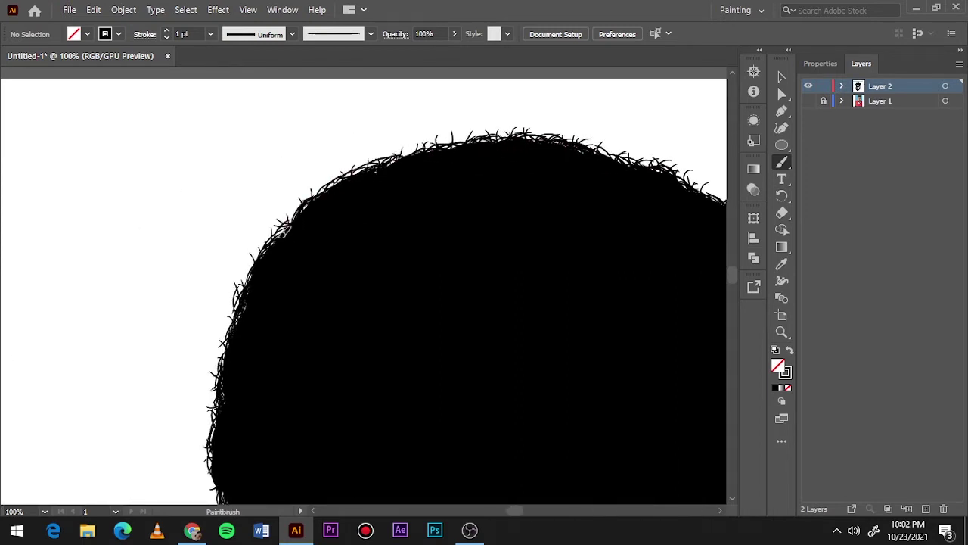
drag(225, 367, 218, 450)
scroll(219, 442, down, 5)
mouse_move(200, 220)
mouse_down()
mouse_move(227, 251)
mouse_move(249, 379)
mouse_up()
With the photo shown, trace 0.5 pt hair strands along the forehead hairline.
click(808, 100)
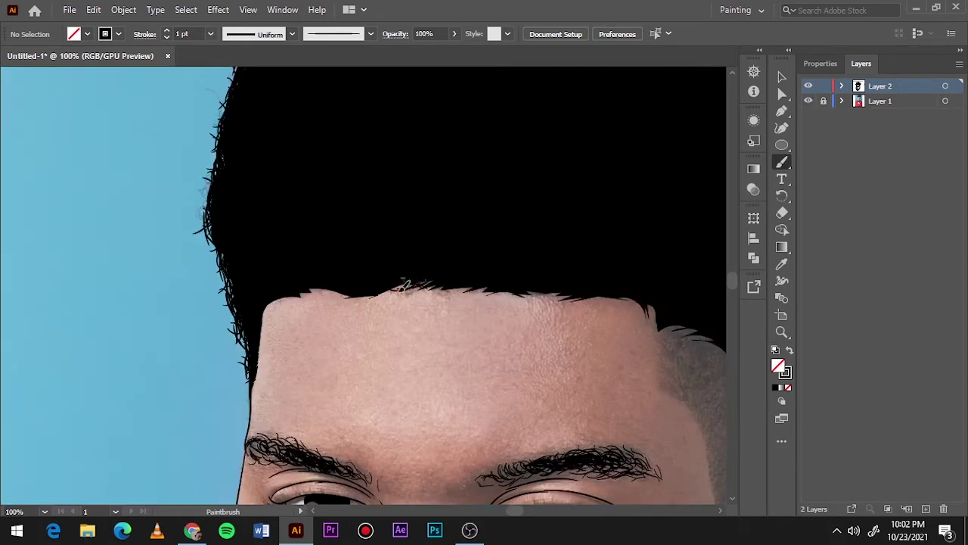
click(210, 33)
click(227, 66)
drag(298, 287, 628, 287)
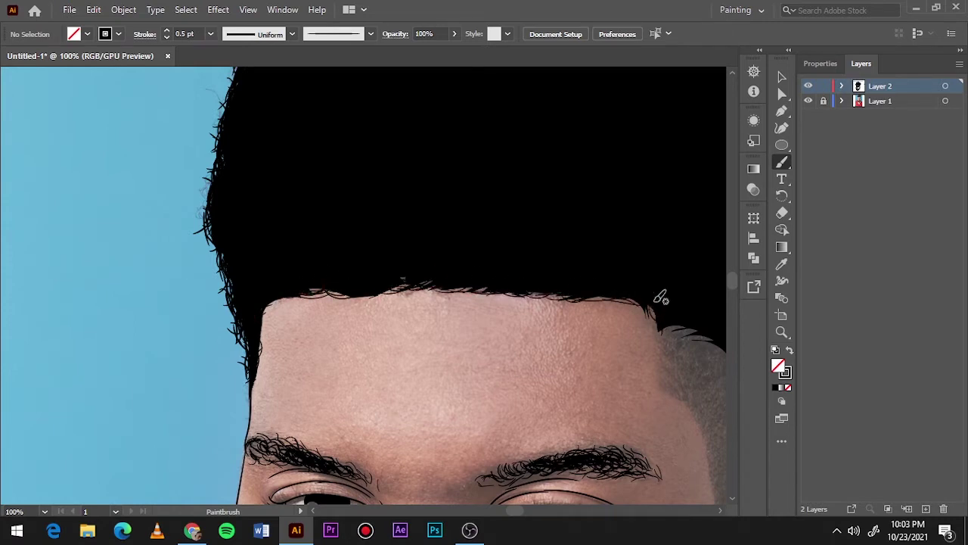
Hide the photo and add more 0.75 pt strands along the hairline, then view the whole portrait.
click(808, 100)
click(210, 33)
click(227, 79)
drag(295, 294, 333, 276)
drag(390, 291, 410, 285)
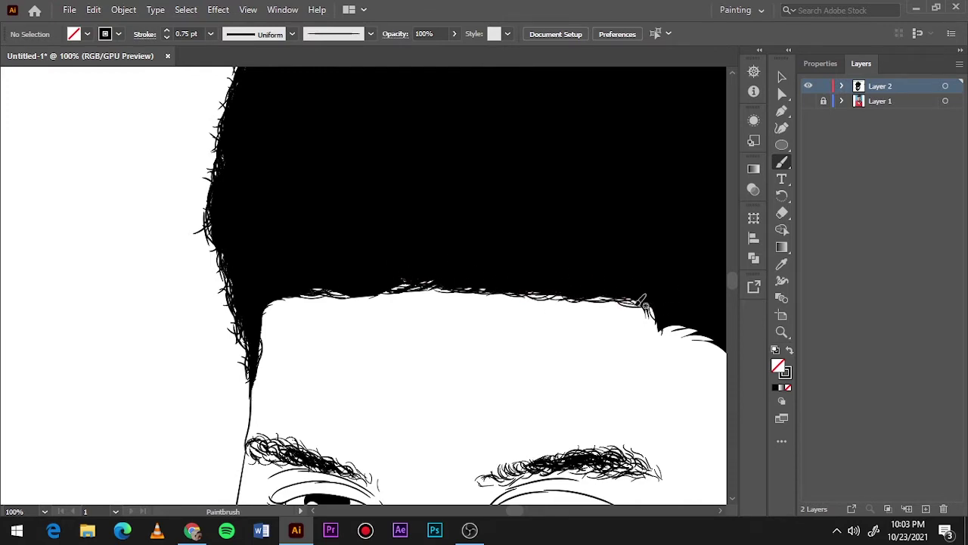
key(ctrl+0)
scroll(487, 273, up, 4)
Show the reference photo and, at 0.5 pt, draw small curls across the sideburn down to the ear.
click(808, 101)
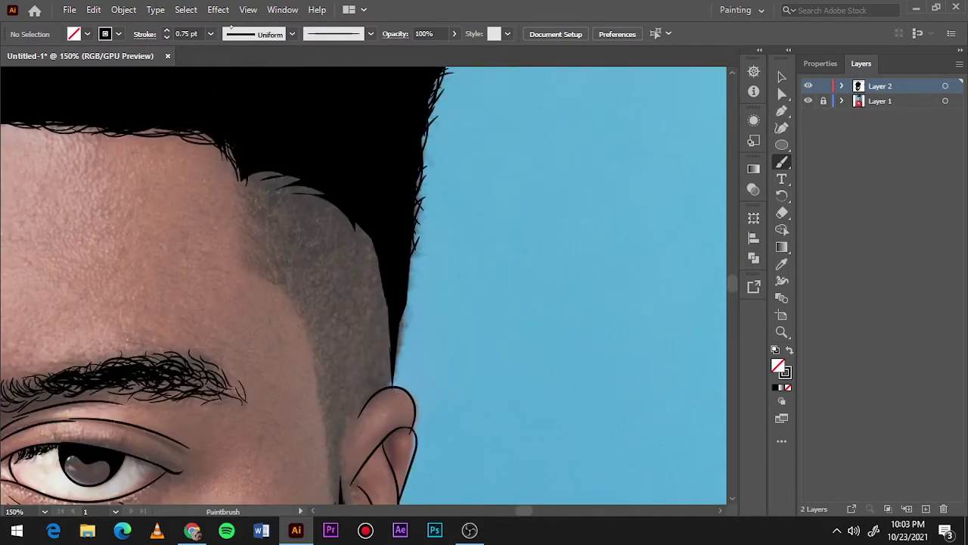
click(212, 33)
click(230, 65)
mouse_move(282, 176)
mouse_down()
mouse_move(264, 188)
mouse_move(258, 224)
mouse_up()
mouse_move(272, 240)
mouse_down()
mouse_move(265, 257)
mouse_move(248, 198)
mouse_move(281, 178)
mouse_move(303, 195)
mouse_move(309, 276)
mouse_move(310, 227)
mouse_move(284, 246)
mouse_up()
drag(301, 195, 327, 258)
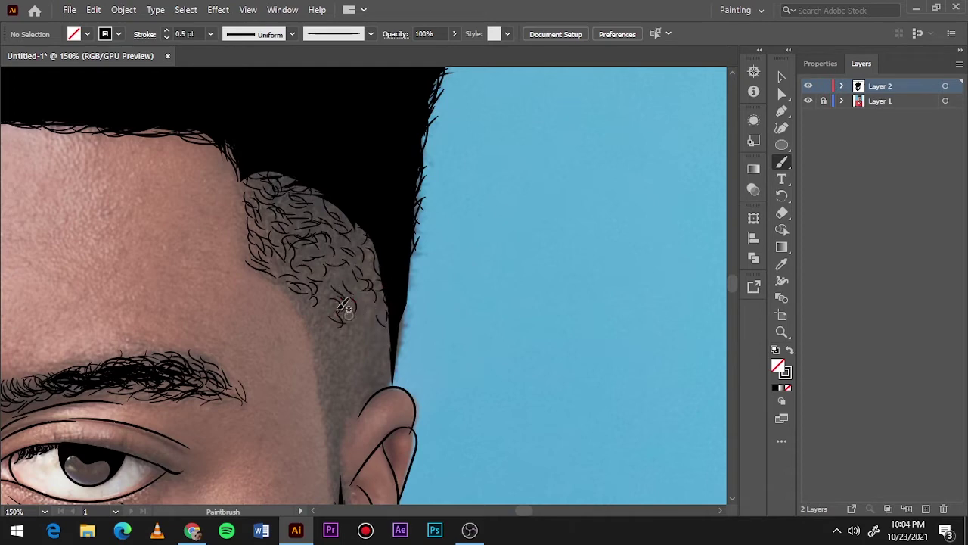
mouse_move(340, 306)
mouse_down()
mouse_move(324, 341)
mouse_move(310, 294)
mouse_up()
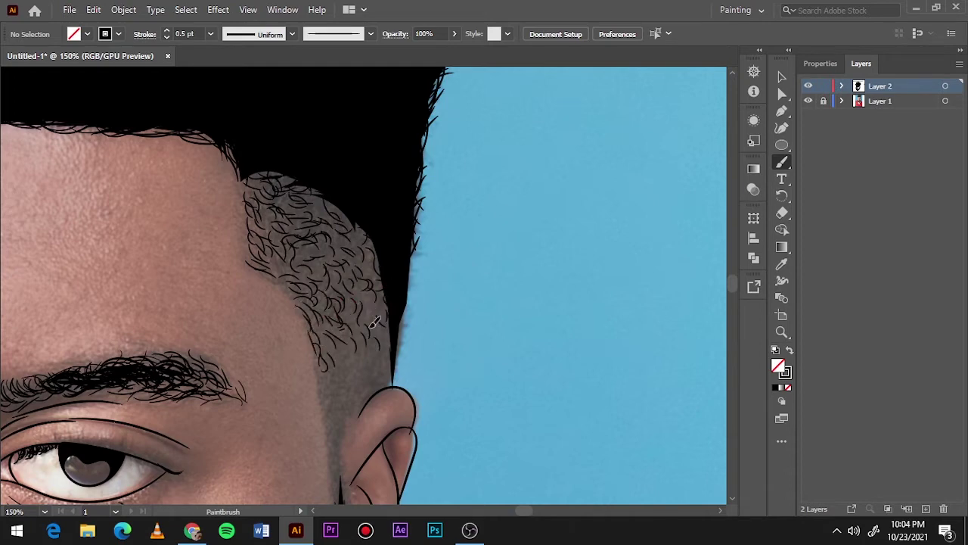
mouse_move(372, 324)
mouse_down()
mouse_move(369, 378)
mouse_move(344, 397)
mouse_move(412, 121)
mouse_up()
Add dark strokes below the sideburn, toggling the reference photo to check the line art.
scroll(407, 382, up, 3)
scroll(412, 121, down, 3)
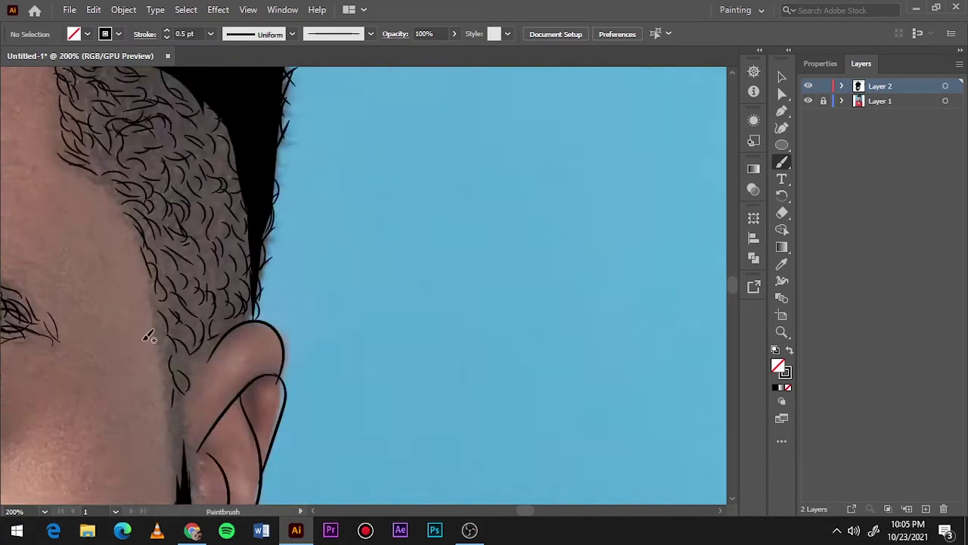
scroll(151, 335, up, 2)
drag(269, 295, 283, 381)
key(ctrl+0)
click(808, 101)
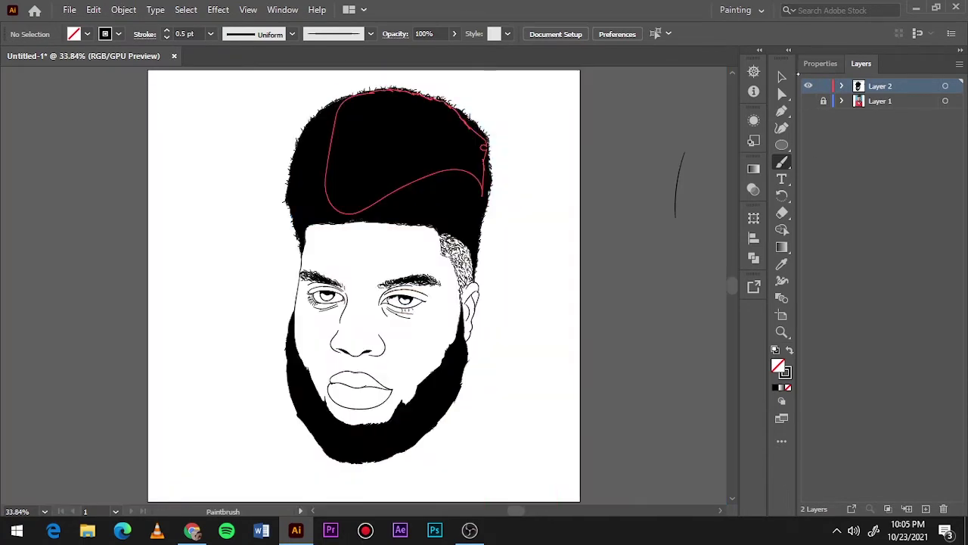
key(v)
click(808, 100)
scroll(473, 283, up, 4)
key(b)
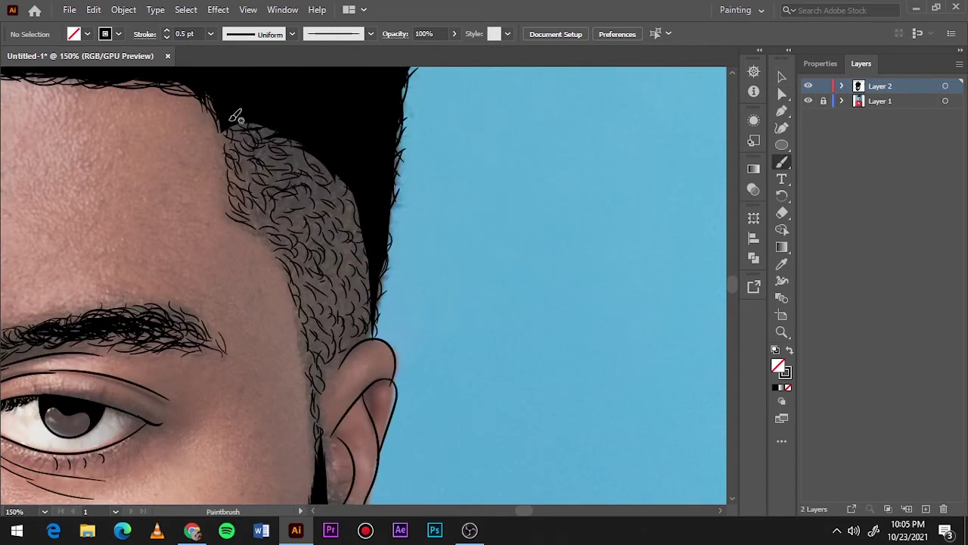
click(808, 100)
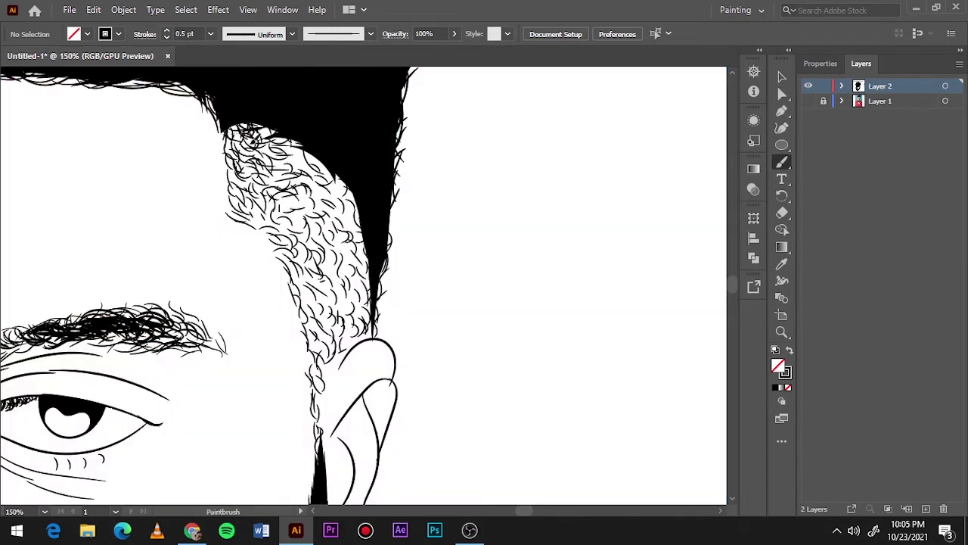
Fill the upper and middle sideburn with denser curls.
drag(249, 140, 333, 189)
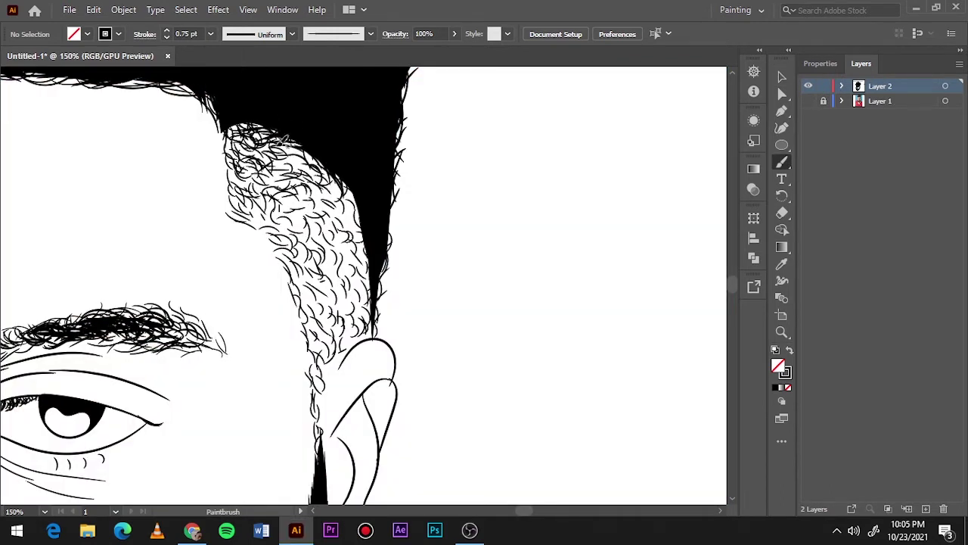
mouse_move(286, 141)
mouse_down()
mouse_move(257, 174)
mouse_move(277, 212)
mouse_up()
mouse_move(295, 178)
mouse_down()
mouse_move(249, 204)
mouse_move(309, 195)
mouse_move(291, 227)
mouse_move(318, 242)
mouse_move(363, 227)
mouse_move(284, 227)
mouse_move(280, 253)
mouse_move(310, 329)
mouse_up()
drag(257, 219, 311, 257)
mouse_move(370, 227)
mouse_down()
mouse_move(352, 283)
mouse_move(333, 261)
mouse_up()
mouse_move(362, 265)
mouse_down()
mouse_move(366, 301)
mouse_move(330, 332)
mouse_up()
Extend and thicken the sideburn curls down toward the ear, then view the whole portrait.
mouse_move(345, 299)
mouse_down()
mouse_move(305, 395)
mouse_move(307, 447)
mouse_up()
drag(310, 287, 300, 318)
drag(333, 241, 277, 280)
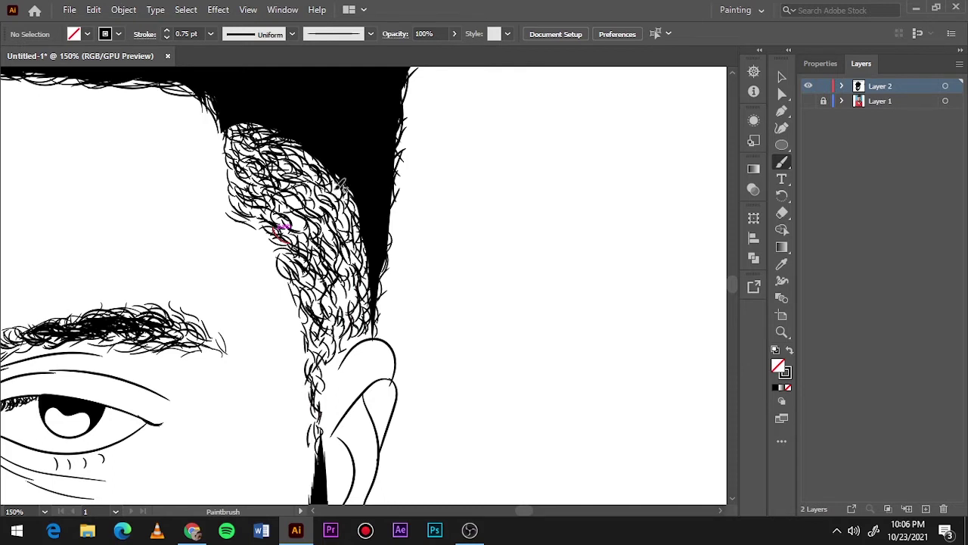
mouse_move(341, 186)
mouse_down()
mouse_move(350, 322)
mouse_move(343, 216)
mouse_move(301, 273)
mouse_move(345, 241)
mouse_up()
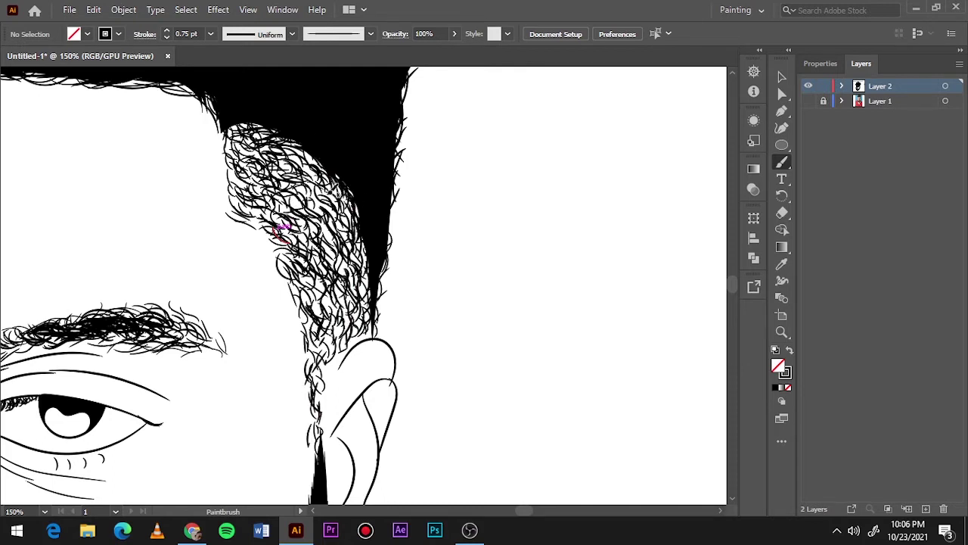
key(ctrl+0)
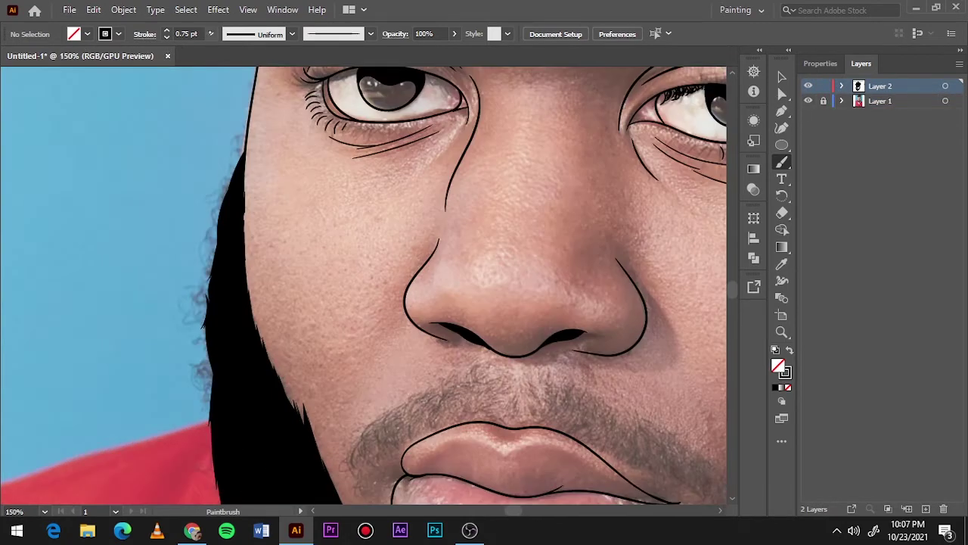
Set the brush stroke weight to 0.75 pt and deselect the black beard shape.
mouse_move(245, 160)
mouse_down()
mouse_move(206, 273)
mouse_move(203, 390)
mouse_up()
click(210, 33)
click(227, 90)
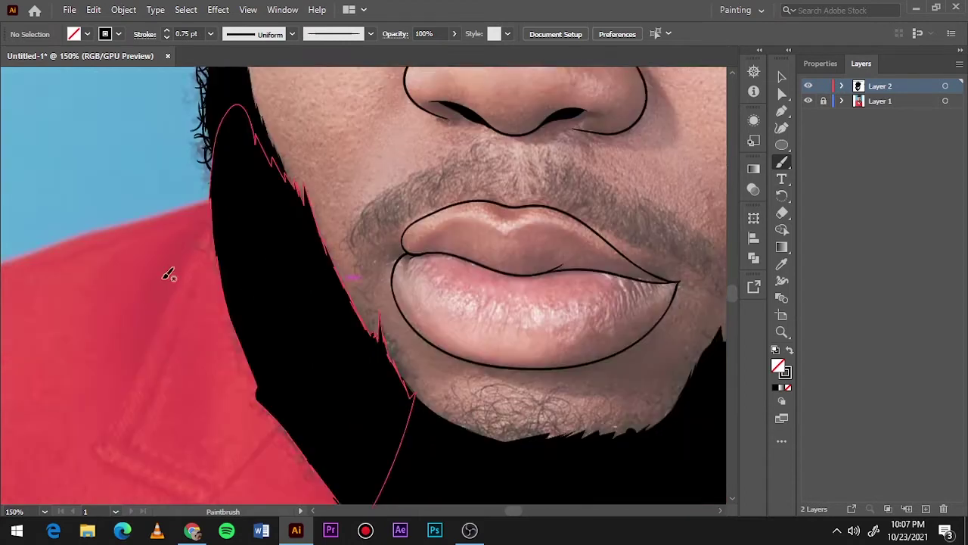
key(ctrl+shift+a)
Paint curly strands down the beard's left edge.
mouse_move(219, 198)
mouse_down()
mouse_move(223, 281)
mouse_move(249, 375)
mouse_up()
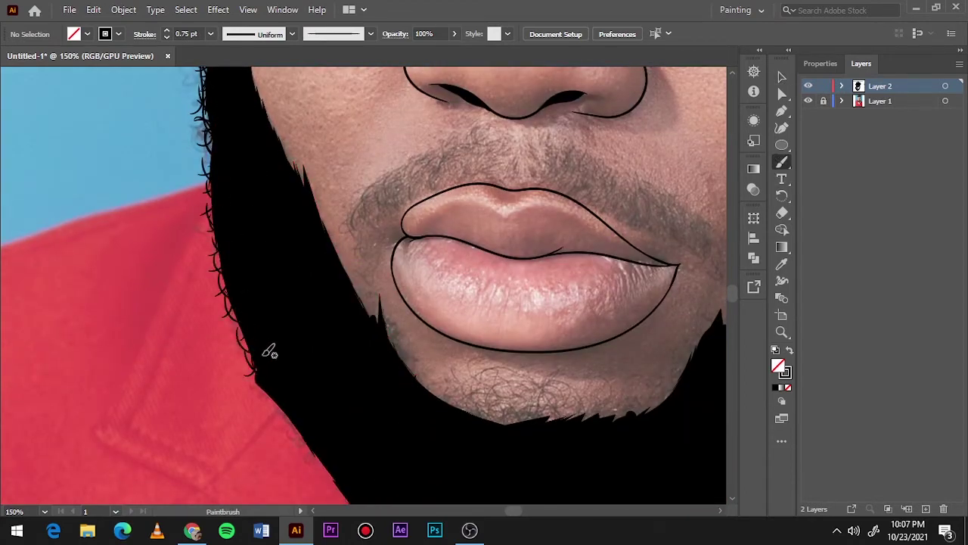
mouse_move(239, 302)
mouse_down()
mouse_move(253, 325)
mouse_move(209, 136)
mouse_up()
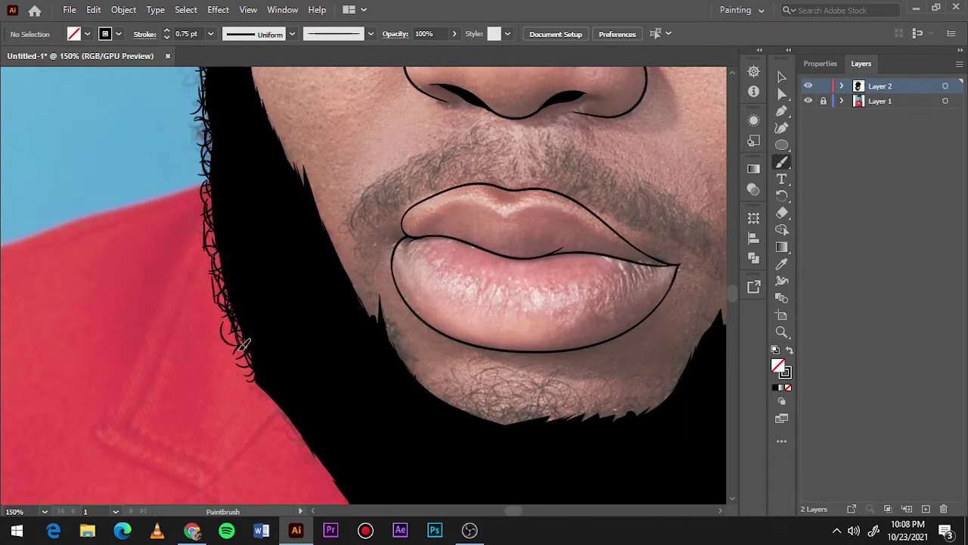
drag(243, 341, 281, 399)
key(ctrl+0)
scroll(440, 319, up, 4)
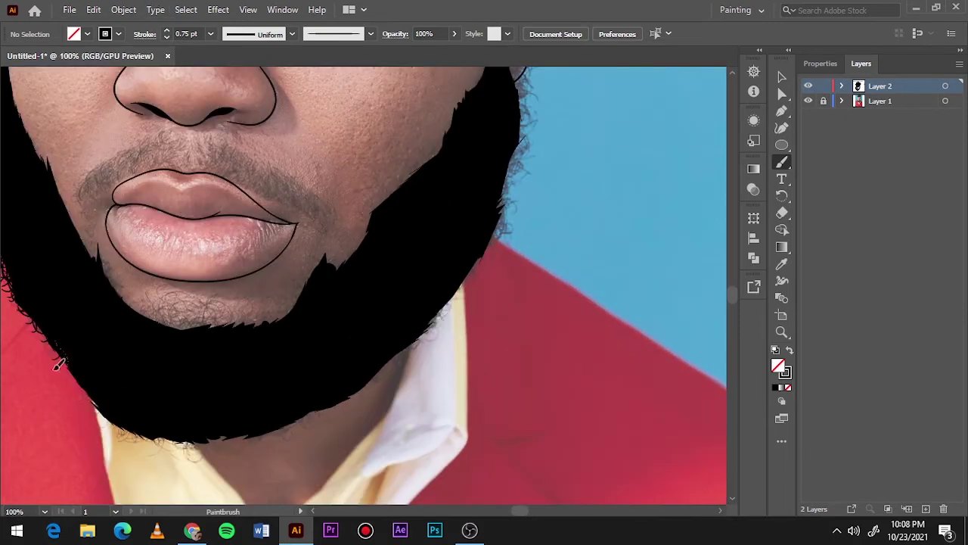
Paint curls along the beard's lower edge, right edge and up below the ear.
mouse_move(113, 408)
mouse_down()
mouse_move(227, 443)
mouse_move(234, 429)
mouse_move(287, 414)
mouse_up()
drag(437, 313, 321, 402)
drag(425, 336, 345, 404)
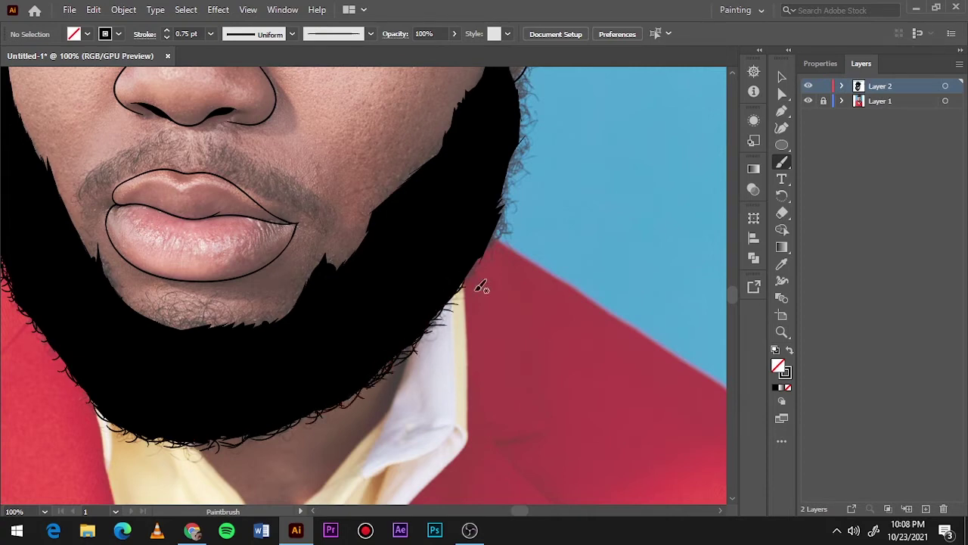
drag(517, 153, 454, 282)
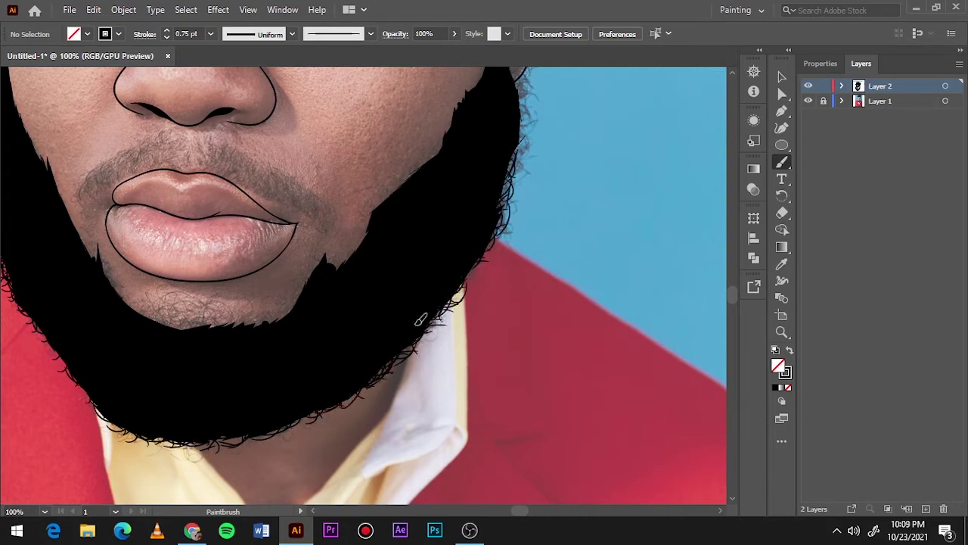
scroll(366, 336, up, 5)
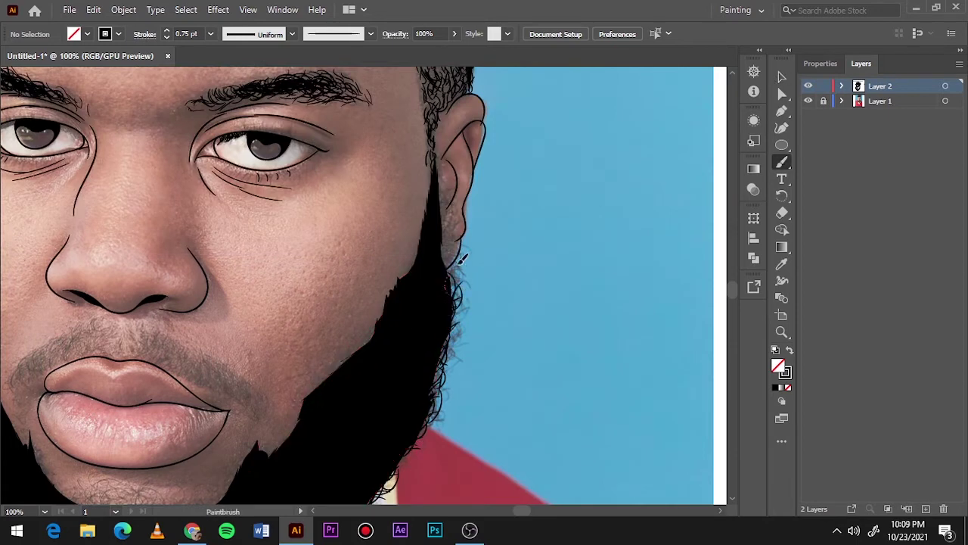
mouse_move(453, 182)
mouse_down()
mouse_move(458, 327)
mouse_move(446, 374)
mouse_up()
Hide the reference photo, set the brush to 1 pt, and bring the face and beard into view.
key(ctrl+0)
click(807, 101)
click(210, 34)
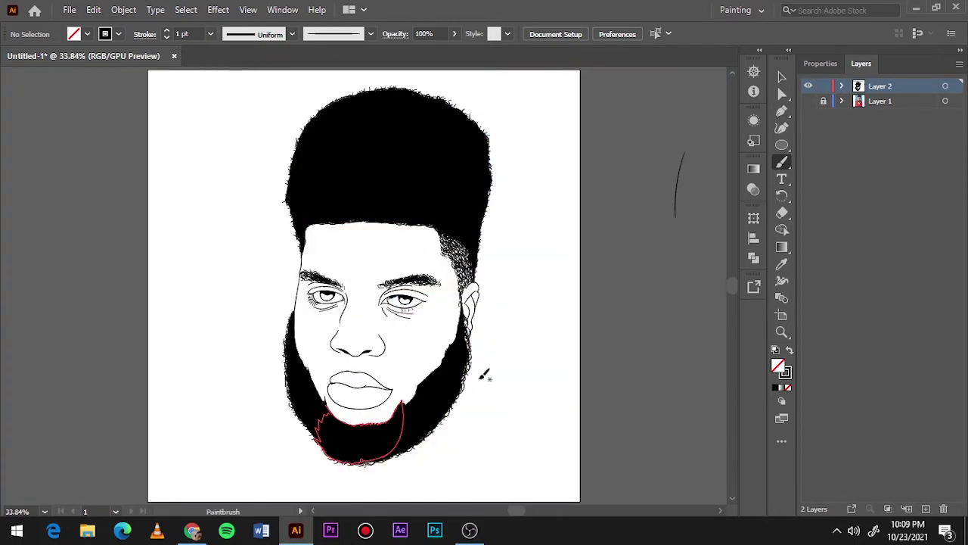
scroll(484, 375, up, 2)
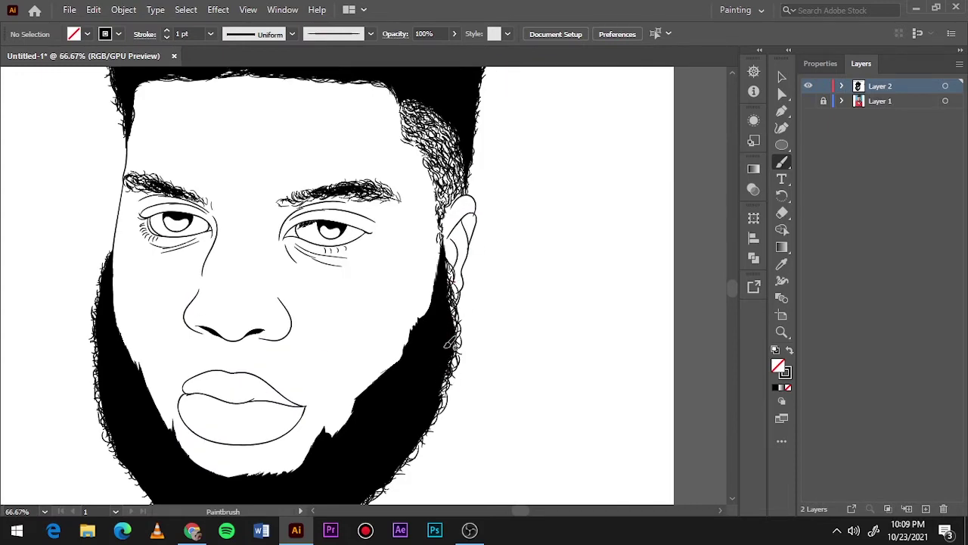
drag(452, 284, 570, 163)
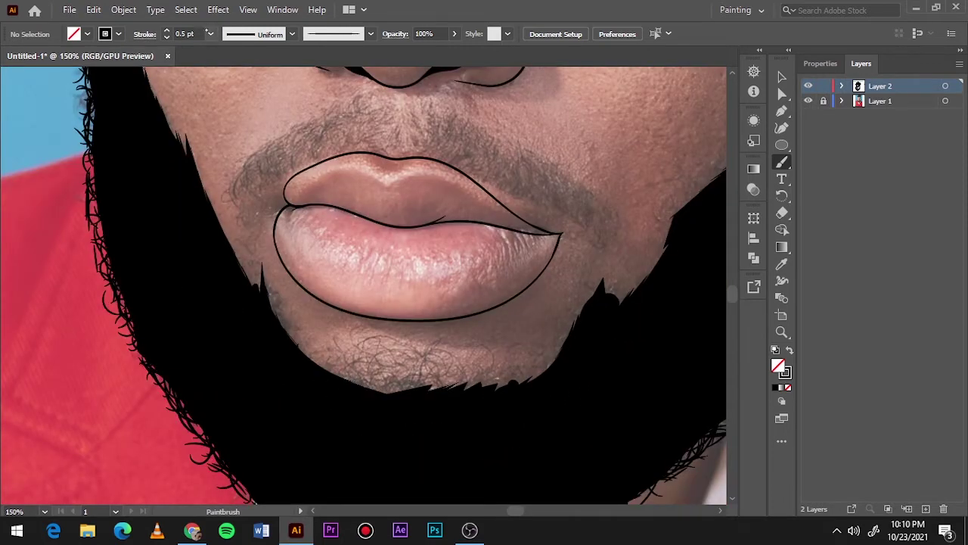
Paint dense curls along the beard's top edge below the lip and up beside the mouth.
mouse_move(302, 375)
mouse_down()
mouse_move(438, 382)
mouse_move(514, 375)
mouse_move(556, 355)
mouse_up()
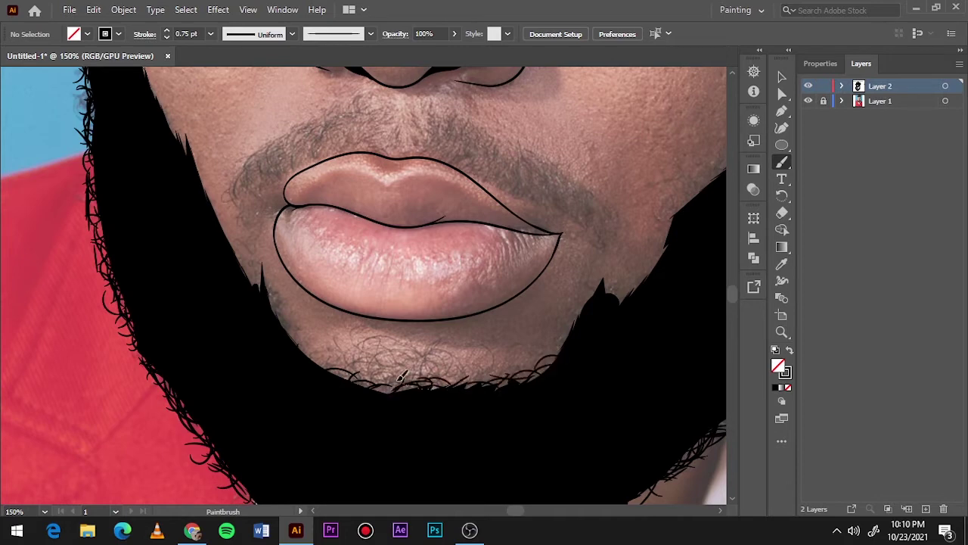
drag(378, 378, 427, 385)
drag(333, 367, 428, 390)
drag(352, 349, 412, 372)
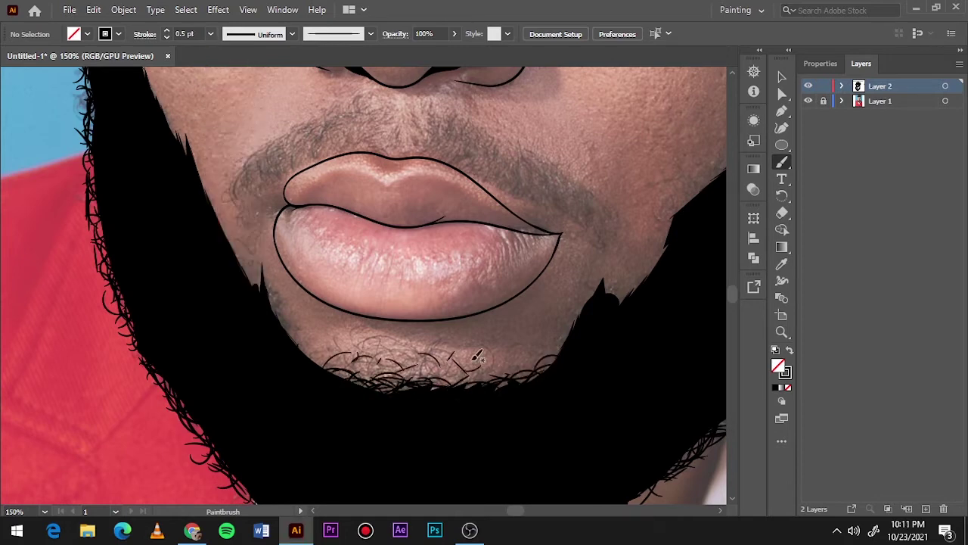
mouse_move(473, 352)
mouse_down()
mouse_move(394, 363)
mouse_move(458, 370)
mouse_up()
drag(375, 348, 488, 374)
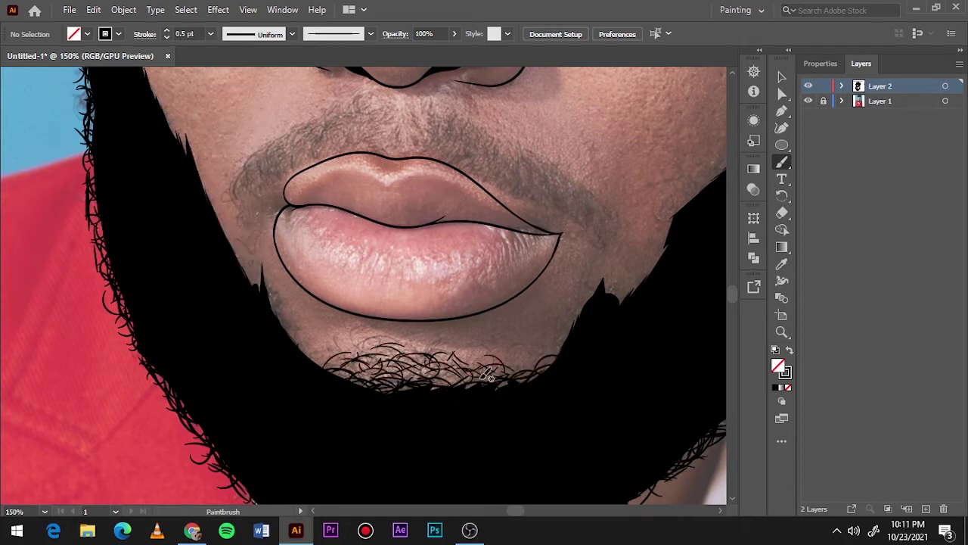
drag(575, 324, 670, 240)
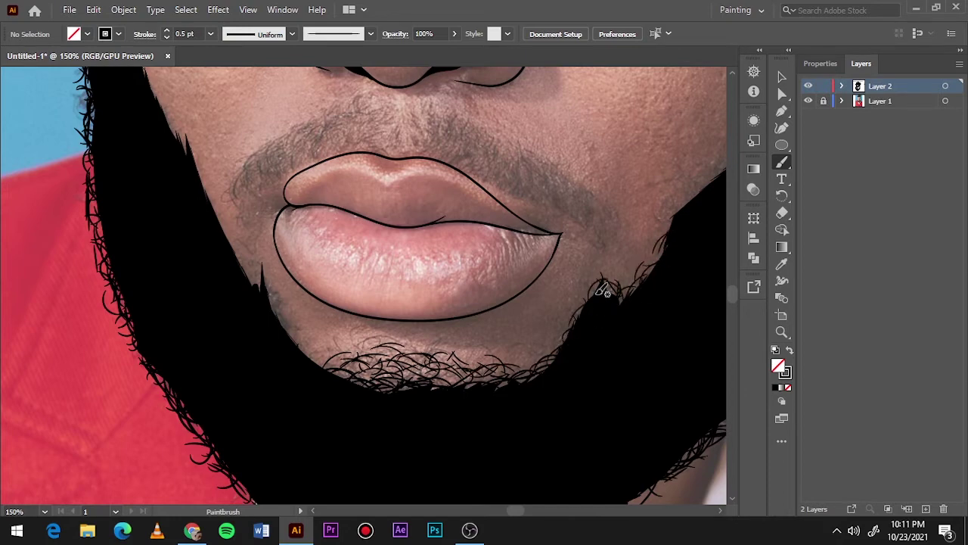
drag(325, 363, 238, 245)
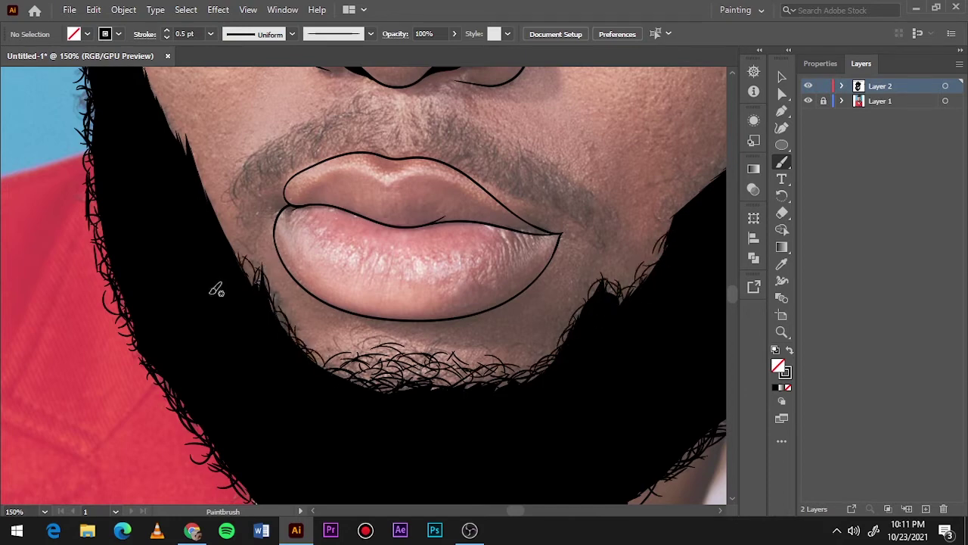
Paint 0.75 pt curls along the lower beard edge, then a 0.5 pt edge on the left cheek.
click(210, 34)
click(227, 90)
drag(484, 382, 366, 391)
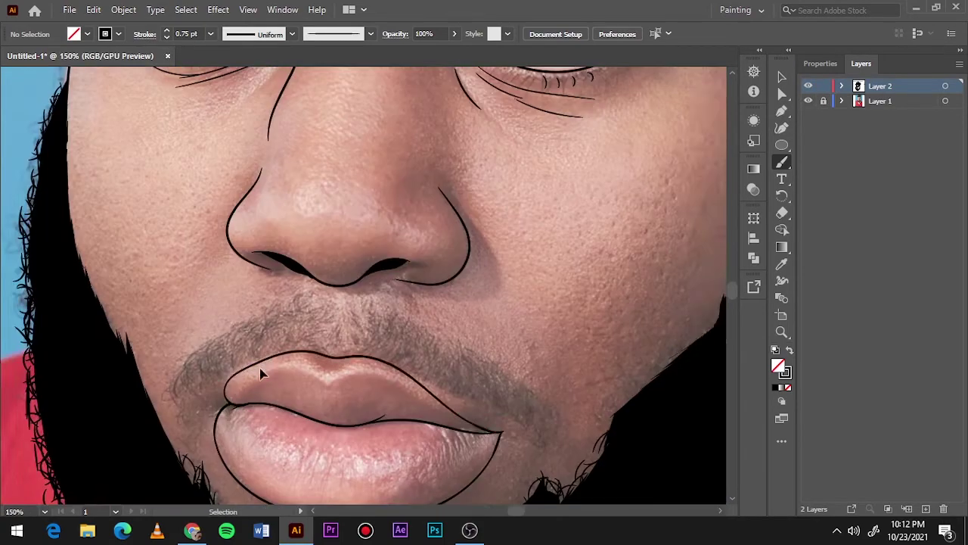
click(210, 34)
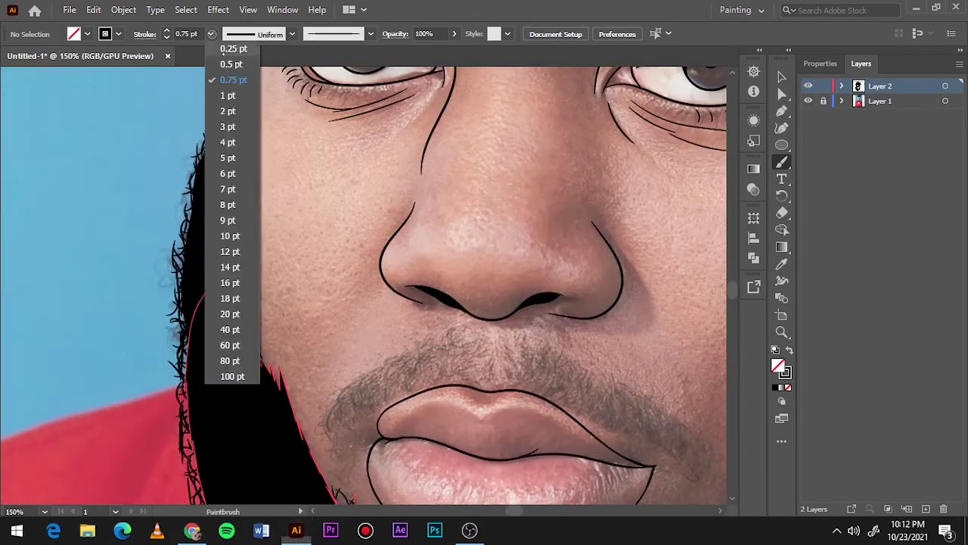
click(229, 64)
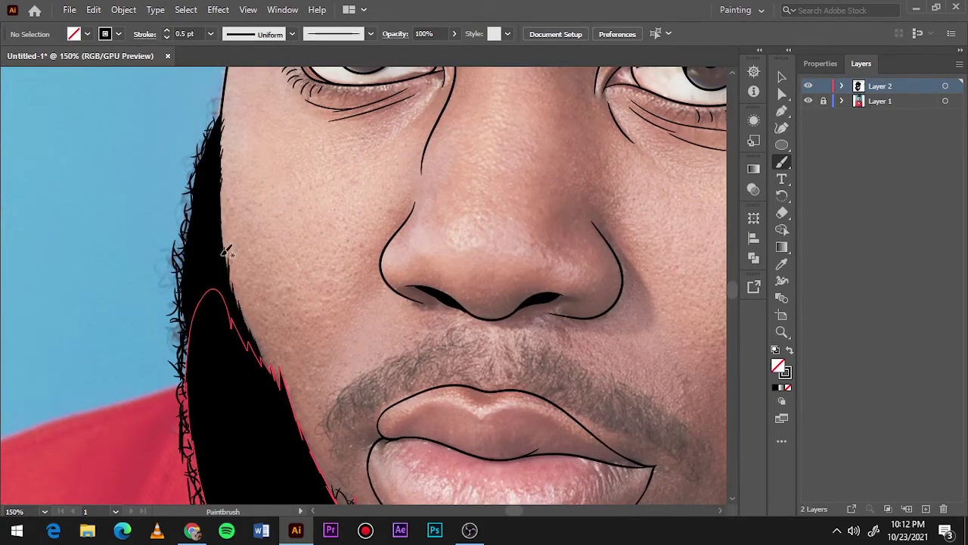
drag(349, 501, 346, 502)
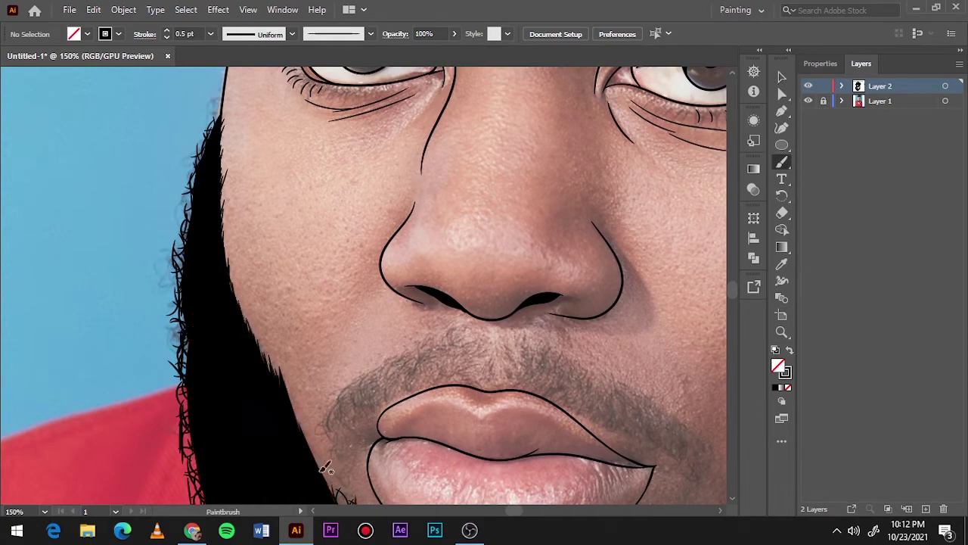
scroll(325, 469, left, 5)
scroll(363, 447, down, 2)
Paint short curly hairs above and left of the upper lip.
drag(265, 333, 272, 355)
drag(298, 281, 313, 268)
drag(277, 298, 266, 340)
mouse_move(303, 299)
mouse_down()
mouse_move(310, 272)
mouse_move(305, 285)
mouse_up()
drag(261, 318, 249, 344)
drag(332, 285, 301, 303)
mouse_move(374, 243)
mouse_down()
mouse_move(311, 289)
mouse_move(274, 290)
mouse_up()
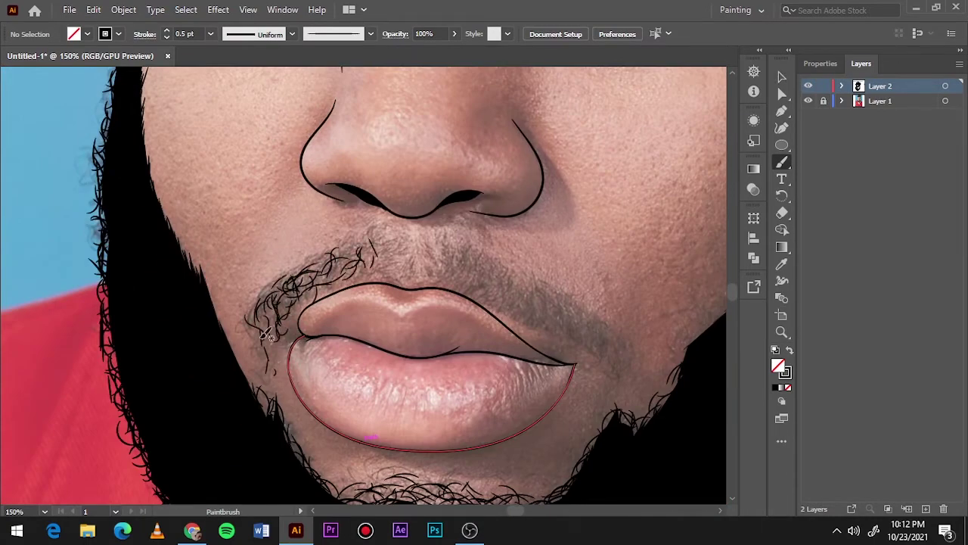
Add mustache curls right of and above the upper lip centre, raising the brush to 0.5 pt.
mouse_move(623, 376)
mouse_down()
mouse_move(602, 333)
mouse_move(563, 302)
mouse_move(484, 276)
mouse_move(473, 249)
mouse_up()
mouse_move(522, 299)
mouse_down()
mouse_move(447, 250)
mouse_move(450, 231)
mouse_up()
drag(428, 231, 434, 267)
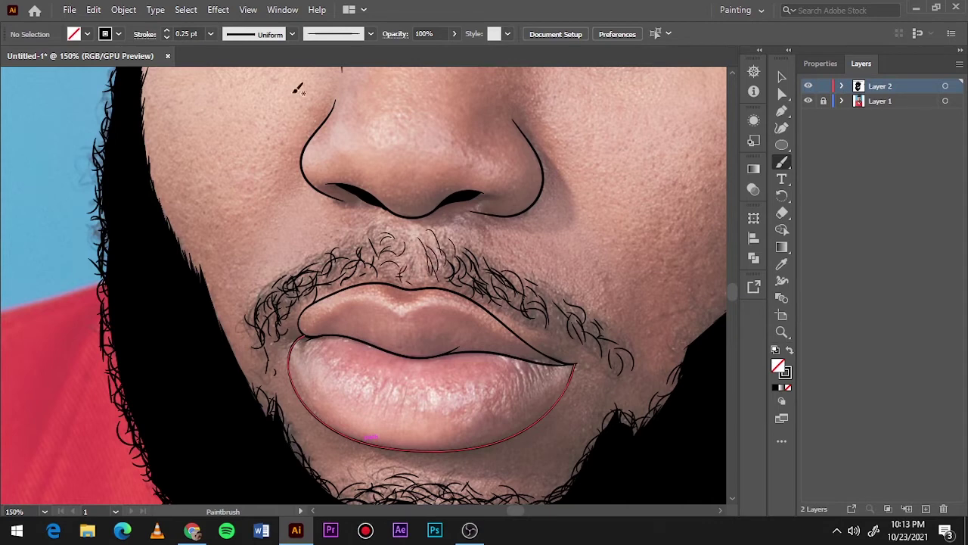
key(bracketright)
drag(351, 258, 312, 282)
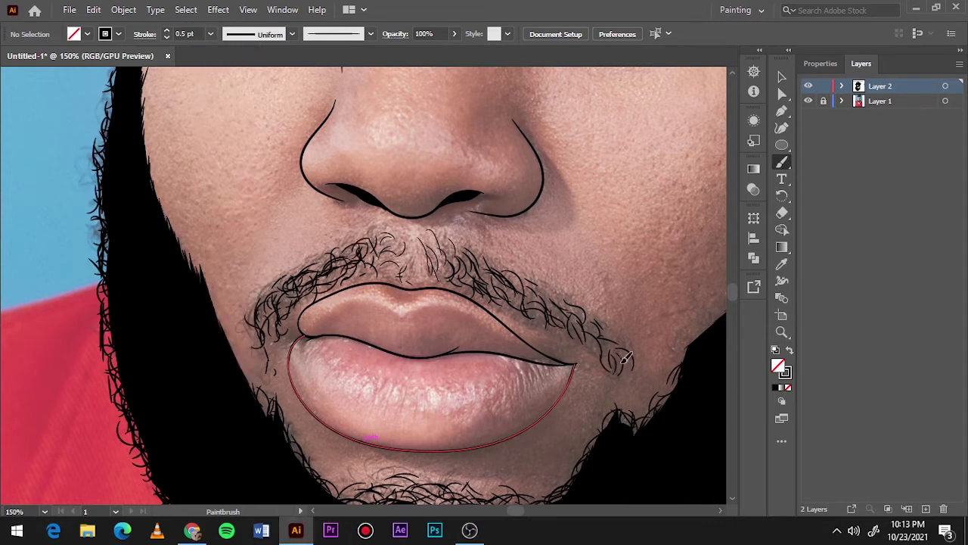
drag(625, 357, 510, 274)
At 0.75 pt, thicken the mustache curls and fill the right mustache, plus a tiny chin stroke.
key(bracketright)
mouse_move(299, 329)
mouse_down()
mouse_move(280, 290)
mouse_move(332, 263)
mouse_move(315, 280)
mouse_up()
drag(546, 317, 484, 265)
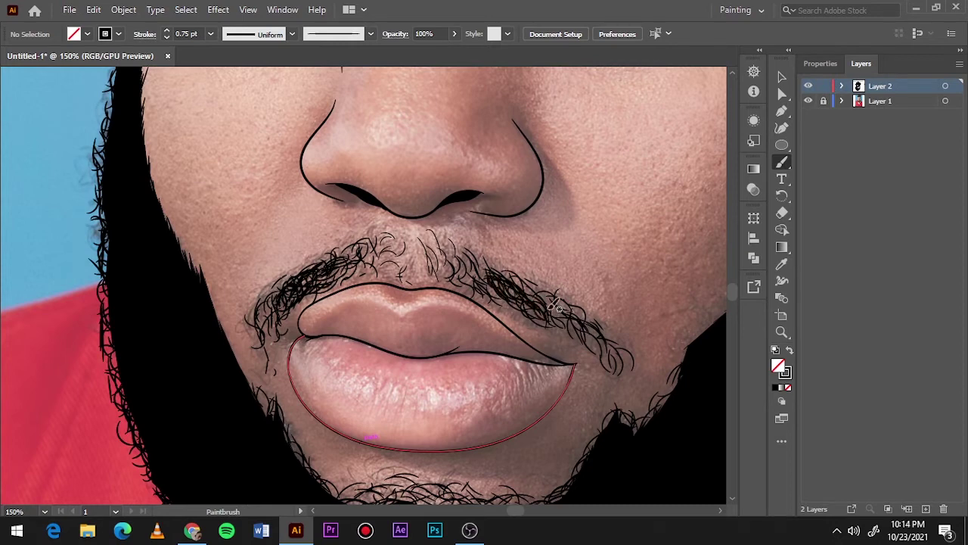
drag(578, 334, 478, 263)
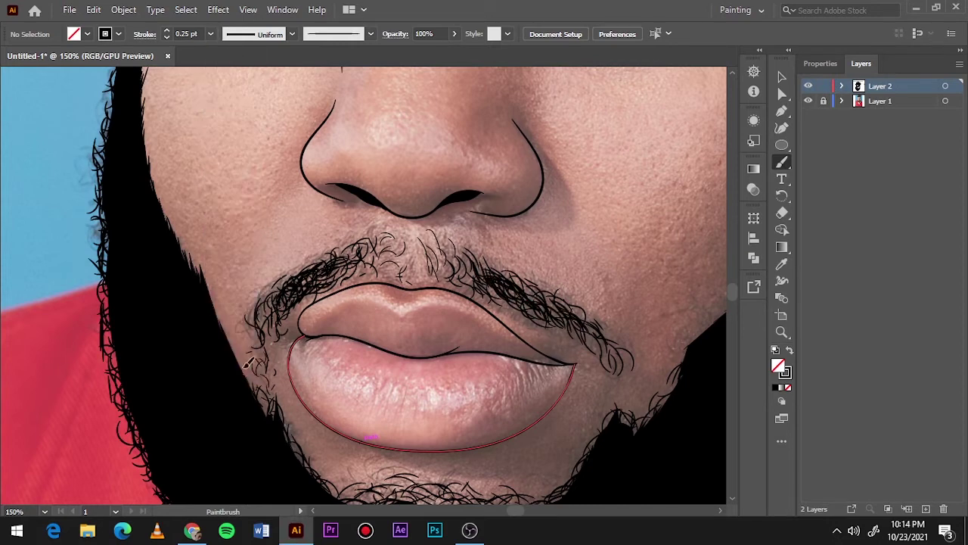
drag(628, 382, 632, 390)
Toggle the reference photo to check the portrait and add one stroke along the right beard edge.
key(ctrl+0)
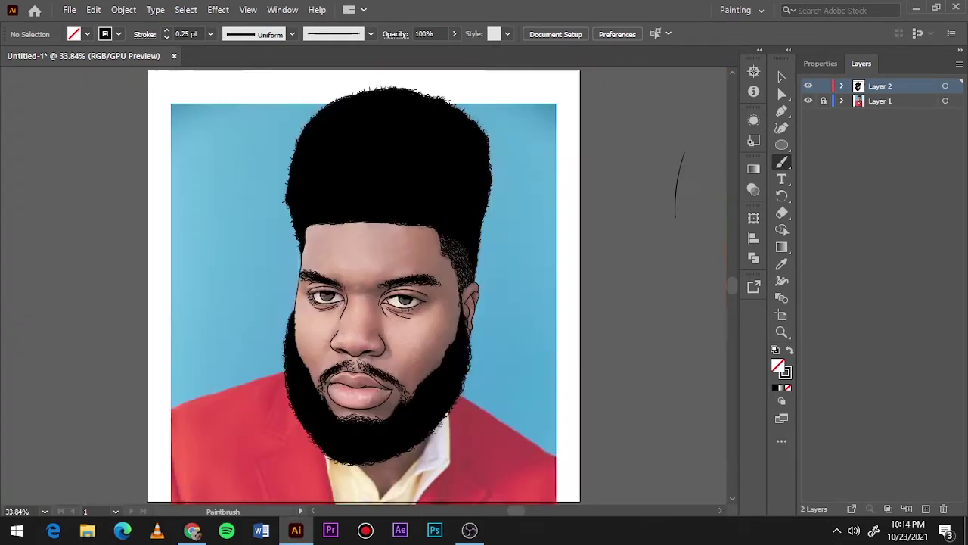
click(808, 101)
key(v)
scroll(601, 342, up, 1)
scroll(491, 369, up, 1)
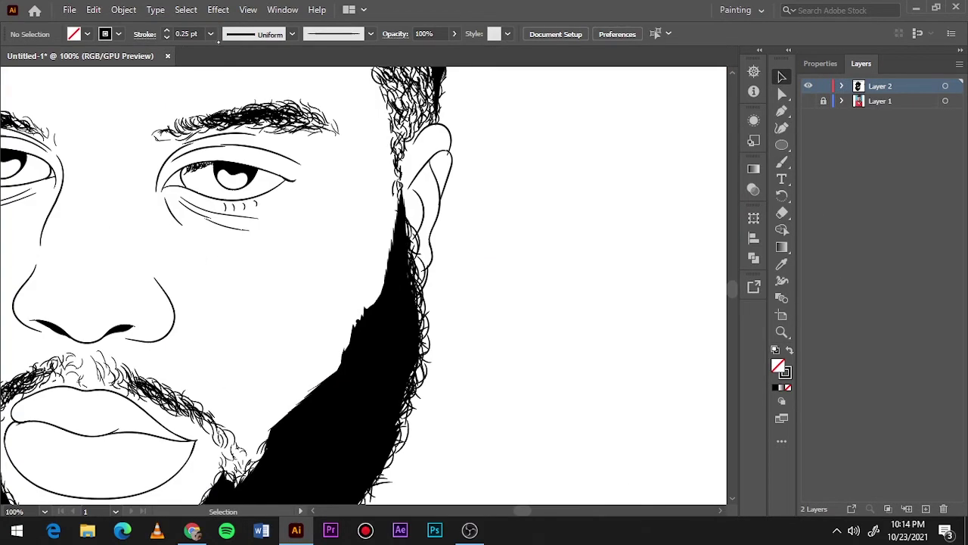
key(b)
click(807, 101)
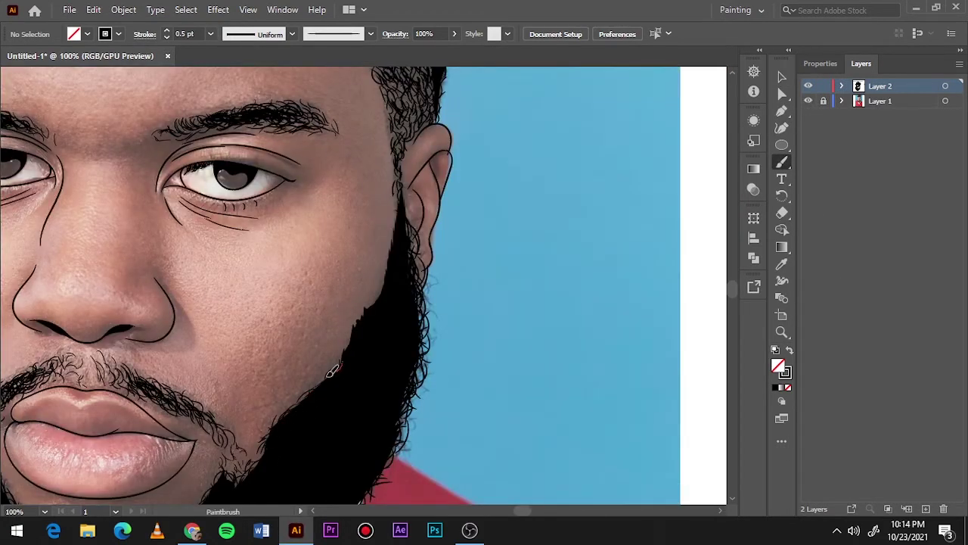
drag(384, 288, 387, 268)
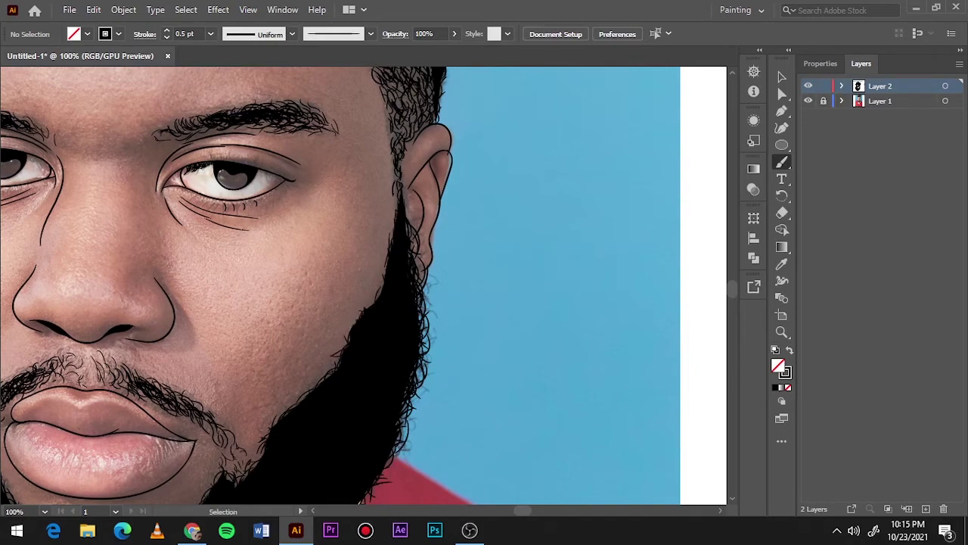
Hide the reference photo, select all line art and merge it with a Pathfinder operation.
key(ctrl+0)
click(808, 100)
key(v)
key(ctrl+a)
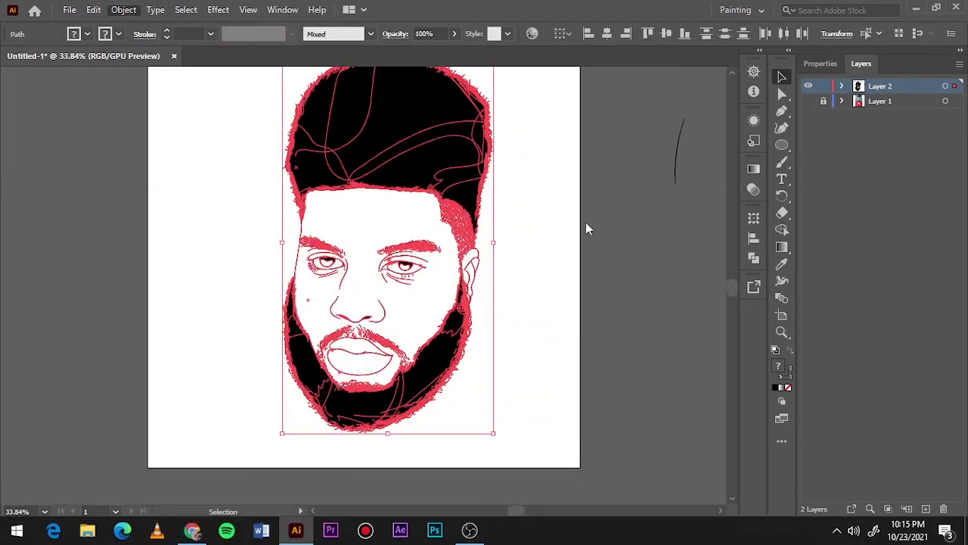
click(820, 62)
click(935, 400)
click(856, 489)
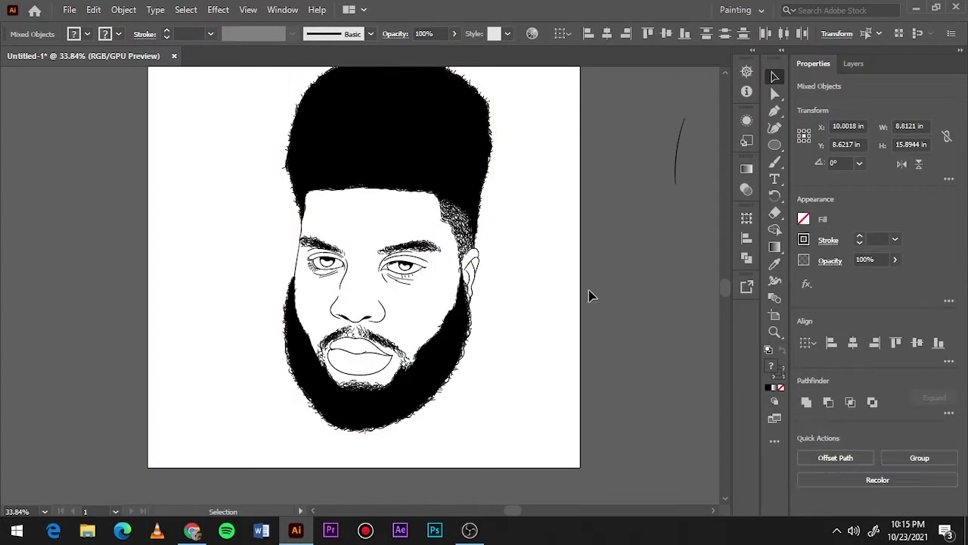
click(589, 289)
click(860, 64)
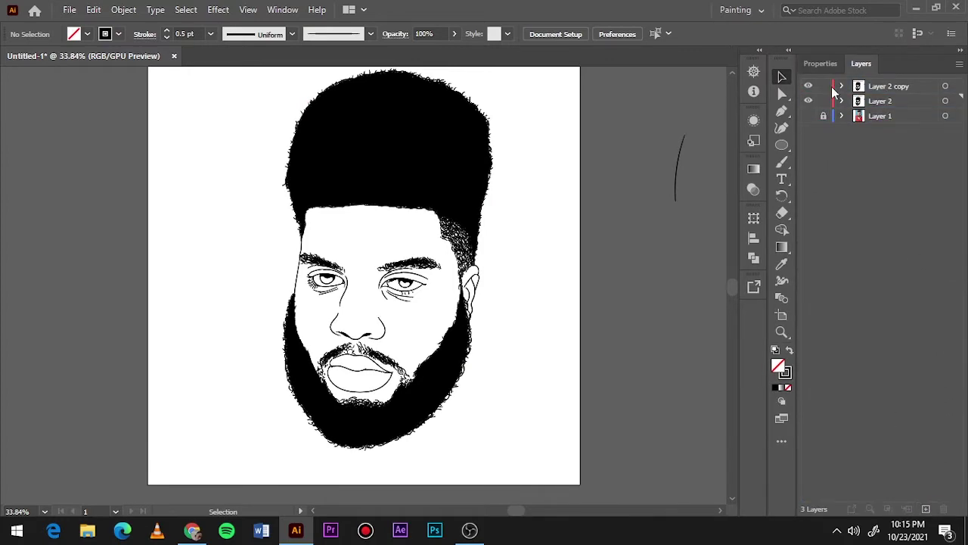
Hide the reference photo, lock Layer 2 copy and target Layer 2.
click(808, 116)
drag(781, 145, 853, 144)
click(824, 86)
click(880, 100)
Draw a rectangle filled with orange #EF8854 covering the whole portrait.
double_click(777, 366)
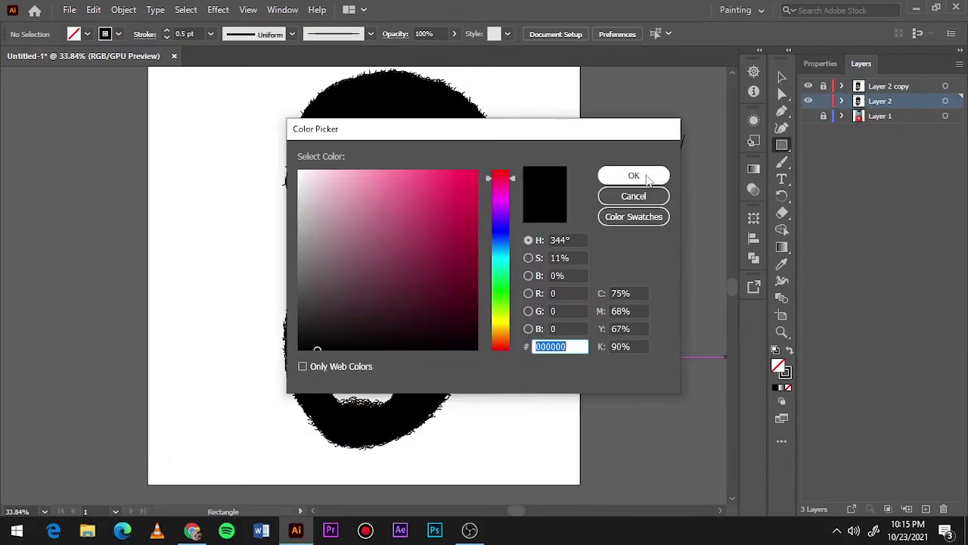
click(634, 176)
double_click(777, 366)
click(501, 338)
click(409, 165)
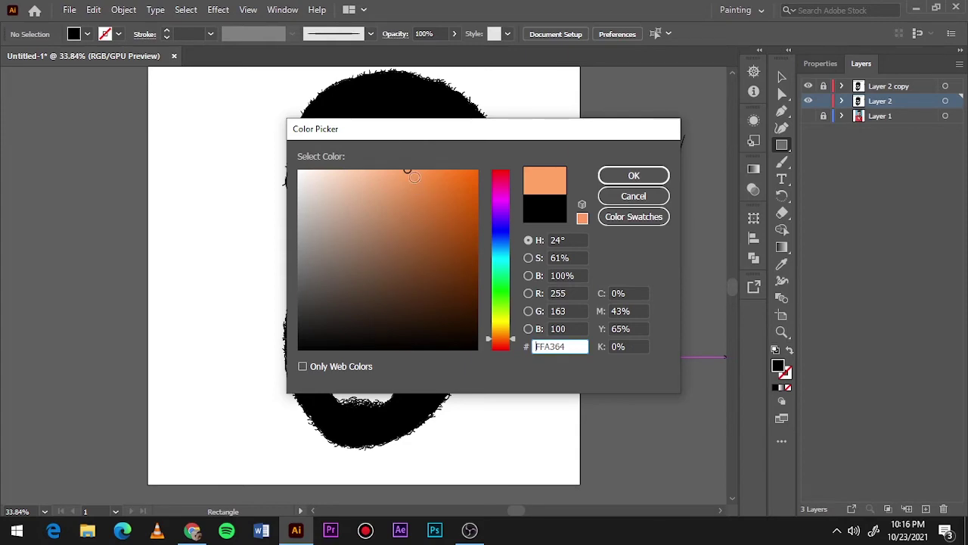
click(415, 180)
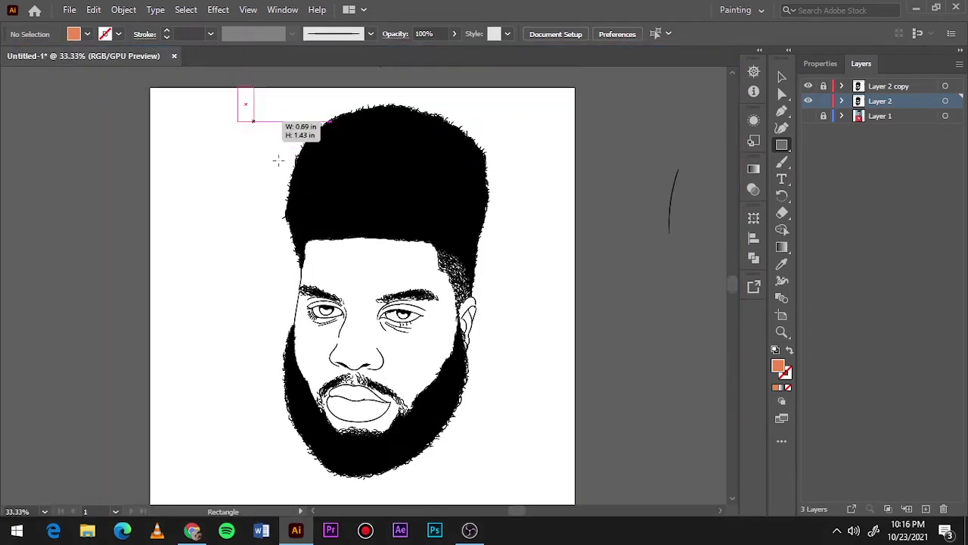
drag(235, 73, 534, 467)
double_click(777, 367)
click(411, 194)
click(634, 176)
Send the orange rectangle to the back, behind the black line art.
right_click(548, 190)
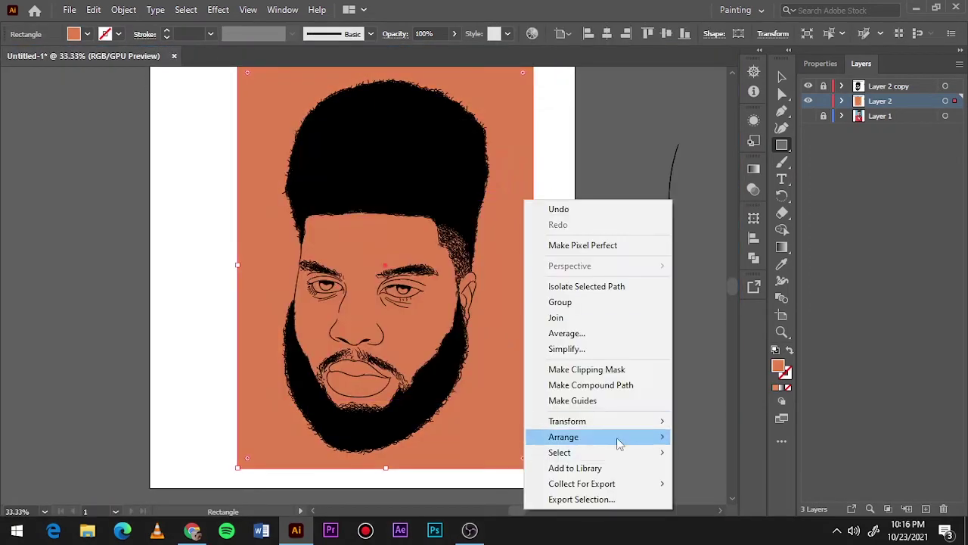
key(Escape)
key(v)
key(ctrl+minus)
click(346, 126)
key(ctrl+a)
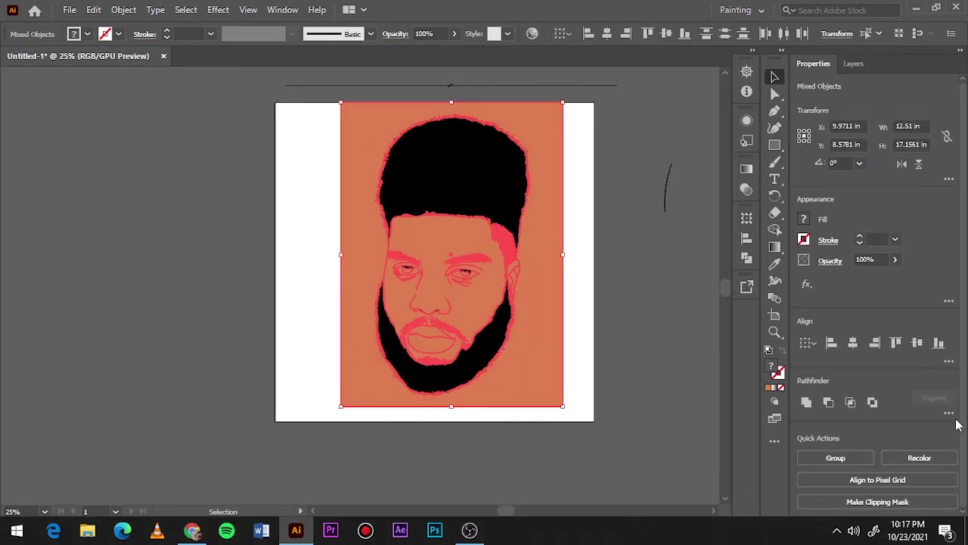
click(658, 344)
click(560, 364)
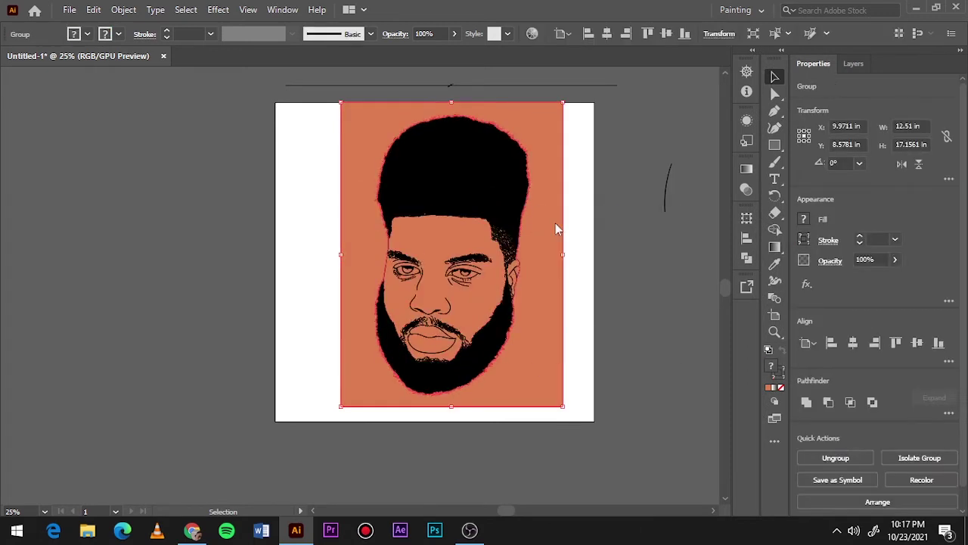
key(ctrl+shift+bracketleft)
Enter the group's isolation mode and lock all the line-art sublayers.
double_click(557, 226)
click(854, 64)
drag(824, 122, 829, 428)
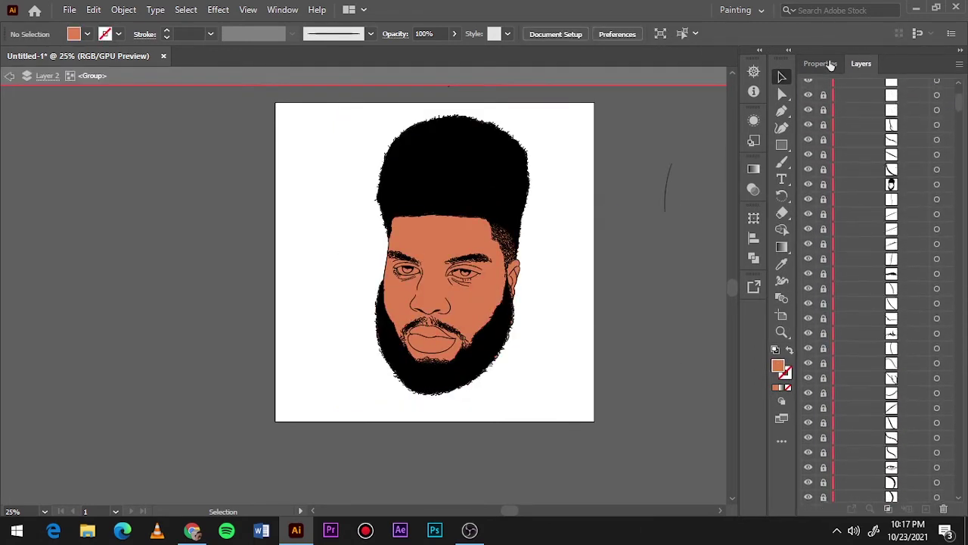
drag(823, 334, 824, 409)
scroll(845, 92, up, 10)
scroll(495, 326, up, 3)
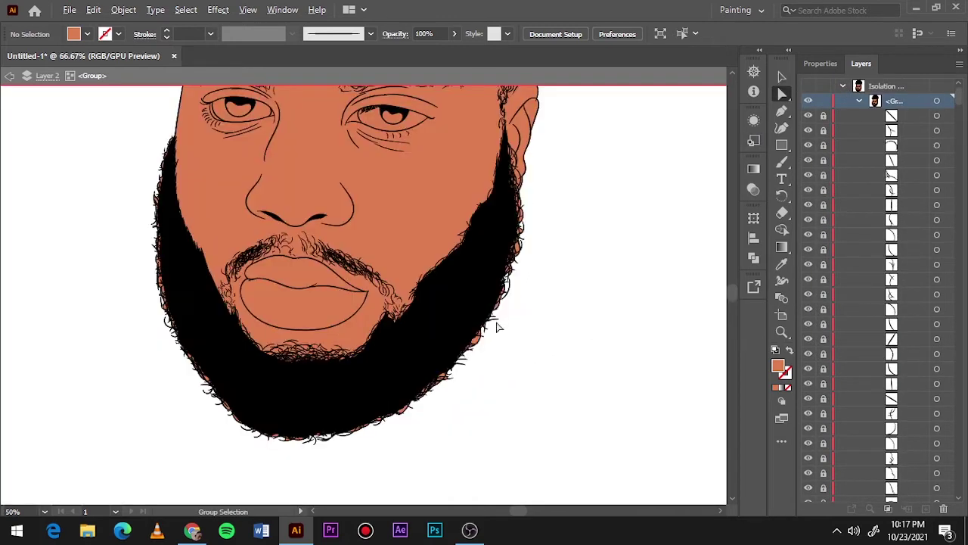
Select beard, cheek and hair shapes around the face, then clear the selection.
drag(491, 352, 374, 431)
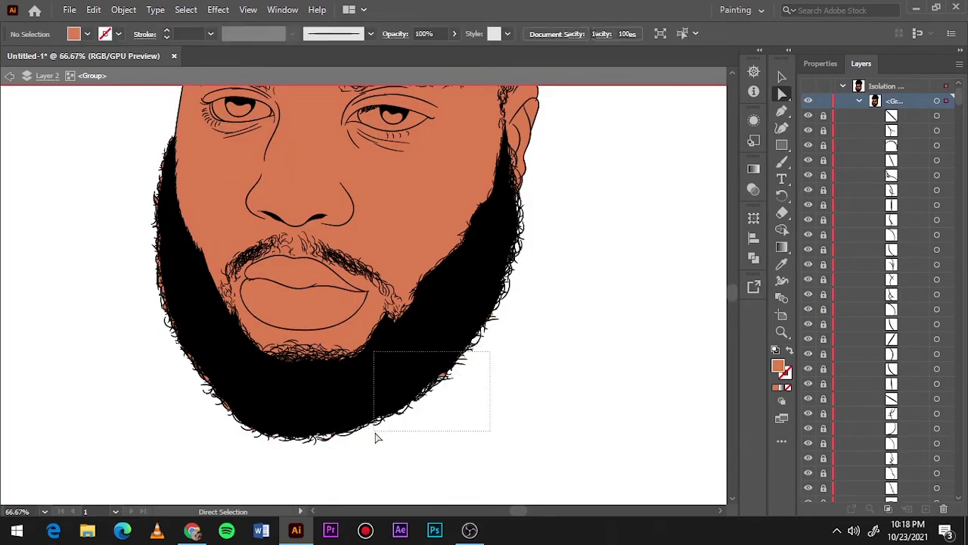
drag(196, 287, 166, 383)
drag(116, 184, 168, 316)
scroll(158, 147, up, 5)
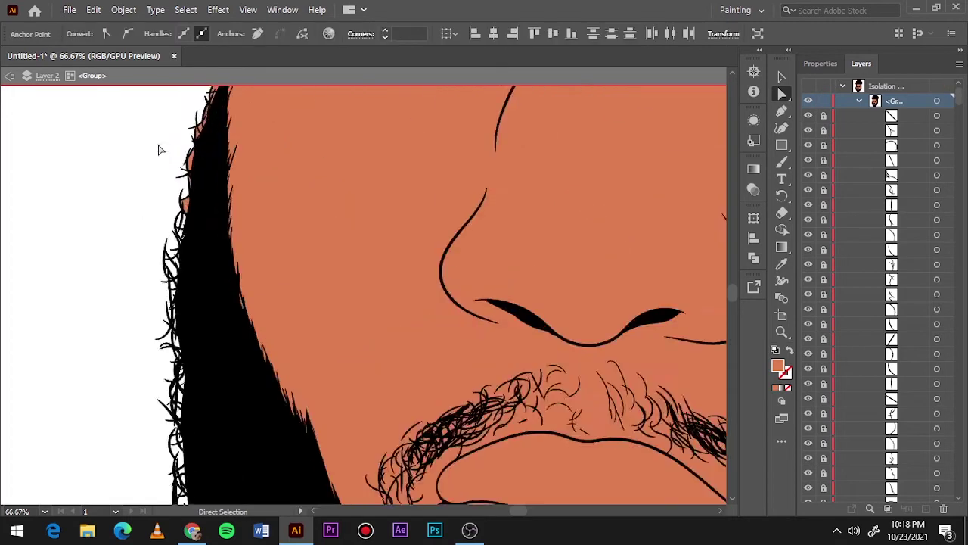
scroll(245, 302, left, 2)
scroll(244, 177, up, 2)
scroll(250, 184, down, 4)
scroll(250, 184, down, 4)
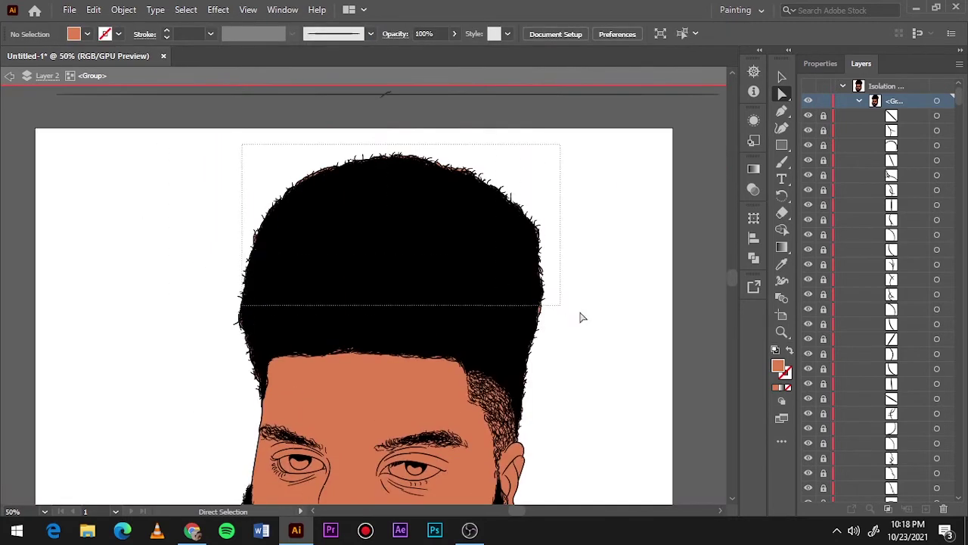
mouse_move(237, 141)
mouse_down()
mouse_move(580, 318)
mouse_move(519, 374)
mouse_up()
click(382, 388)
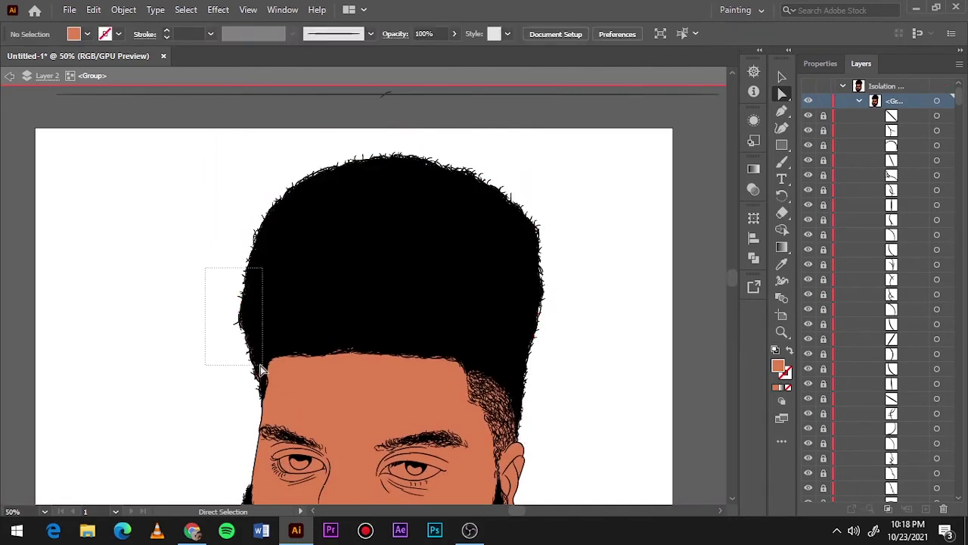
Clear the left-hairline strokes and select the left eye outline.
scroll(227, 372, up, 5)
drag(257, 206, 321, 360)
key(Delete)
scroll(328, 474, down, 5)
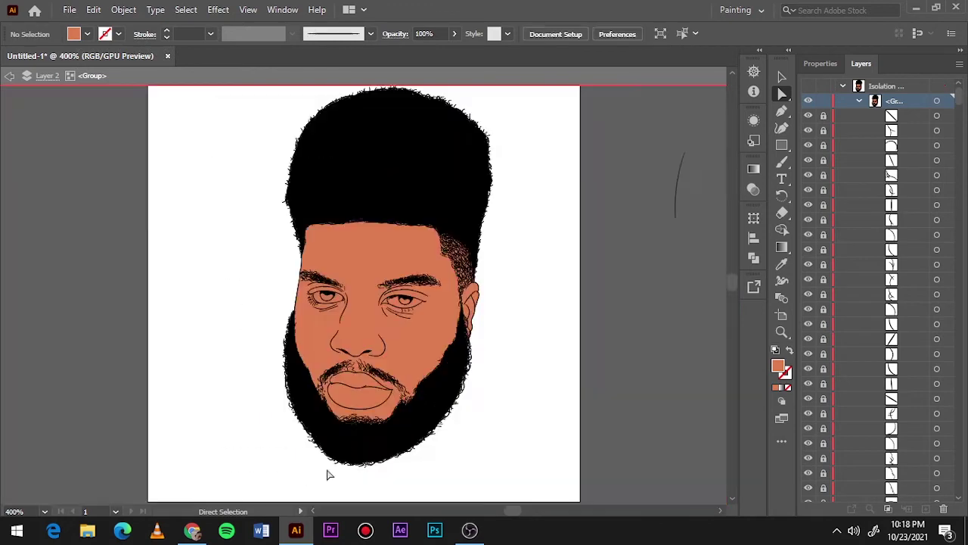
key(v)
scroll(585, 315, up, 5)
click(400, 344)
Fill both eye outlines white and pencil a dark-red shape in the inner eye corner.
shift+click(158, 317)
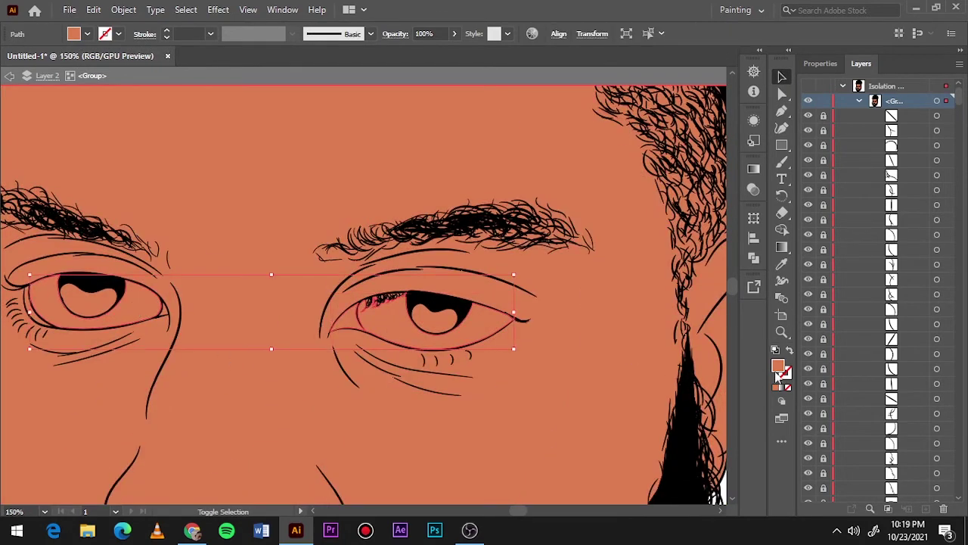
double_click(779, 369)
key(Return)
scroll(217, 320, up, 5)
click(164, 308)
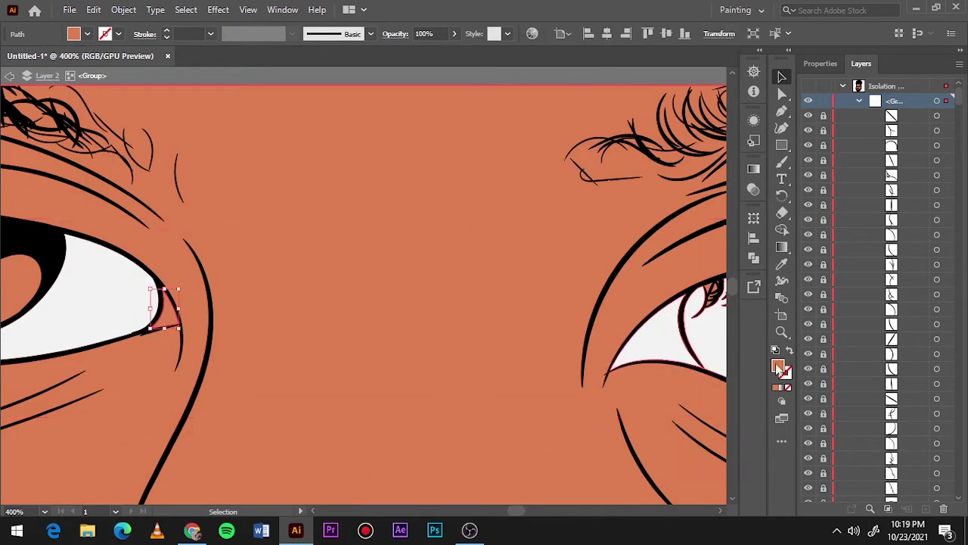
double_click(779, 368)
key(Return)
click(781, 161)
scroll(574, 248, up, 5)
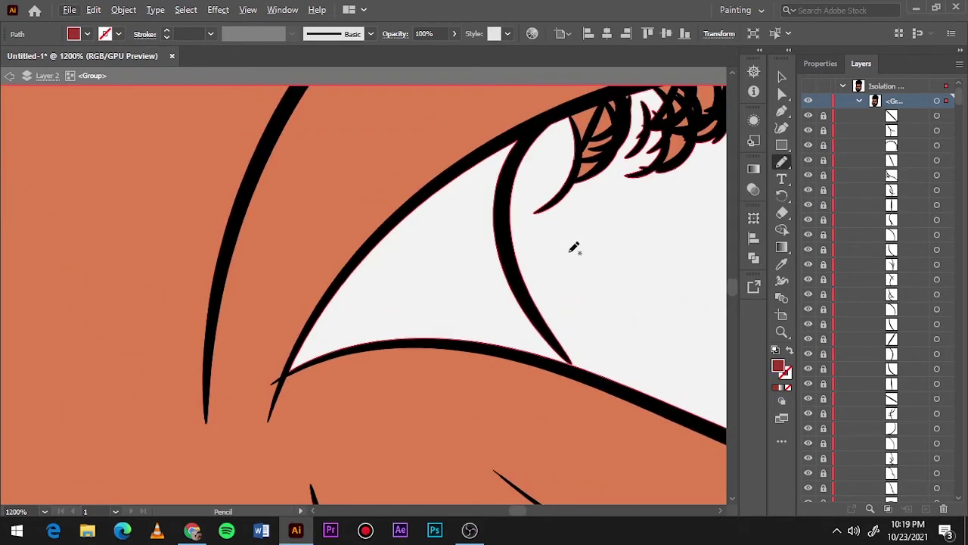
drag(537, 306, 522, 140)
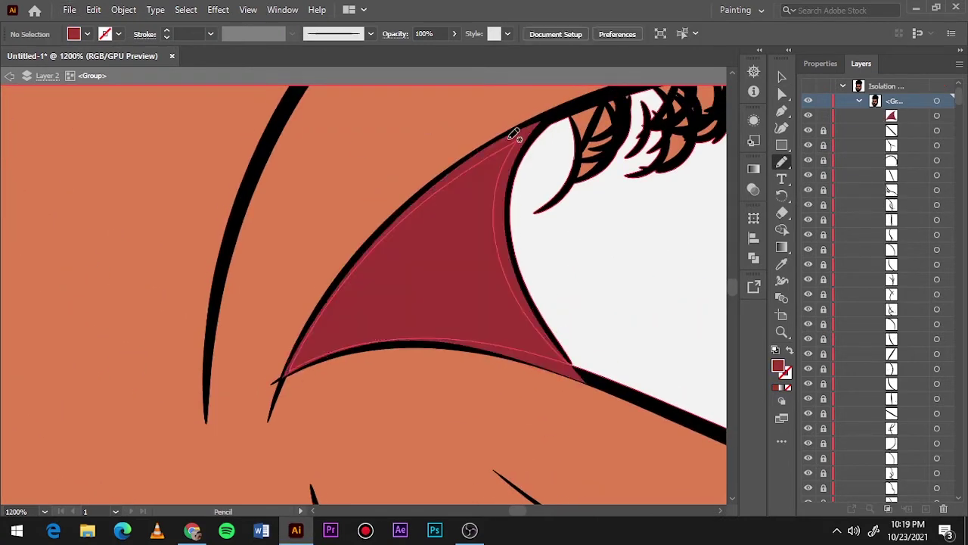
scroll(515, 227, up, 3)
Turn the fill between the eyelashes white.
key(v)
scroll(467, 259, up, 3)
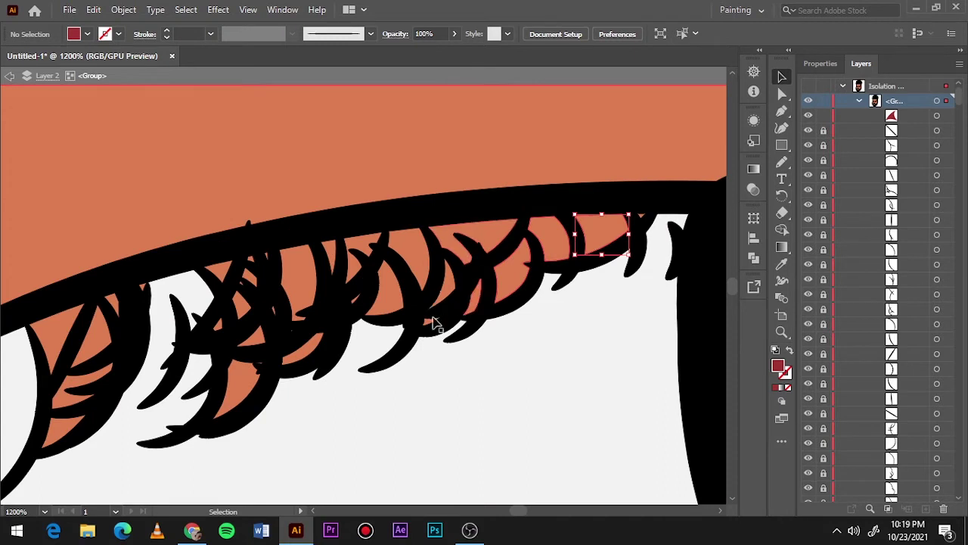
click(367, 266)
scroll(367, 266, up, 2)
scroll(306, 268, down, 3)
click(431, 162)
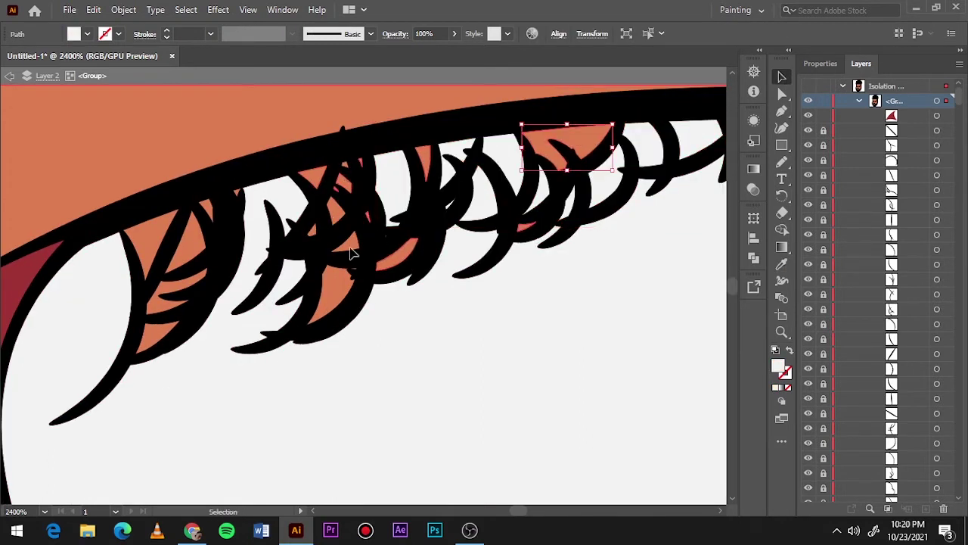
click(457, 342)
scroll(458, 341, down, 3)
key(ctrl+0)
Colour the left eye's iris dark brown.
scroll(399, 304, up, 2)
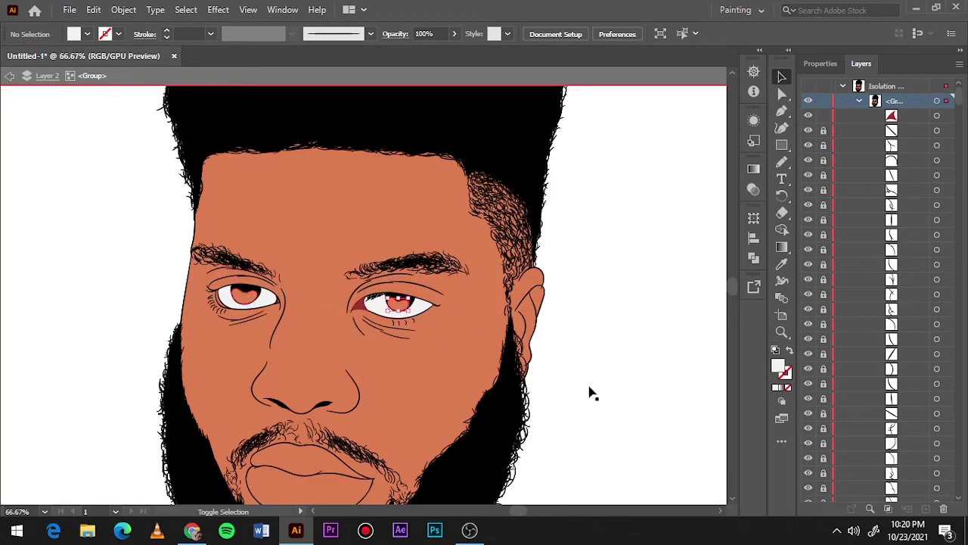
click(238, 297)
double_click(778, 366)
drag(441, 302, 434, 303)
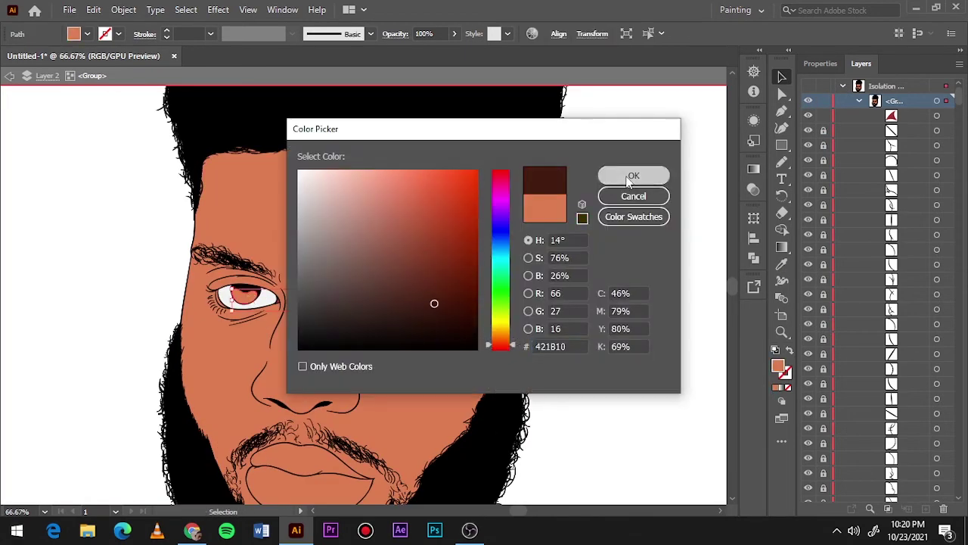
click(633, 176)
Fill the lower lip pinkish-orange and the upper lip a darker red.
scroll(627, 180, down, 3)
click(250, 333)
double_click(778, 366)
click(406, 189)
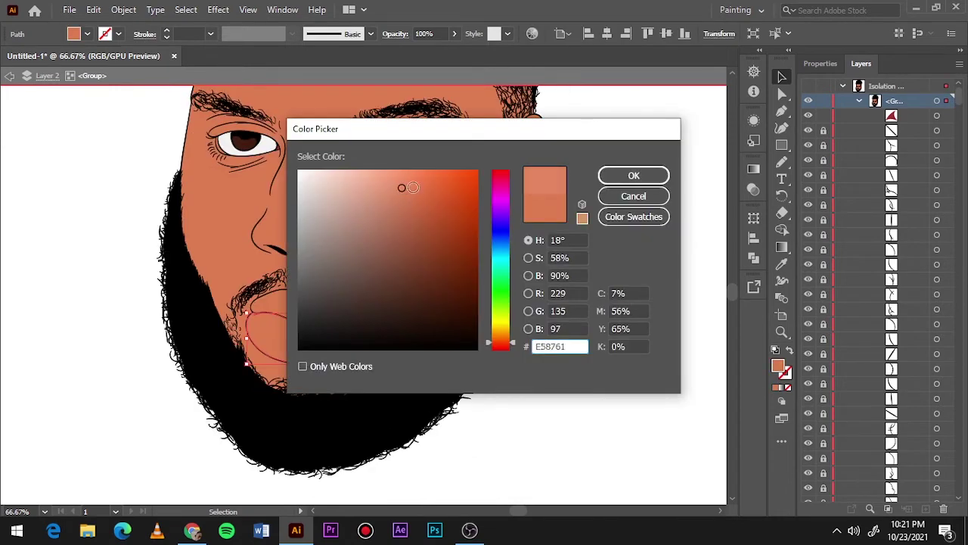
drag(512, 344, 514, 347)
click(634, 175)
click(331, 318)
double_click(778, 366)
click(424, 230)
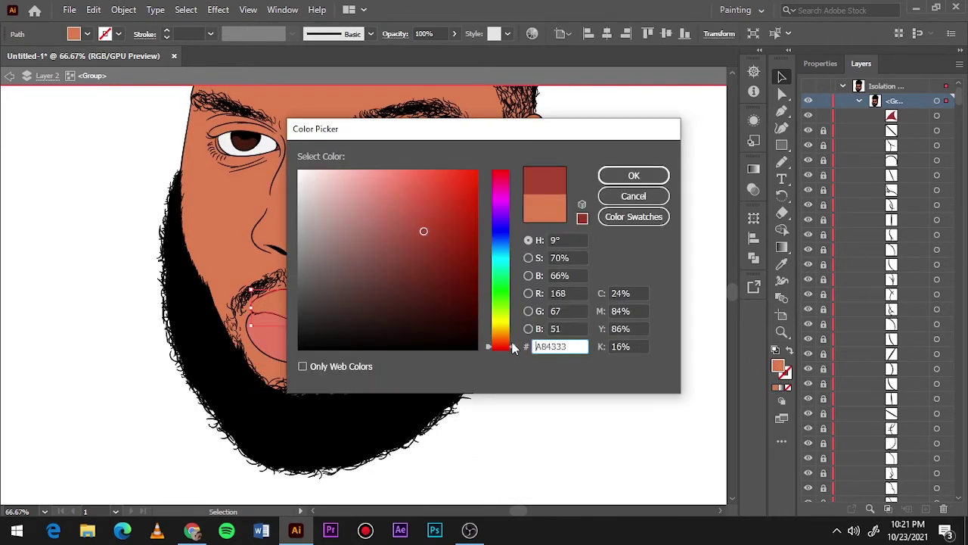
click(633, 175)
click(590, 179)
Collapse the layer contents and delete paths selected across the face with Direct Selection.
key(ctrl+0)
click(842, 85)
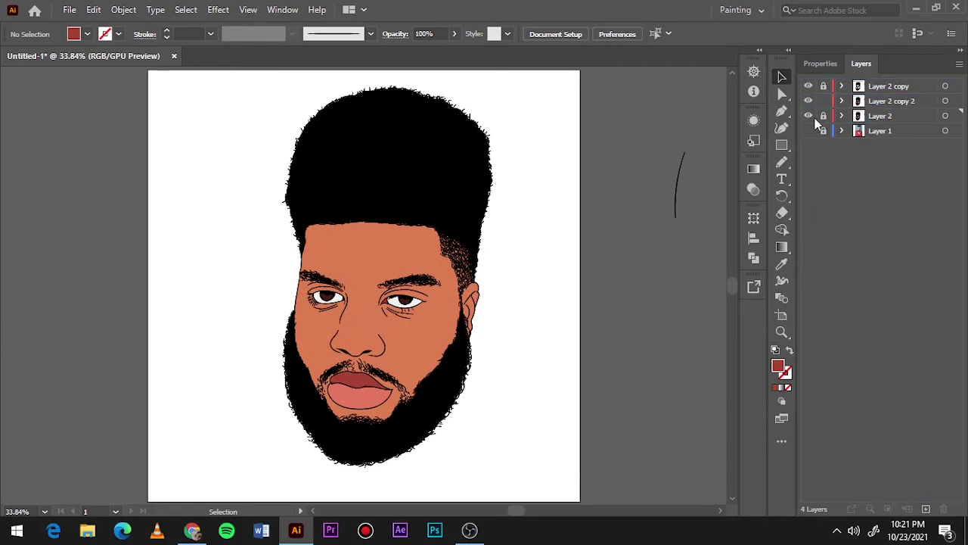
key(a)
drag(237, 129, 469, 272)
key(Delete)
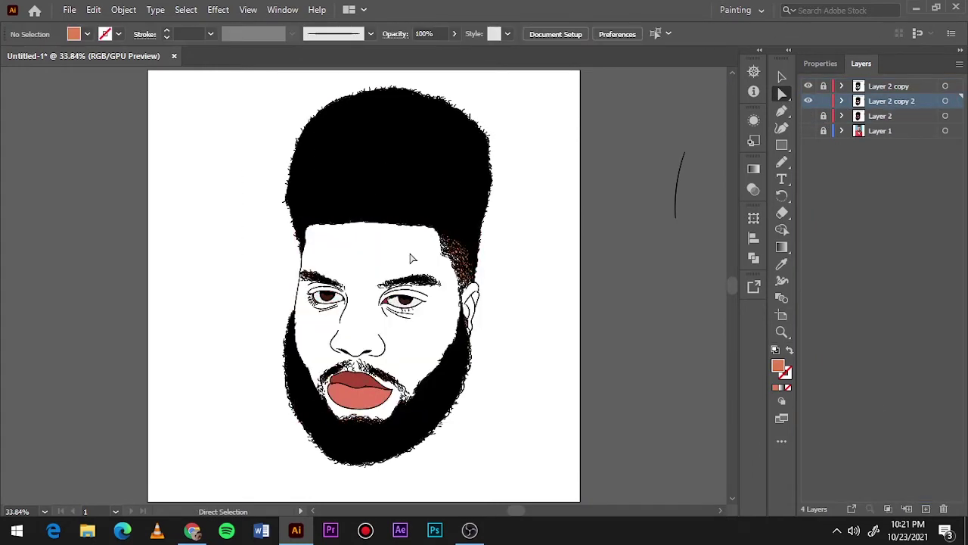
scroll(498, 255, up, 3)
scroll(519, 287, down, 2)
scroll(573, 240, down, 4)
Delete the brown fills of the left and right mustache.
click(308, 496)
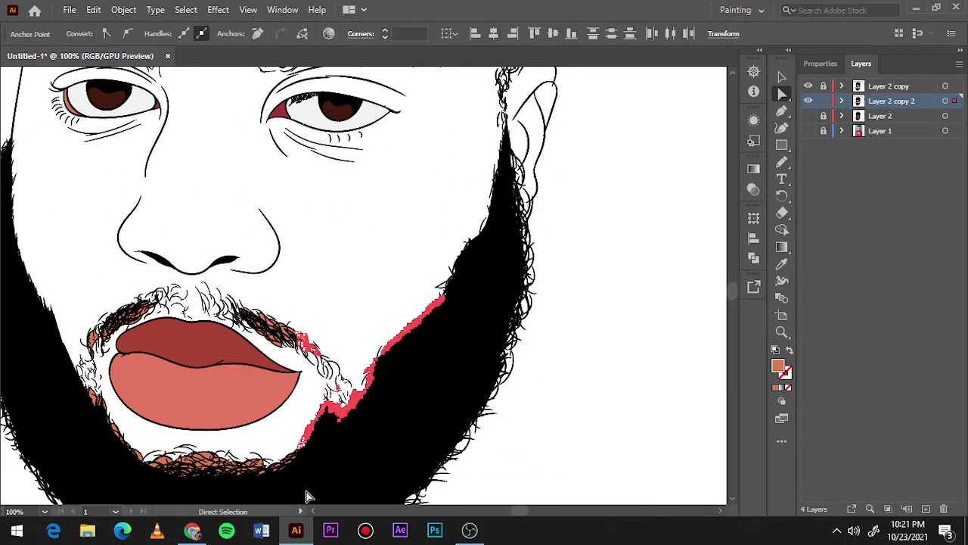
scroll(309, 496, down, 2)
drag(23, 356, 232, 435)
scroll(231, 434, left, 2)
click(124, 318)
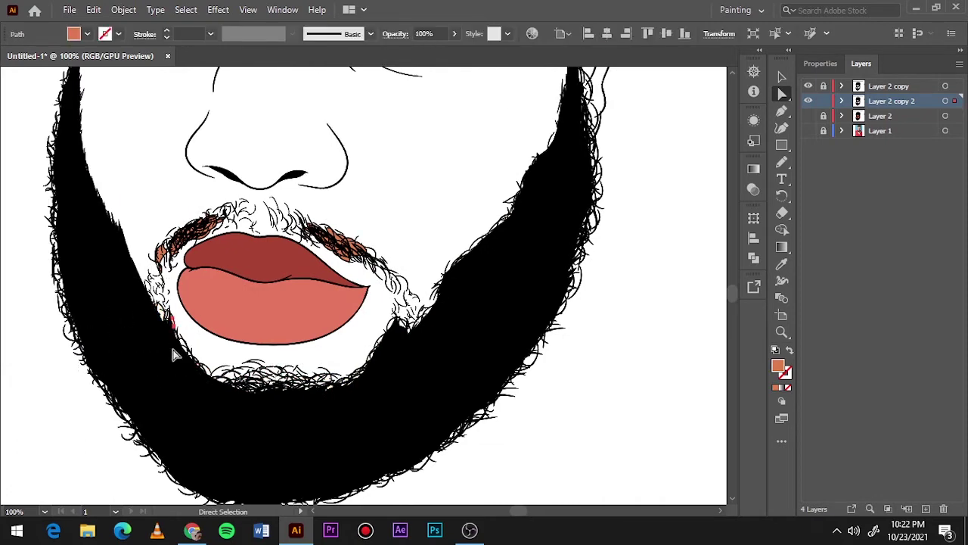
scroll(166, 228, up, 2)
drag(151, 206, 272, 257)
key(Delete)
drag(117, 271, 174, 376)
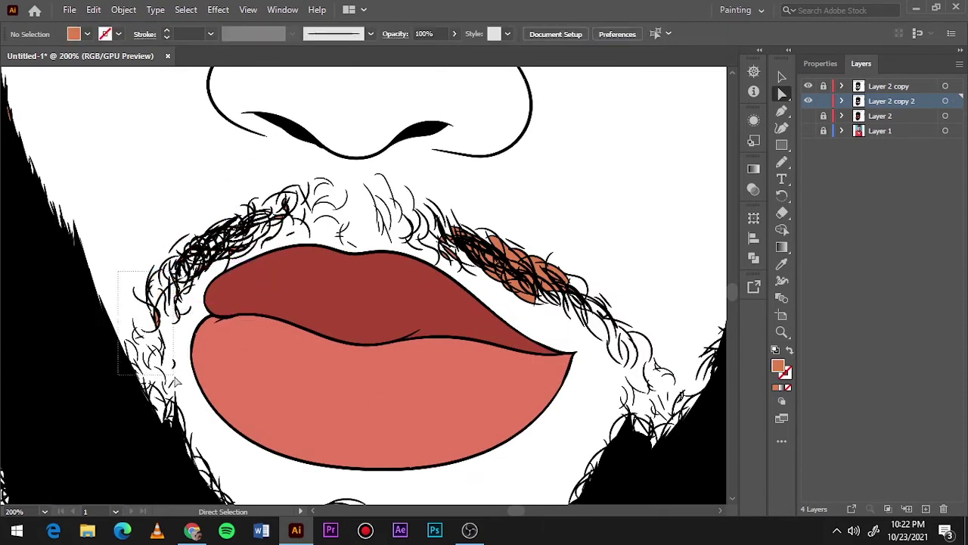
drag(446, 227, 529, 284)
key(Delete)
Delete the brown fills of the left and right eyebrows.
scroll(501, 302, down, 2)
click(391, 295)
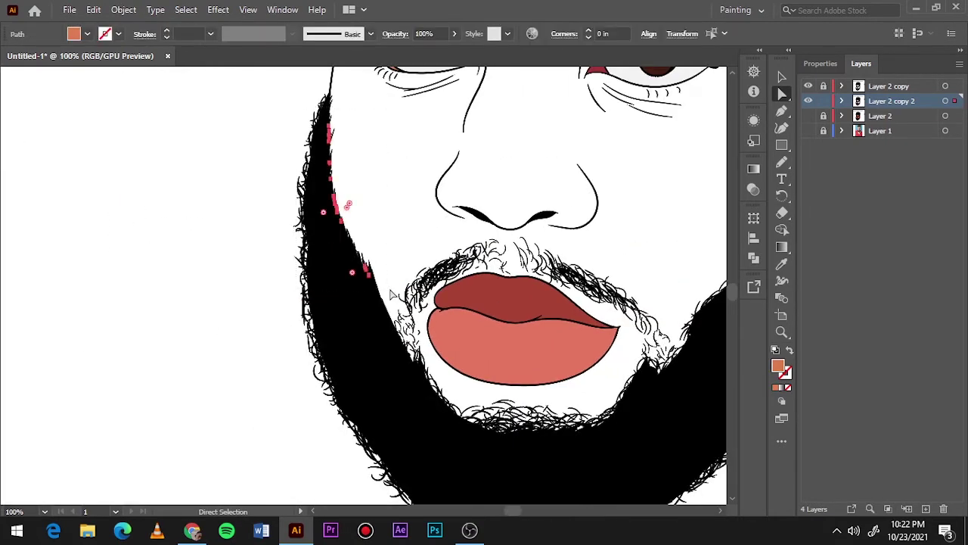
scroll(432, 281, up, 5)
scroll(432, 281, up, 2)
drag(201, 158, 534, 316)
key(Delete)
scroll(550, 347, right, 5)
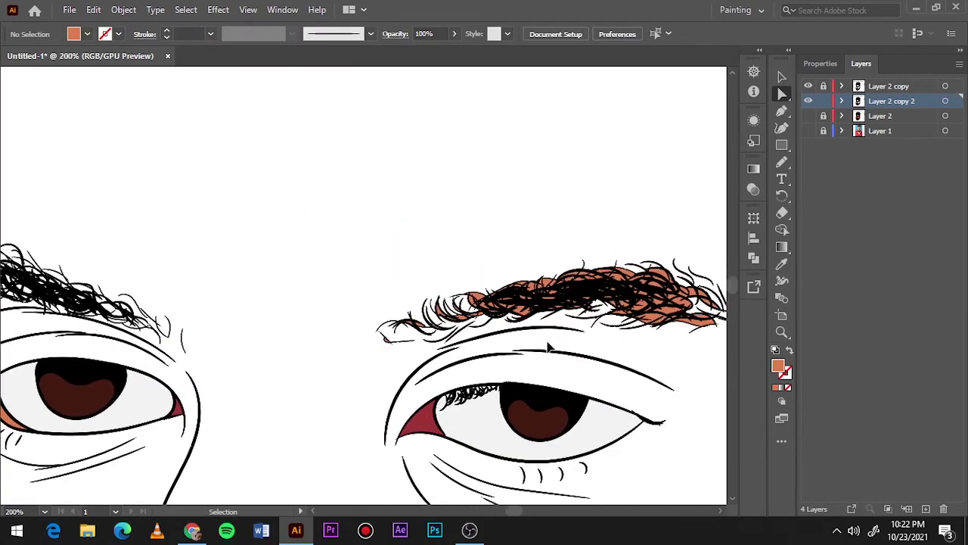
scroll(550, 347, right, 3)
drag(216, 227, 530, 368)
key(Delete)
Fit the artboard in view and add a new Layer 5 for shadows.
scroll(151, 367, down, 2)
mouse_move(31, 148)
mouse_down()
mouse_move(400, 329)
mouse_move(590, 393)
mouse_up()
key(ctrl+0)
click(926, 509)
Set a darker red-orange shadow fill and show the reference photo for tracing.
click(808, 145)
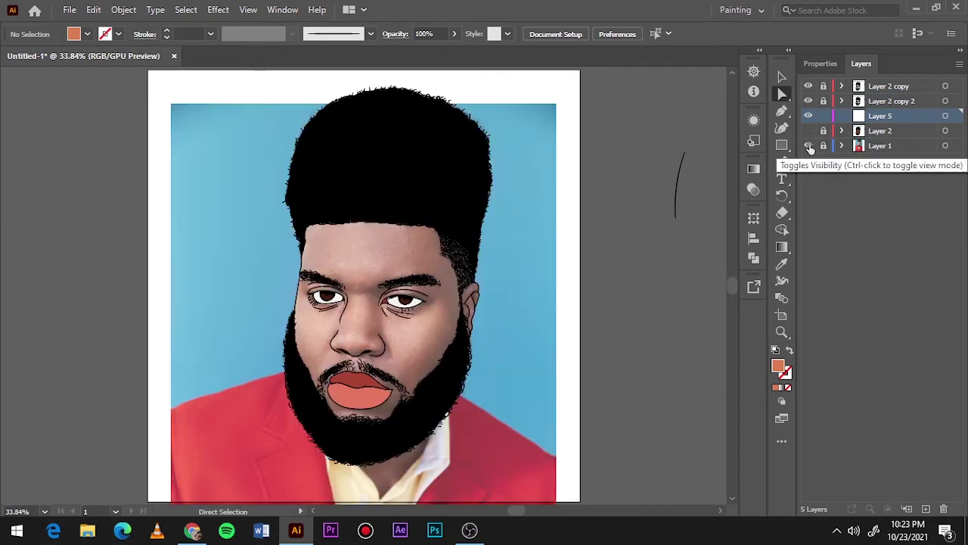
scroll(331, 362, up, 5)
double_click(777, 366)
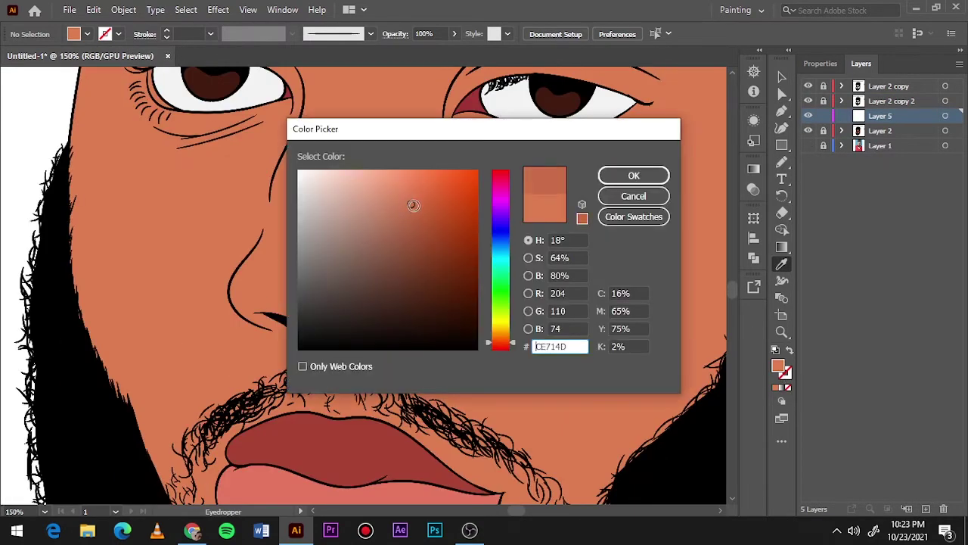
click(411, 205)
click(628, 174)
key(n)
click(808, 145)
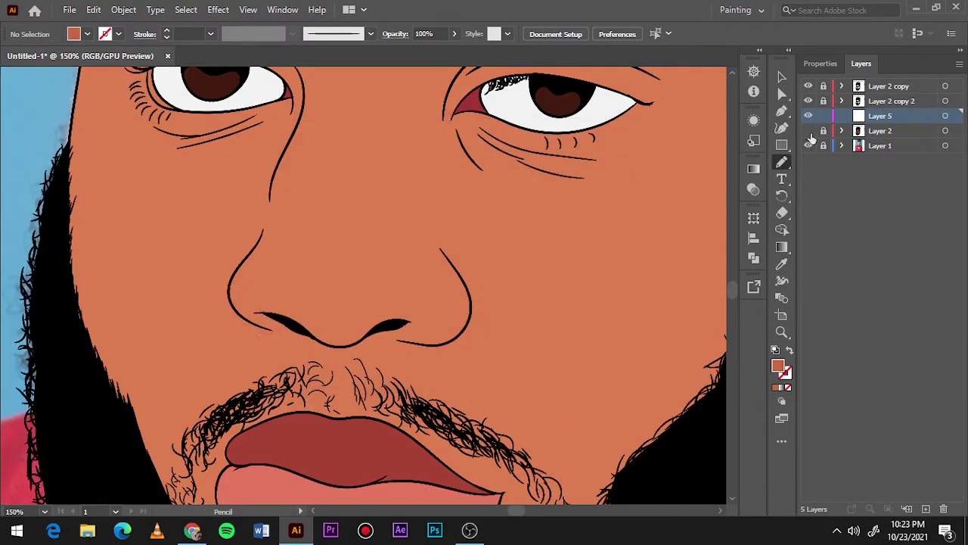
scroll(280, 306, up, 1)
Draw shadows along the left of the nose, its tip and the right nostril, then preview them.
drag(264, 211, 251, 270)
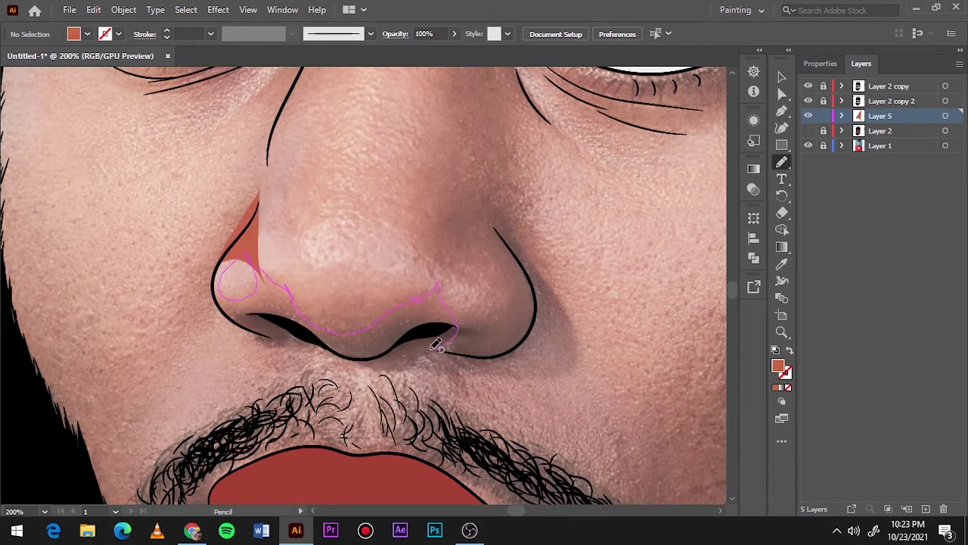
drag(248, 323, 239, 306)
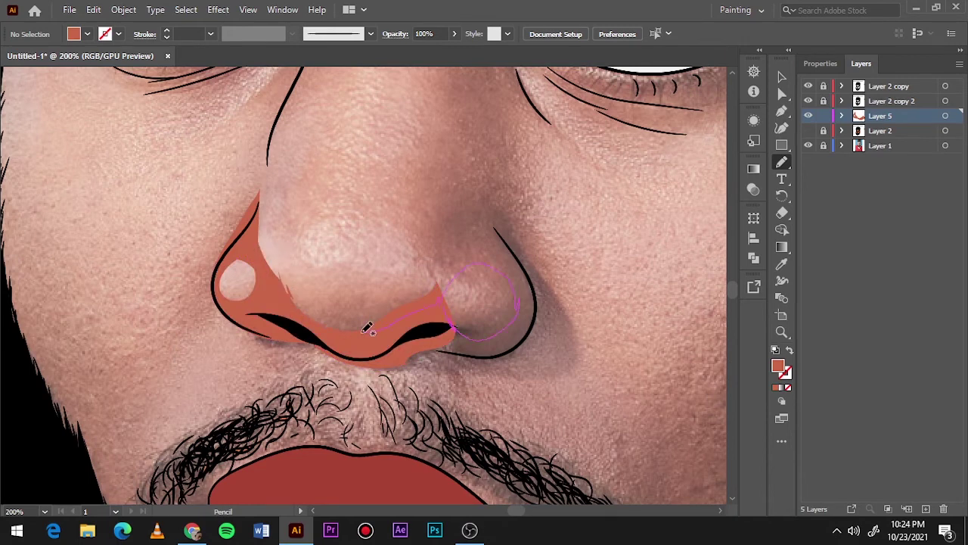
drag(377, 352, 380, 353)
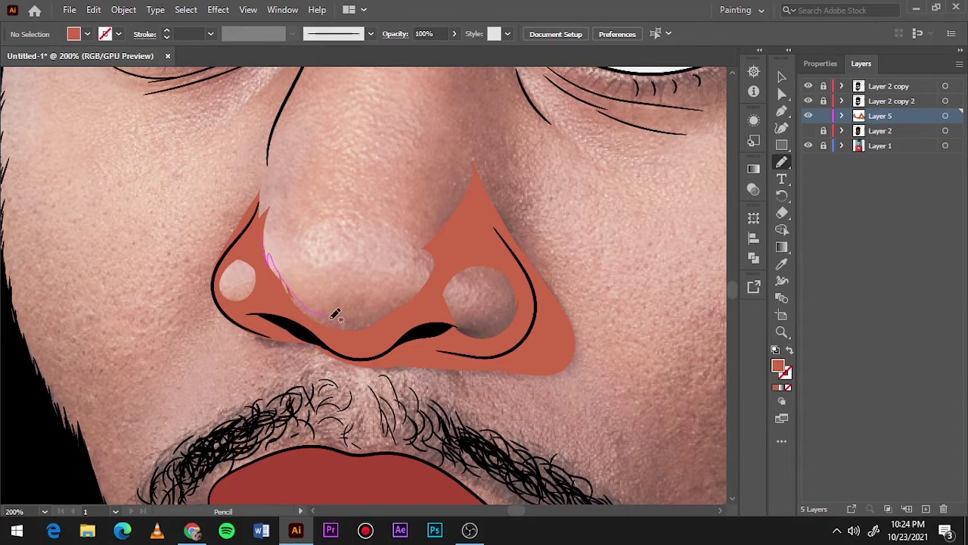
key(ctrl+0)
click(808, 145)
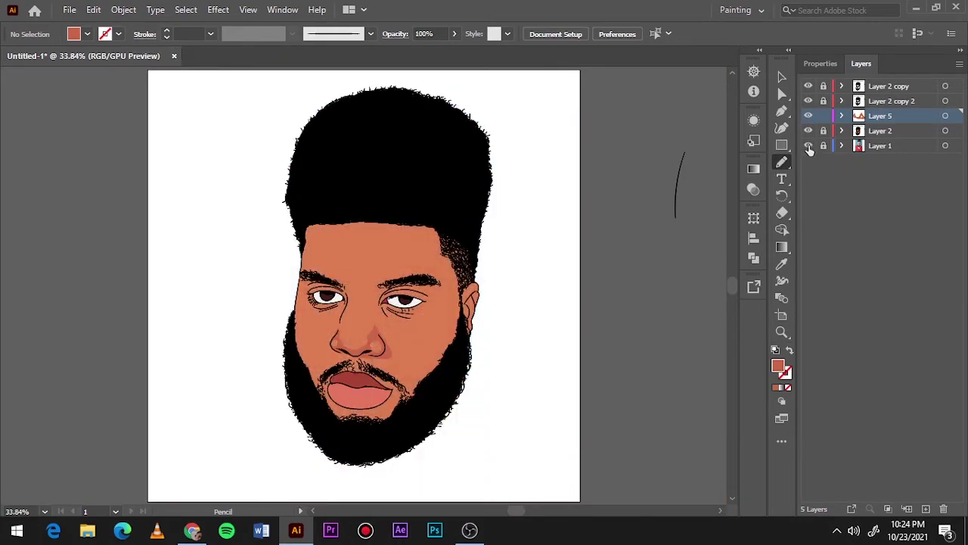
click(807, 145)
key(ctrl+plus)
scroll(388, 313, up, 3)
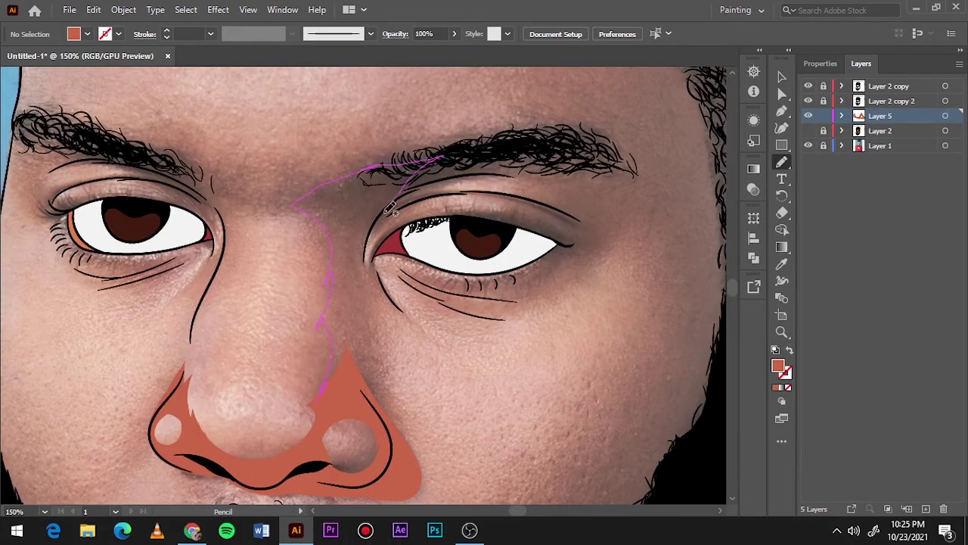
Shade between the eyes, around the right eye and up to the forehead hairline.
drag(392, 319, 395, 371)
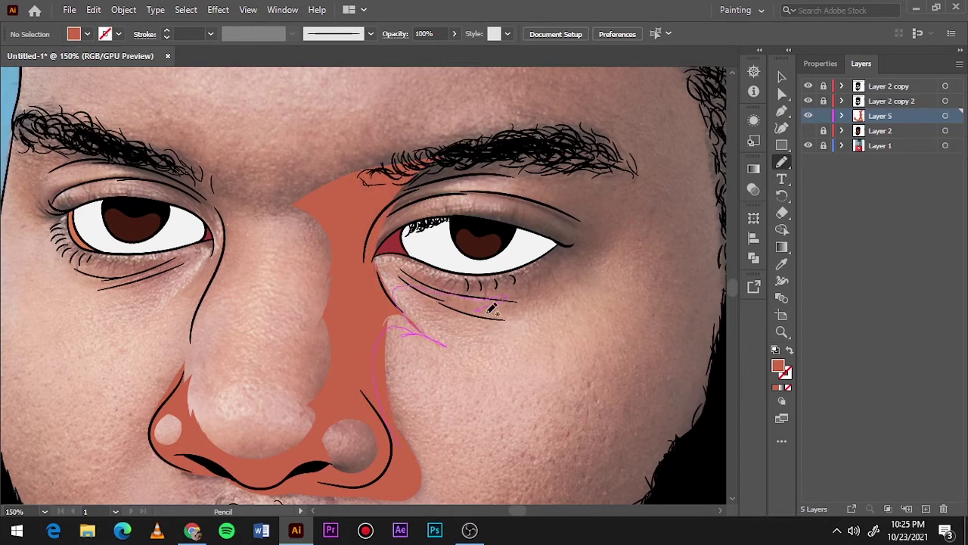
drag(560, 261, 452, 275)
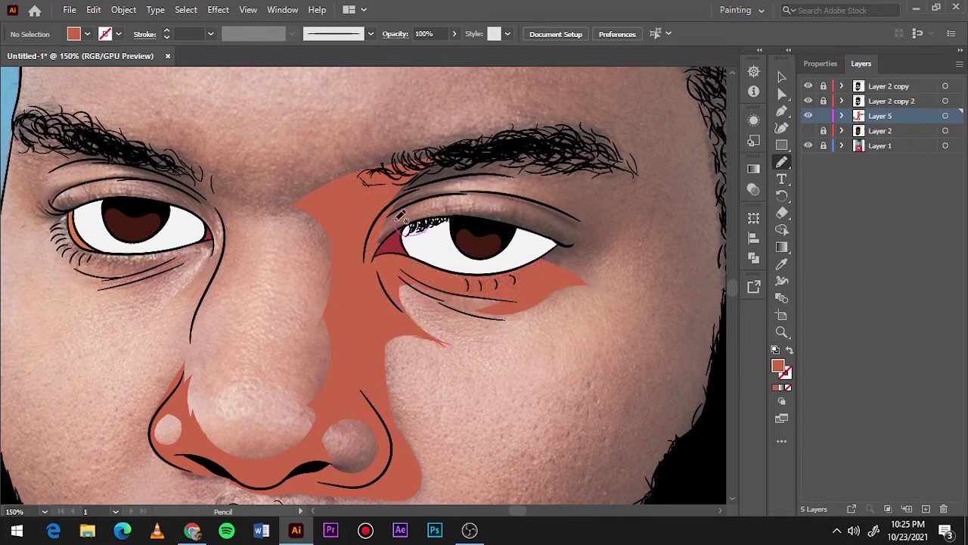
drag(525, 148, 522, 155)
drag(451, 227, 527, 233)
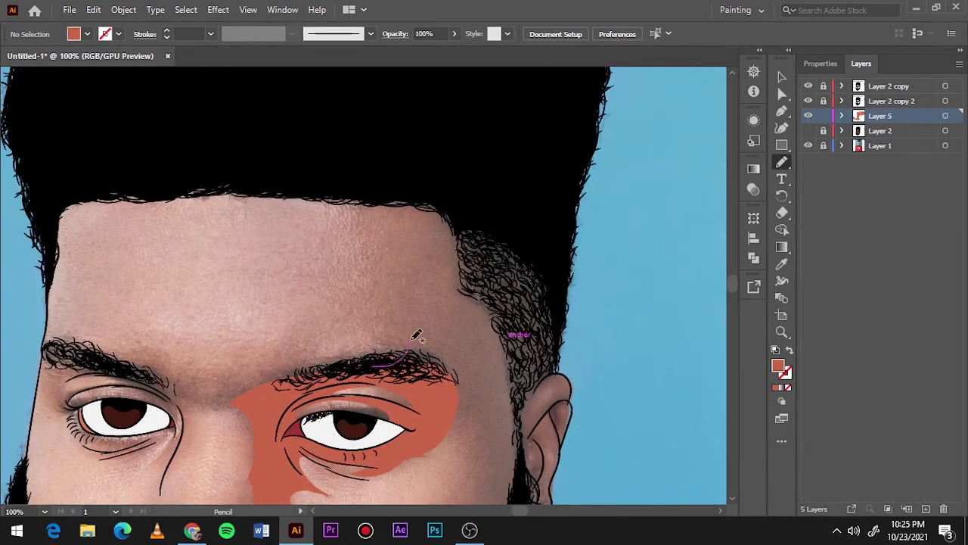
drag(413, 339, 550, 266)
Outline a shadow shape around the chin and jaw.
drag(519, 424, 522, 428)
scroll(524, 414, down, 5)
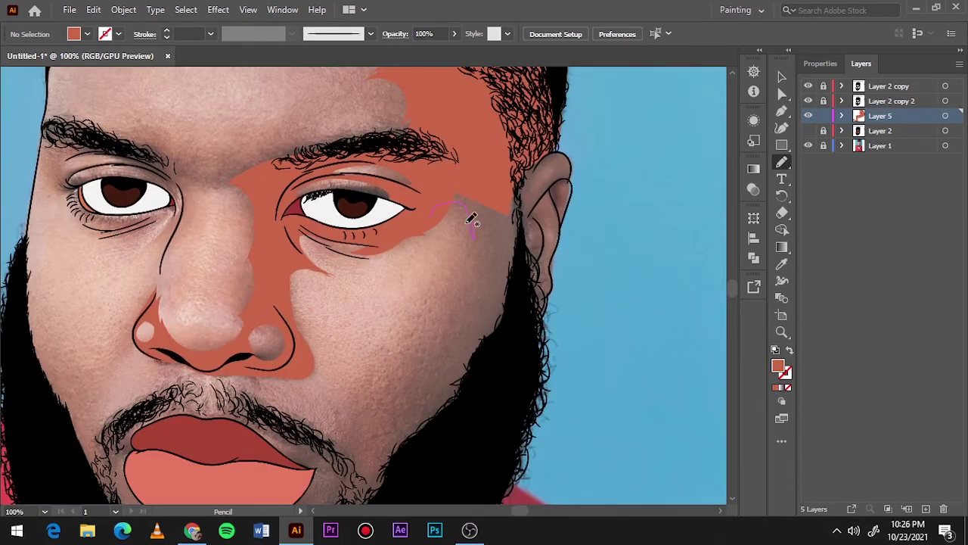
drag(374, 409, 454, 255)
scroll(525, 276, down, 5)
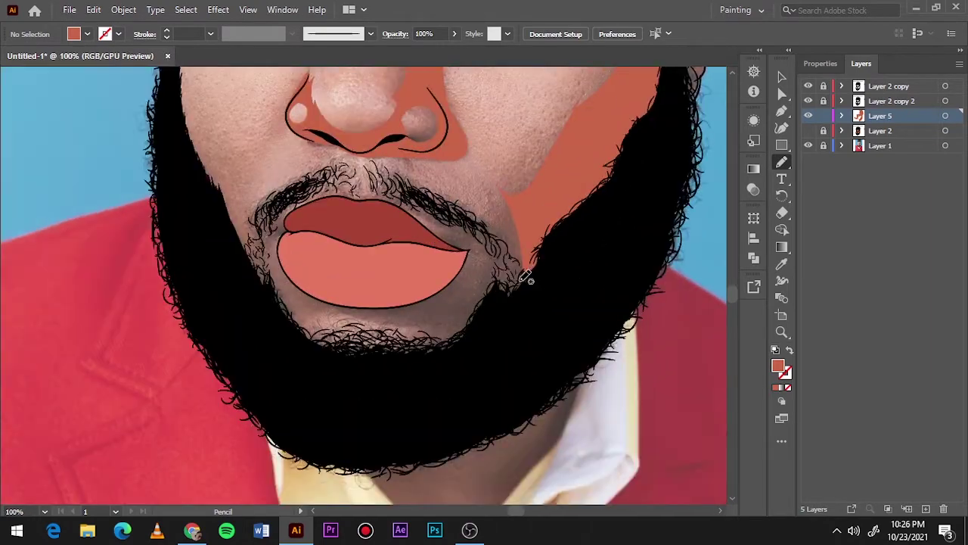
drag(352, 274, 219, 193)
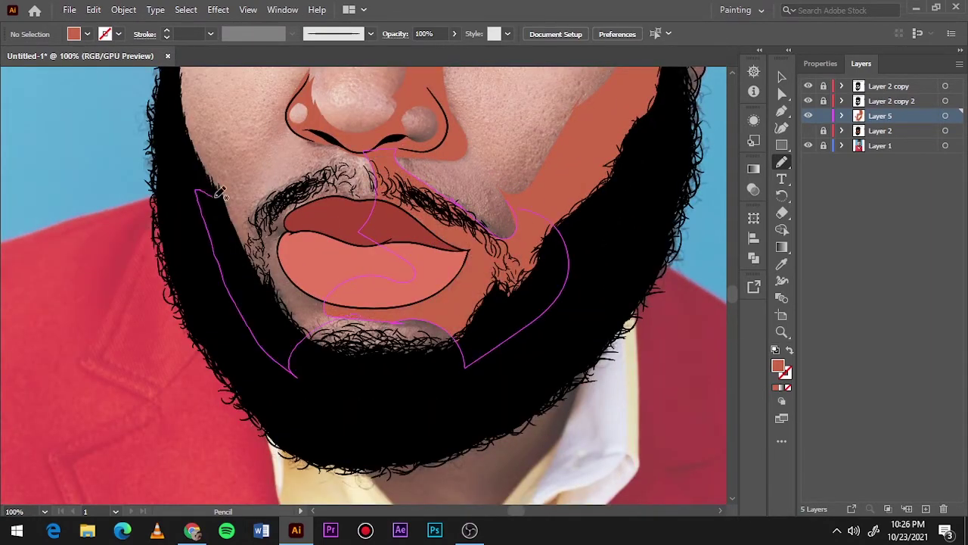
drag(357, 297, 357, 297)
Add a shadow around the left brow and eye, then fit the portrait in view.
scroll(356, 298, up, 3)
scroll(356, 297, up, 5)
scroll(418, 360, up, 2)
drag(394, 352, 418, 360)
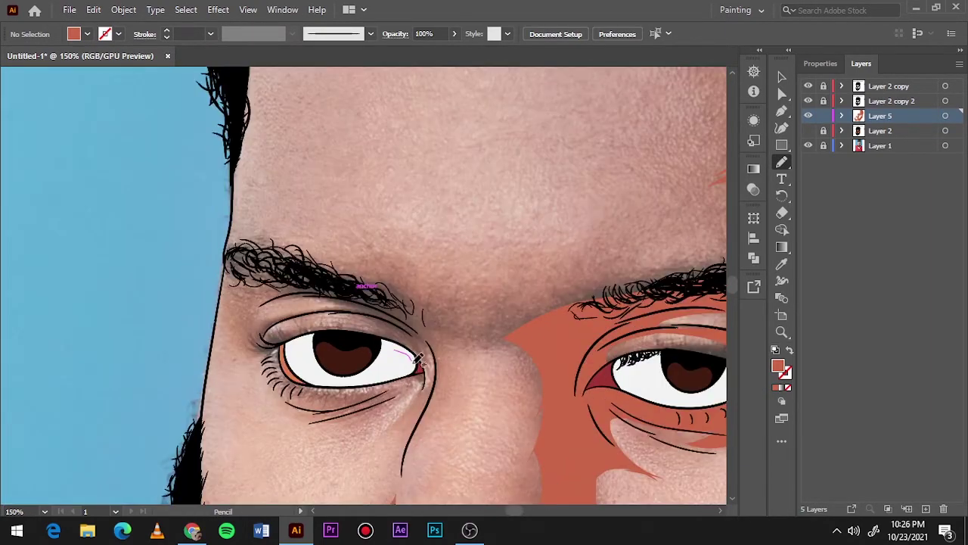
mouse_move(373, 261)
mouse_down()
mouse_move(383, 303)
mouse_move(374, 287)
mouse_up()
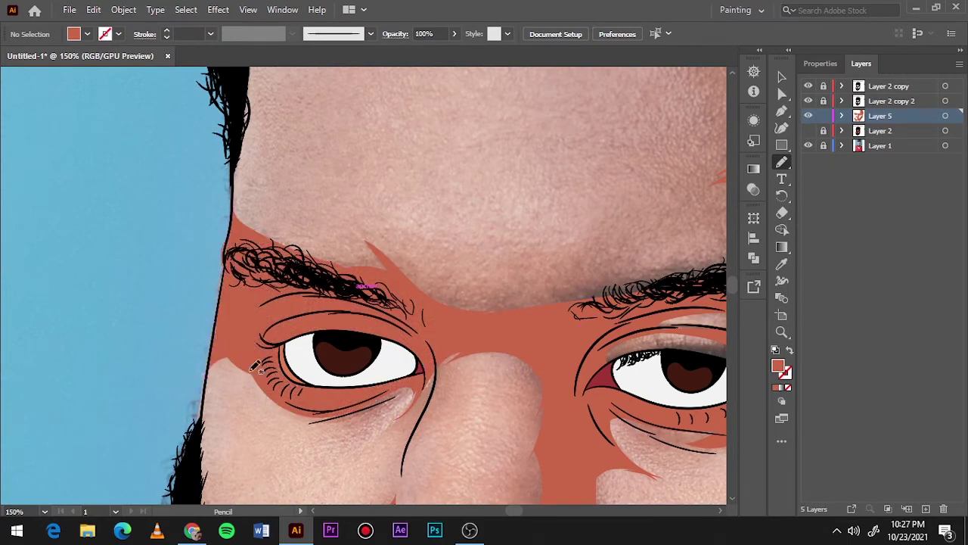
key(ctrl+0)
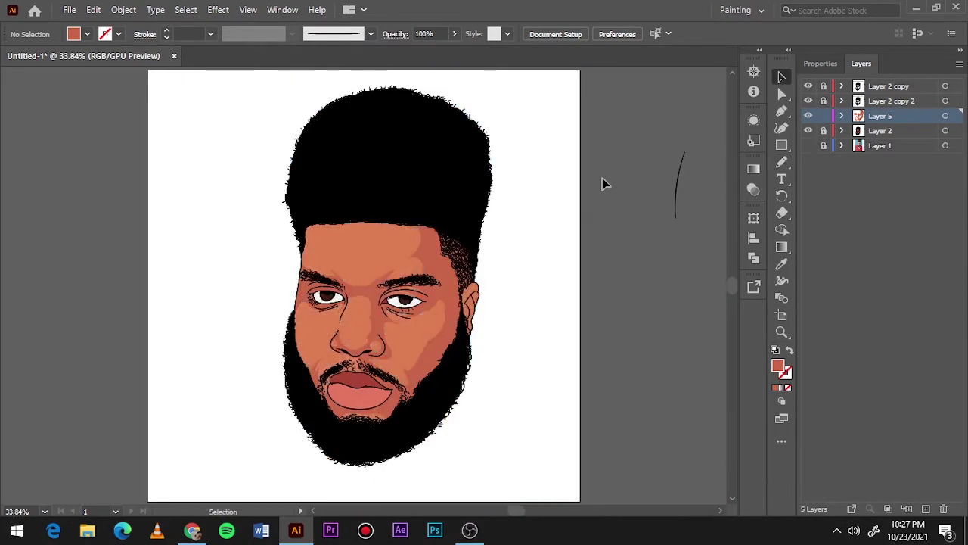
Add a new layer, sample the skin for a slightly darker fill, and draw a cheek shadow.
key(ctrl+1)
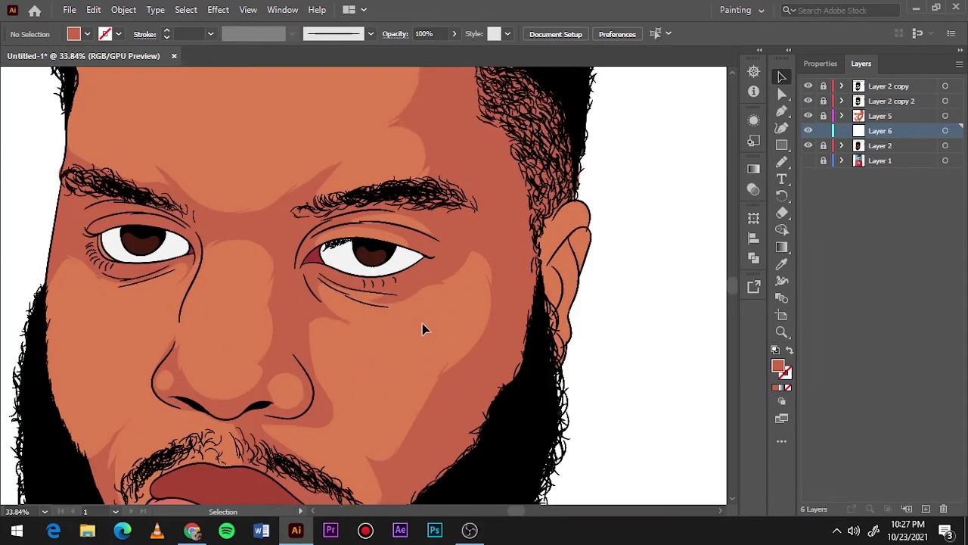
key(i)
click(399, 320)
click(413, 202)
key(Return)
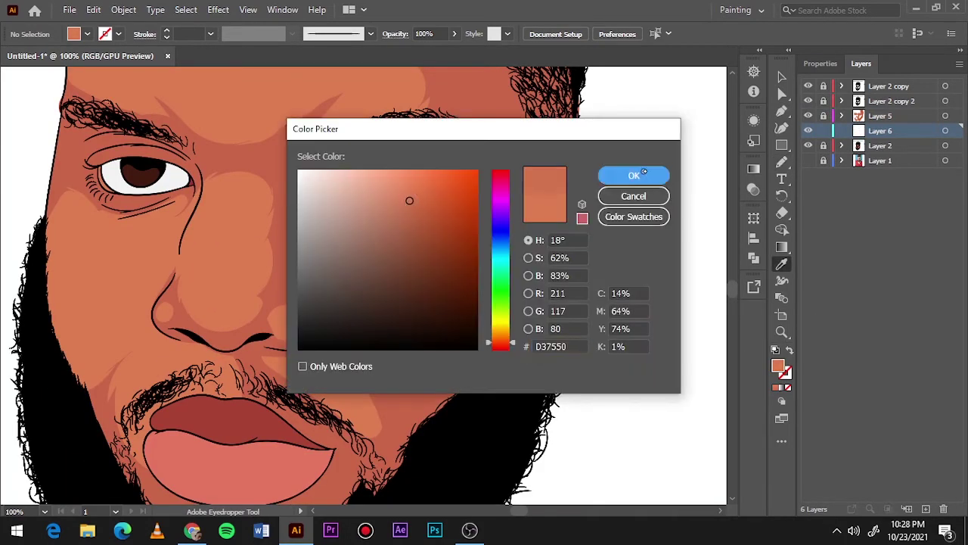
key(n)
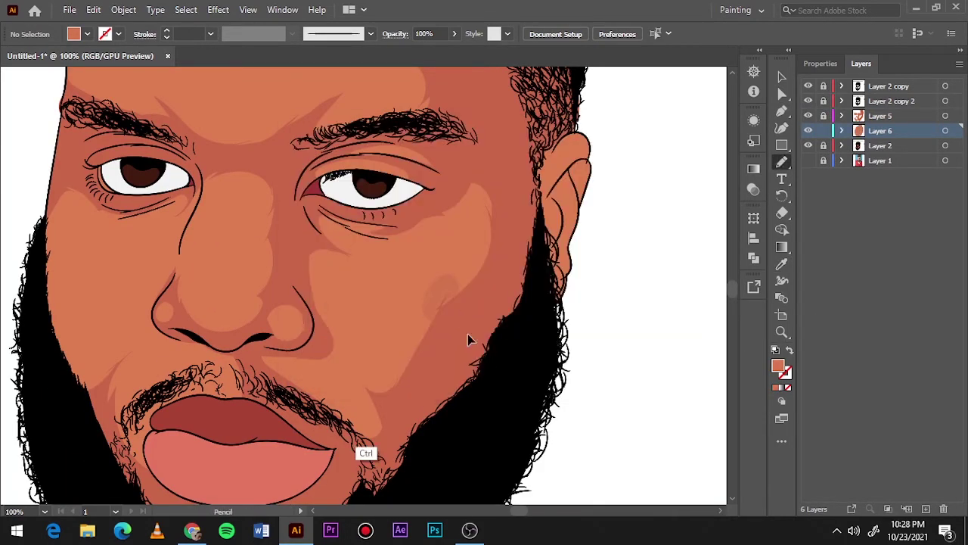
drag(282, 353, 421, 366)
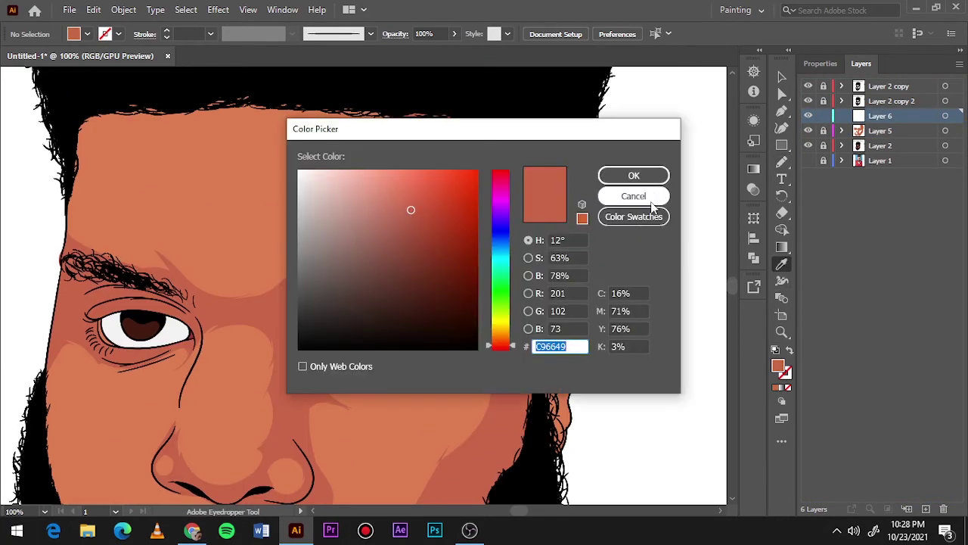
Darken the shadow fill further and draw the shadow beside the right nostril.
click(633, 196)
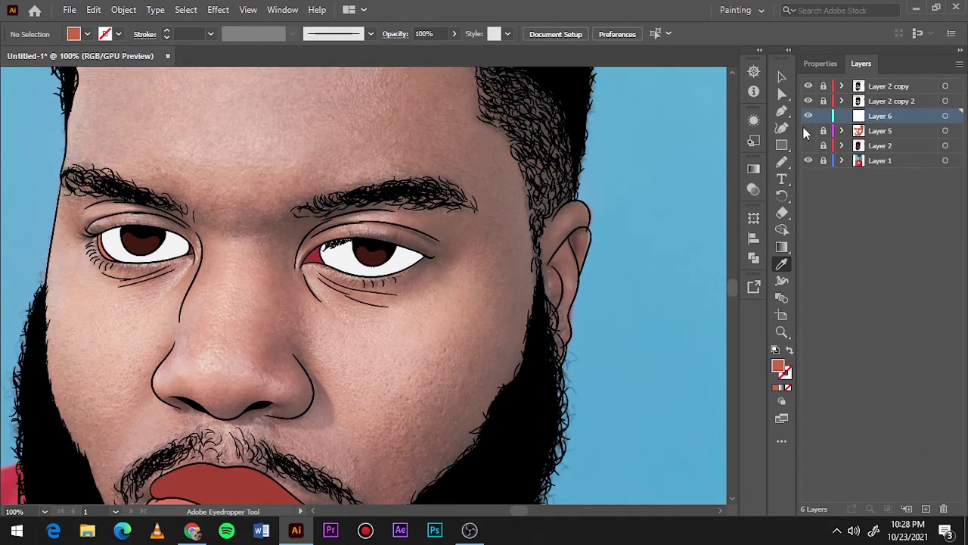
drag(807, 130, 808, 145)
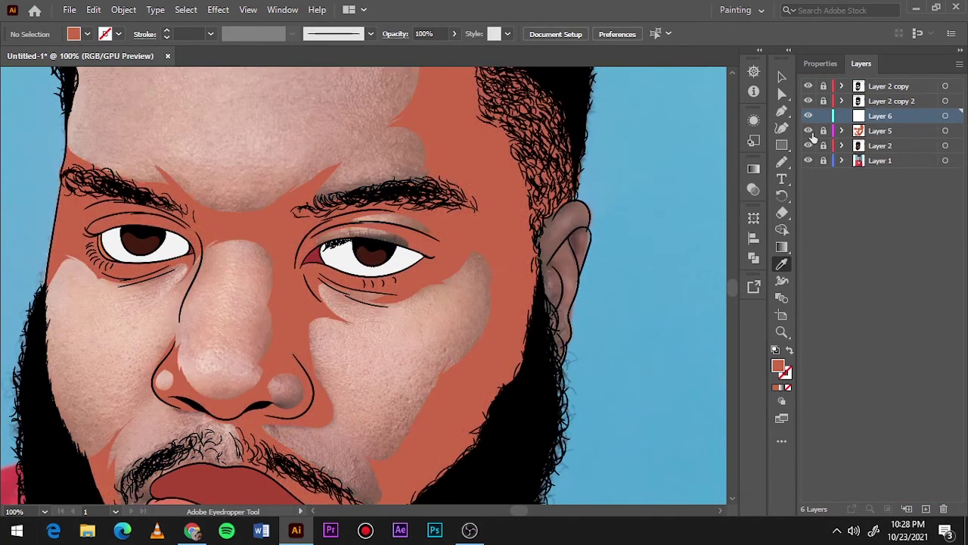
double_click(777, 366)
drag(416, 207, 417, 249)
click(634, 174)
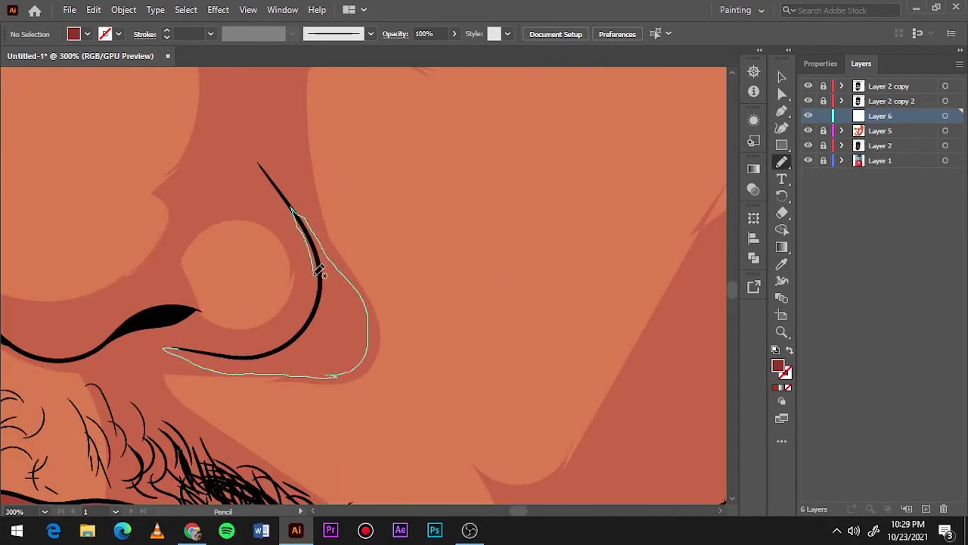
drag(318, 271, 318, 272)
With the photo visible, shade the right eye socket and the area between the brows.
key(ctrl+0)
click(808, 161)
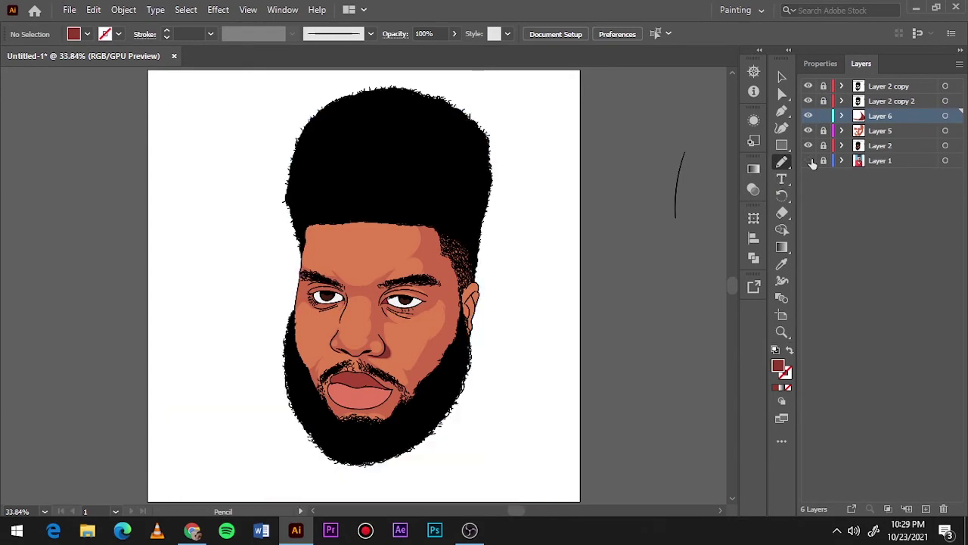
key(ctrl+equal)
key(ctrl+equal)
key(ctrl+equal)
click(808, 160)
drag(808, 145, 808, 130)
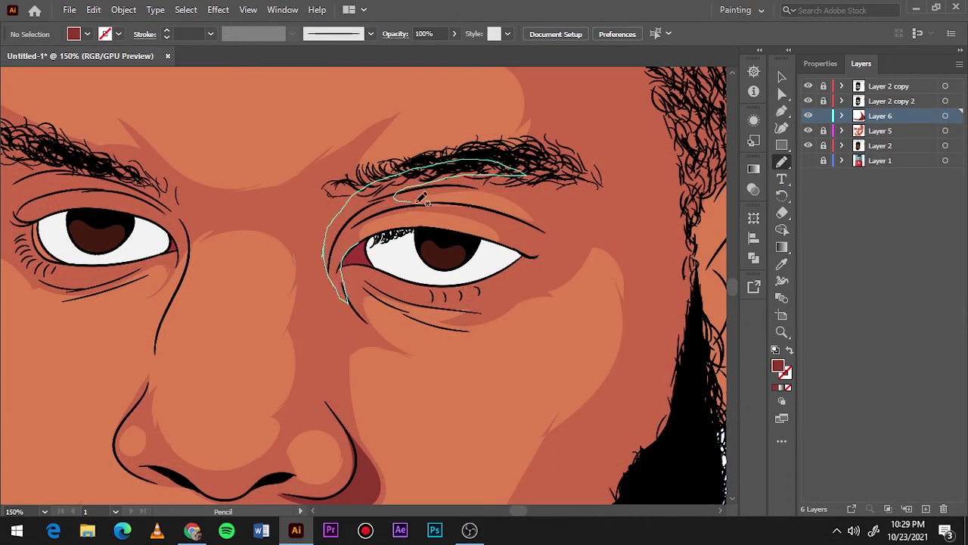
drag(422, 199, 447, 156)
drag(405, 186, 407, 188)
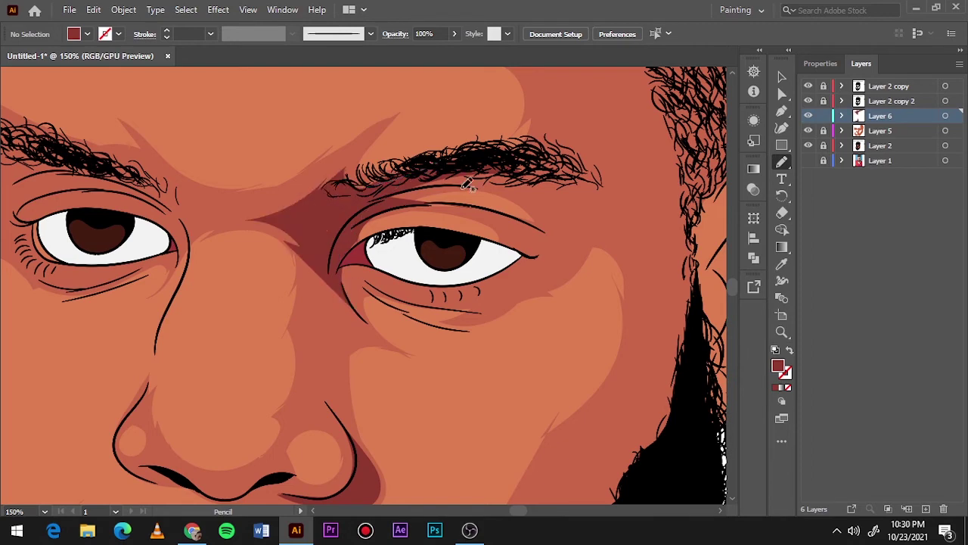
Add darker shadows beside the nose bridge, around the eye and at its corner.
mouse_move(277, 269)
mouse_down()
mouse_move(397, 299)
mouse_move(484, 344)
mouse_up()
mouse_move(299, 282)
mouse_down()
mouse_move(435, 282)
mouse_move(385, 269)
mouse_up()
drag(395, 211, 371, 180)
drag(440, 270, 441, 271)
scroll(441, 271, down, 5)
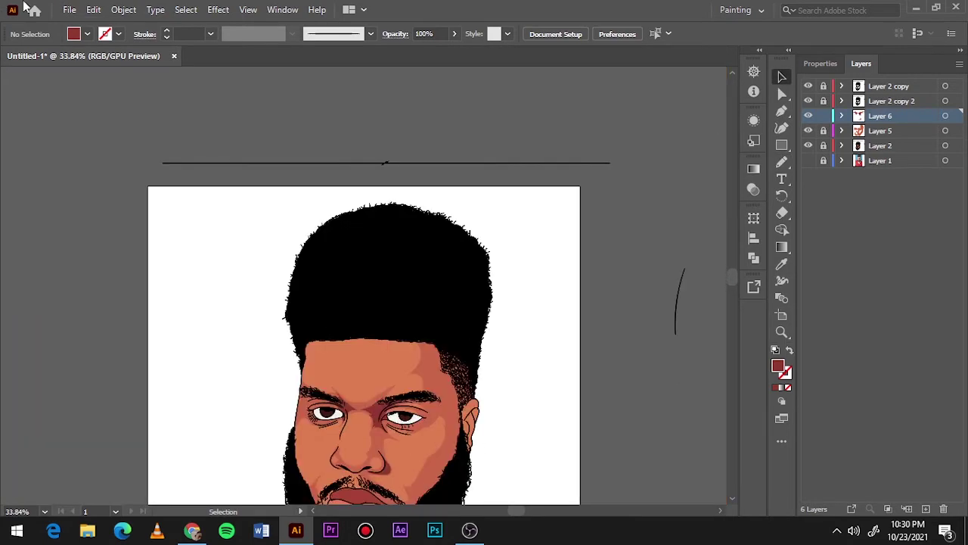
scroll(376, 281, up, 6)
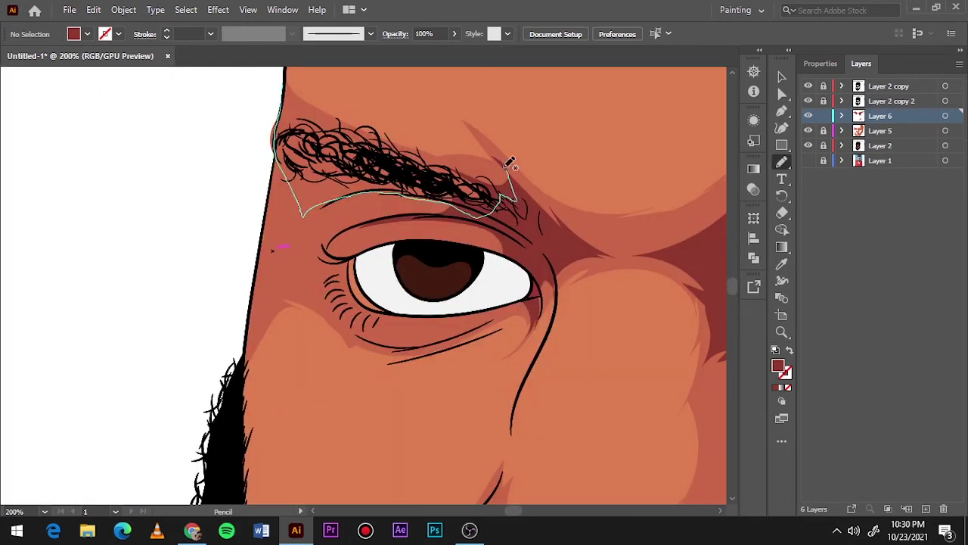
Shade beneath the left eyebrow, the eyelid crease and outer eye corner, then zoom out.
drag(511, 163, 280, 114)
drag(278, 174, 279, 176)
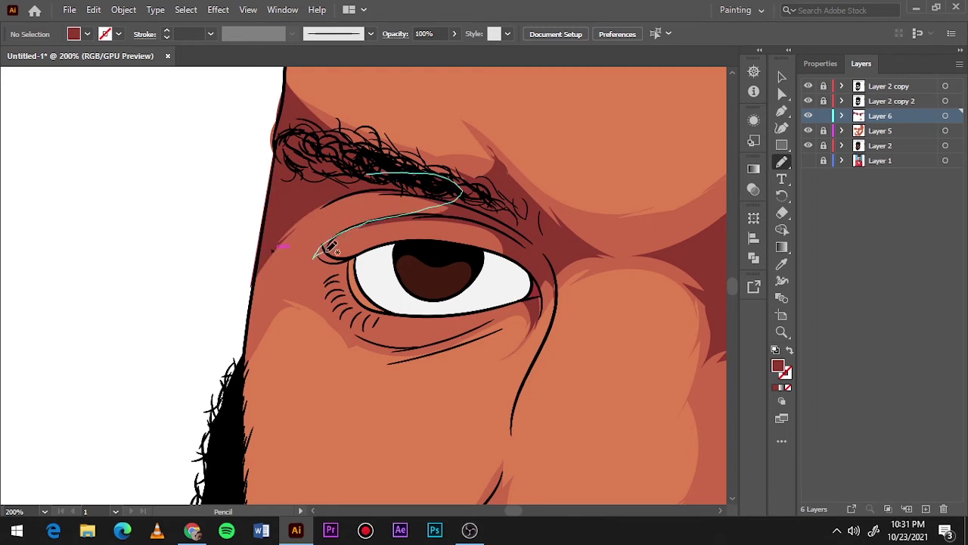
drag(307, 285, 281, 248)
key(ctrl+0)
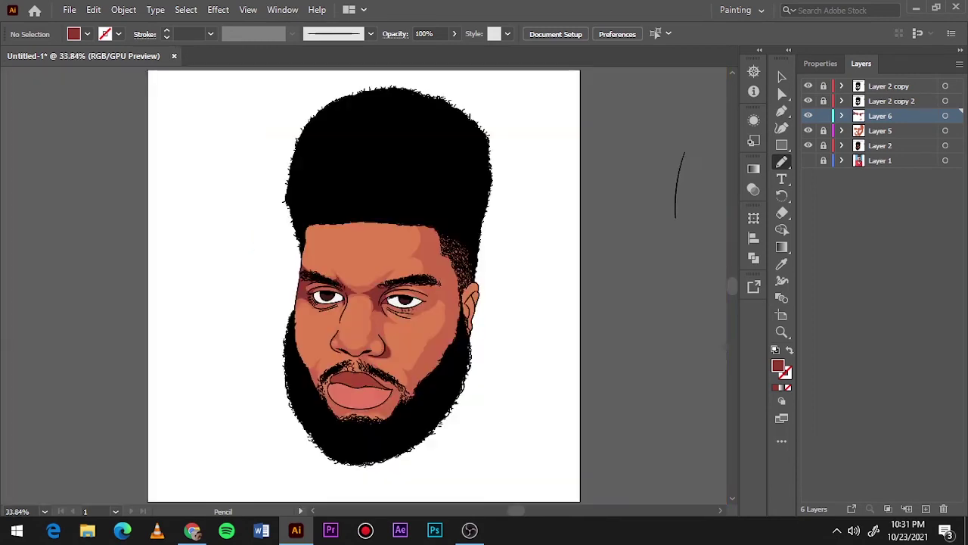
scroll(390, 428, up, 5)
scroll(568, 395, down, 2)
scroll(568, 396, down, 1)
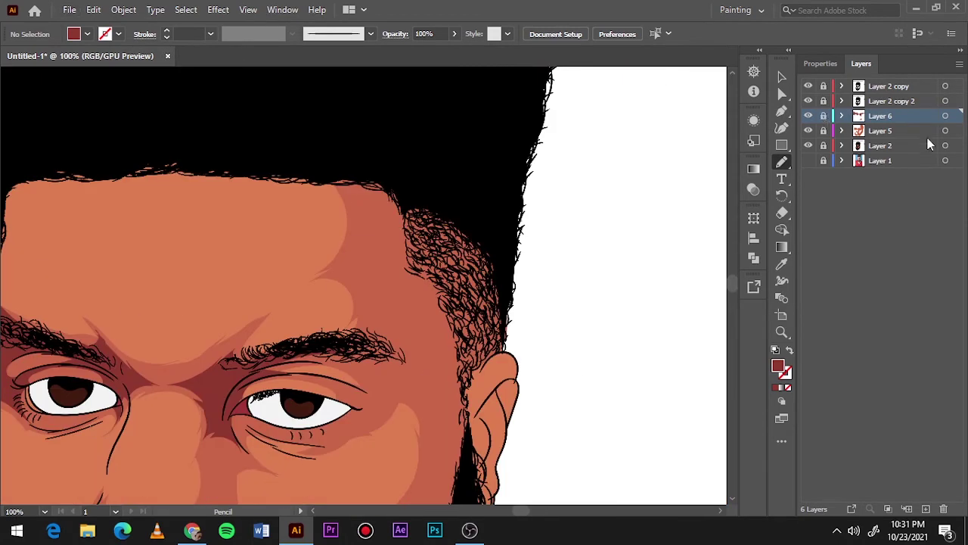
click(928, 132)
Add a new layer above Layer 5, pick a new shadow tone, and draw a forehead shadow.
key(i)
click(926, 508)
double_click(778, 365)
click(417, 224)
click(620, 174)
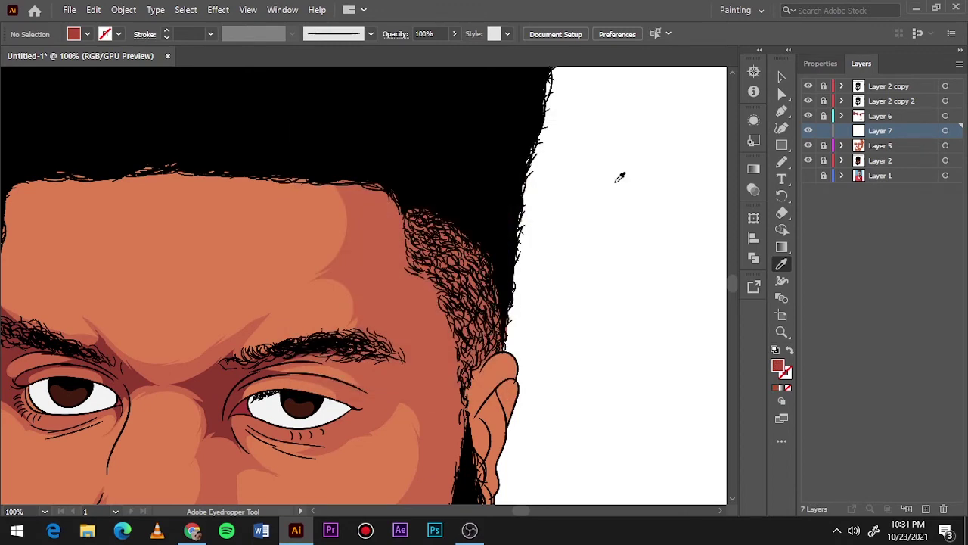
key(n)
drag(333, 161, 352, 244)
drag(358, 348, 359, 350)
Switch to a darker shadow colour and draw a stroke along the hairline.
key(ctrl+0)
scroll(459, 263, up, 3)
key(i)
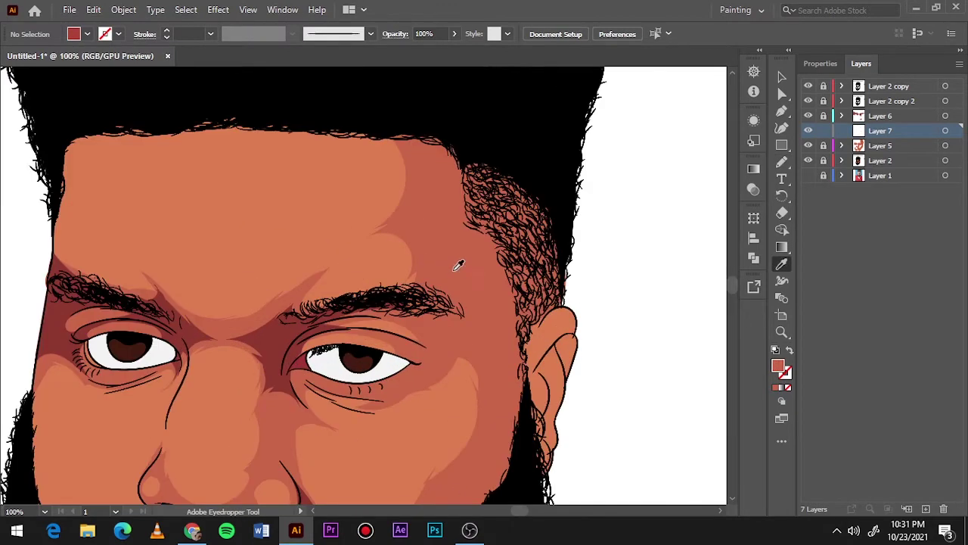
double_click(777, 366)
click(413, 240)
click(634, 174)
key(n)
drag(463, 92, 493, 151)
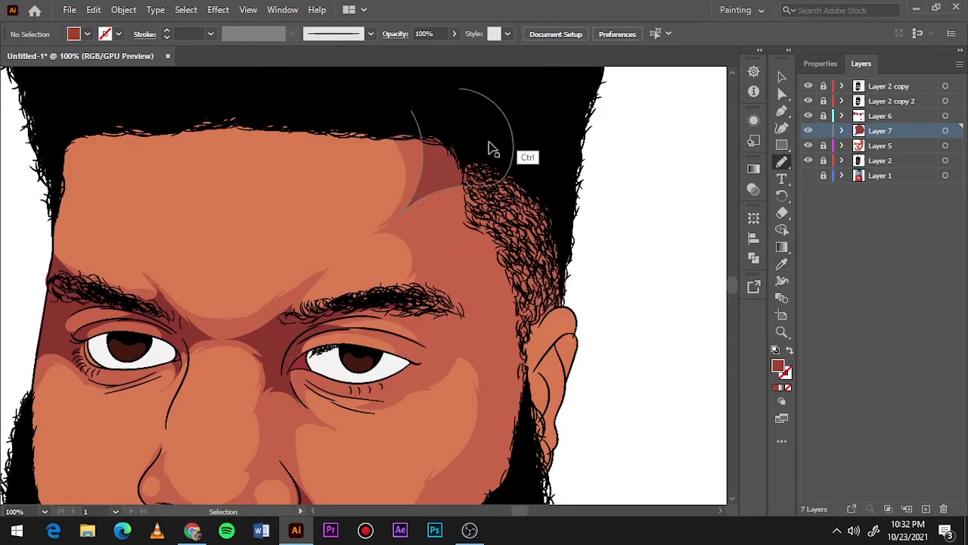
Nudge the shadow fill colour slightly in the Color Picker.
key(i)
double_click(777, 365)
click(412, 227)
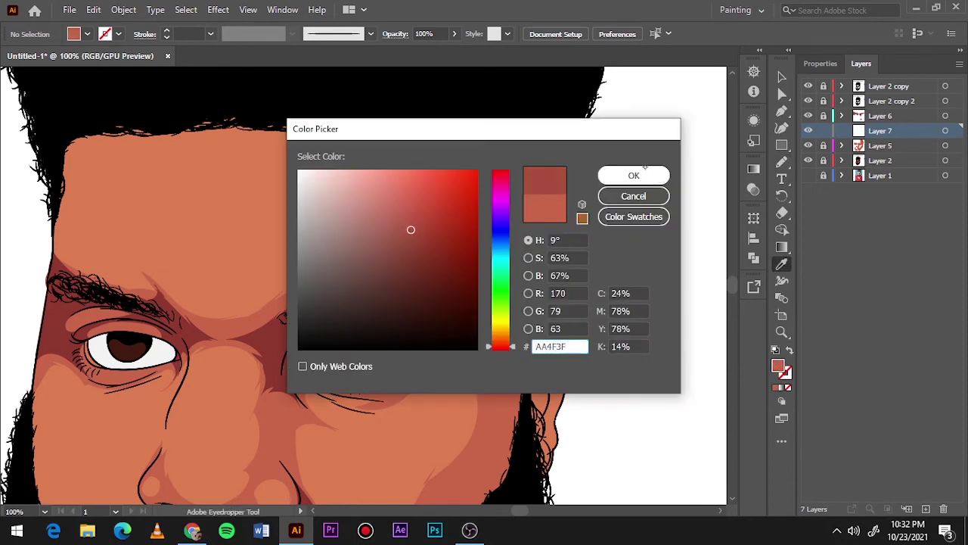
click(634, 174)
key(n)
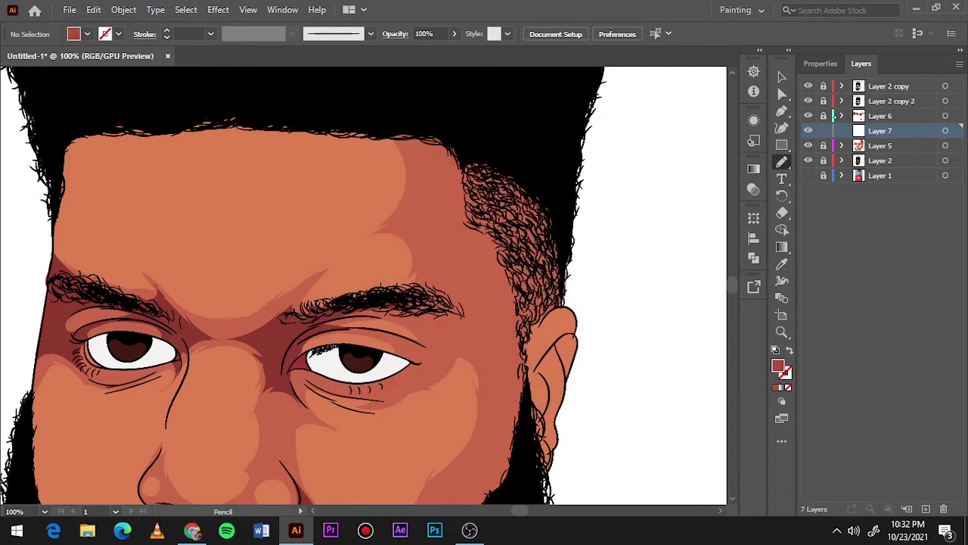
Unlock Layer 6 and recolour all its shadow shapes to A04938.
click(824, 116)
key(ctrl+a)
key(i)
double_click(777, 365)
click(414, 237)
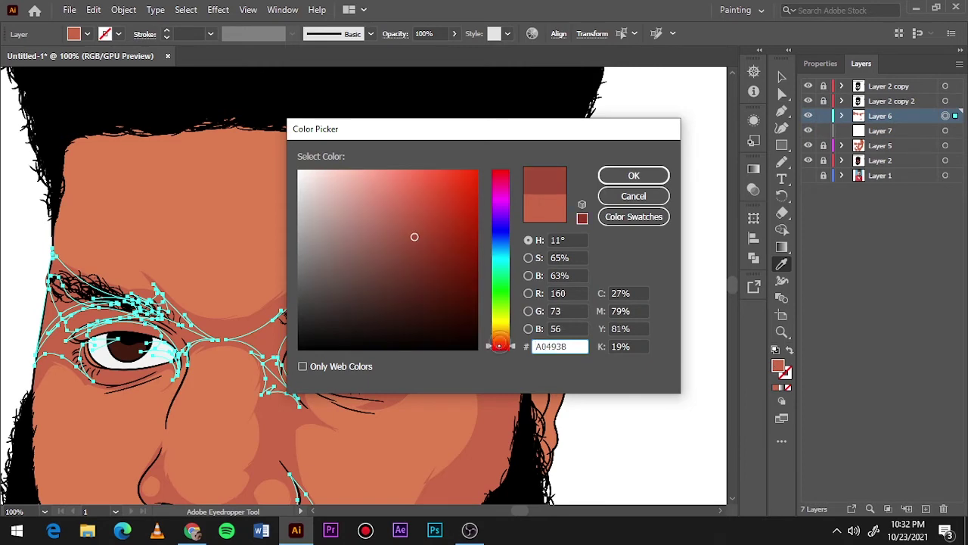
click(655, 174)
key(ctrl+shift+a)
Zoom back in on the face and set a lighter shadow tone as the fill.
key(ctrl+0)
key(ctrl+1)
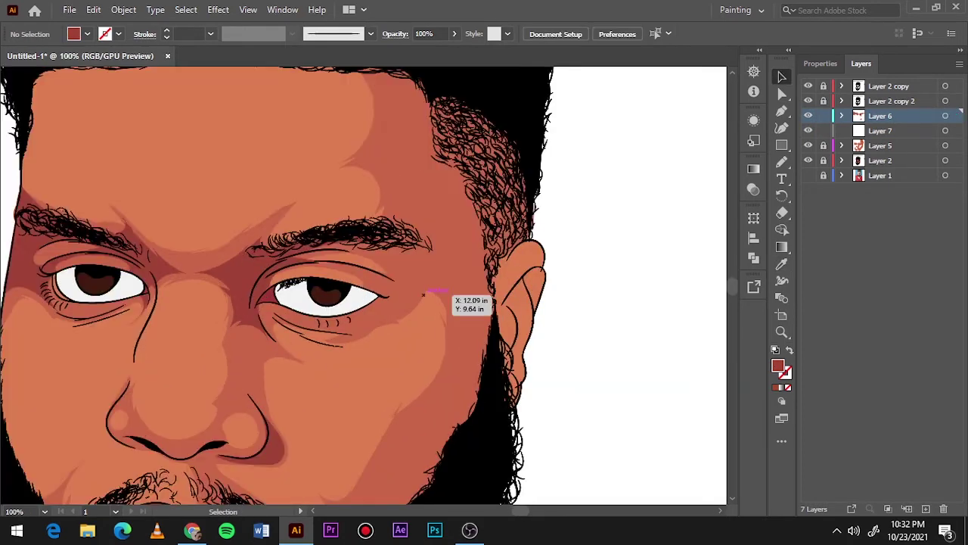
key(i)
double_click(777, 365)
click(411, 216)
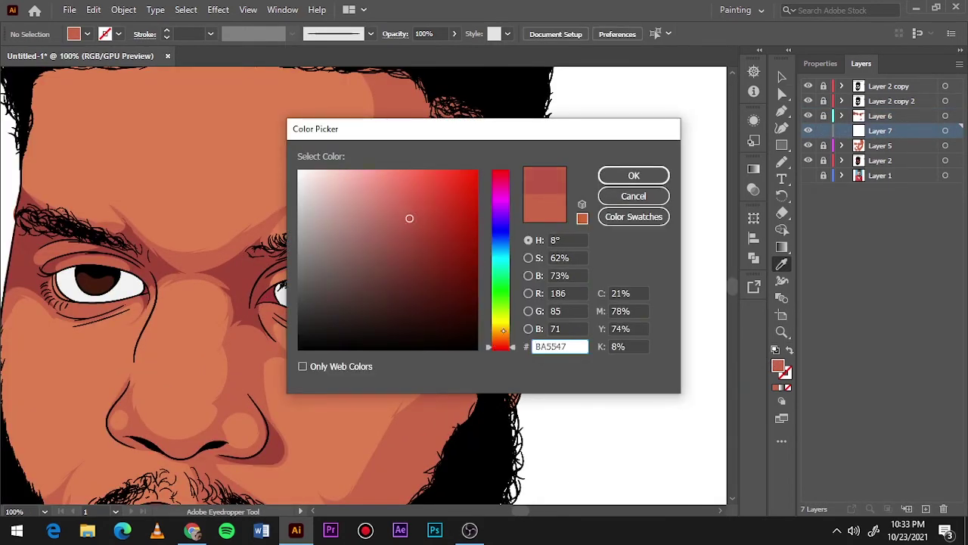
click(634, 174)
key(n)
key(i)
double_click(778, 365)
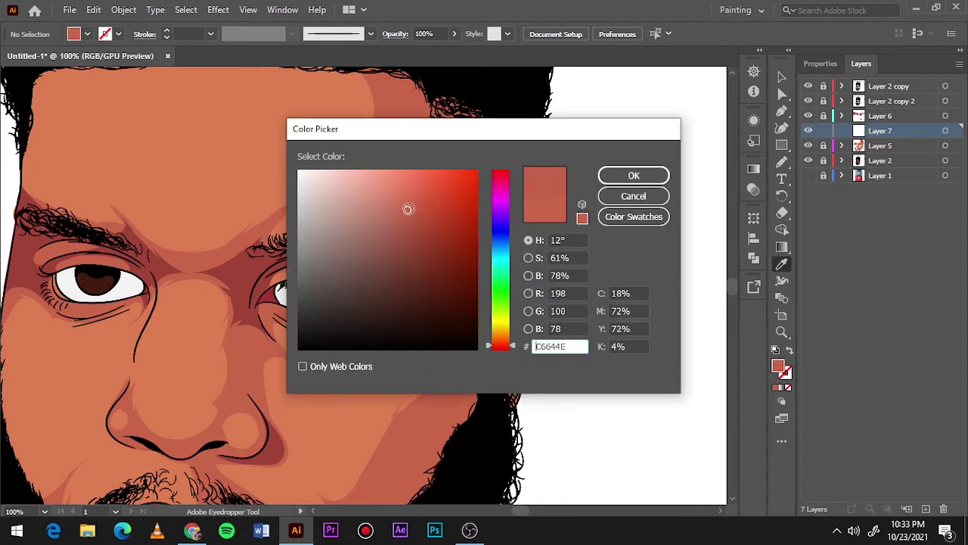
key(Return)
key(n)
Outline a shadow running from the brow down the cheek.
scroll(463, 129, up, 2)
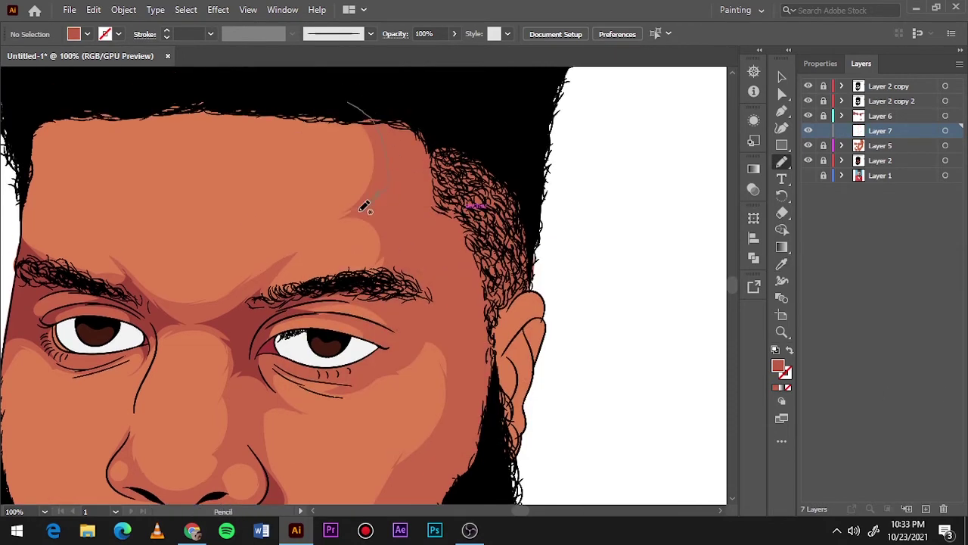
scroll(413, 208, down, 5)
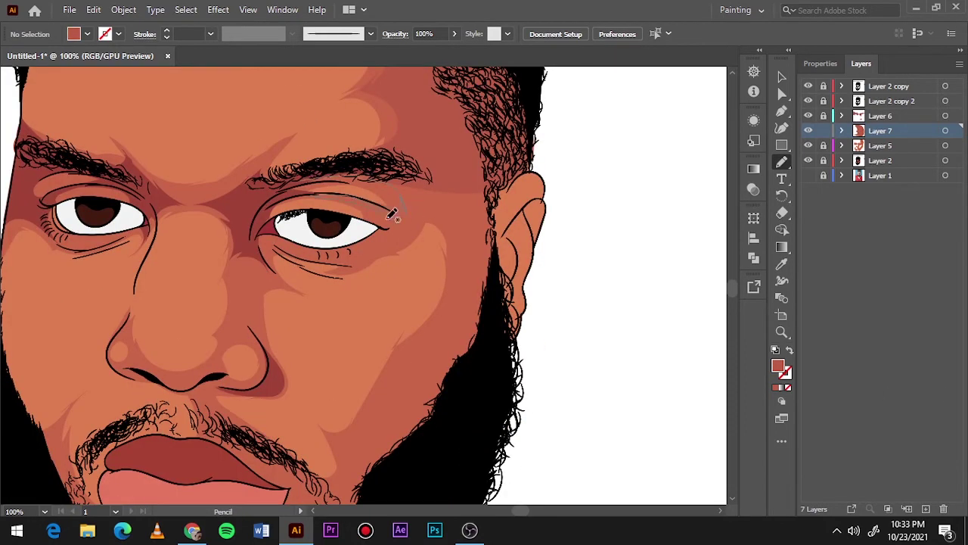
drag(459, 259, 277, 257)
scroll(446, 366, down, 2)
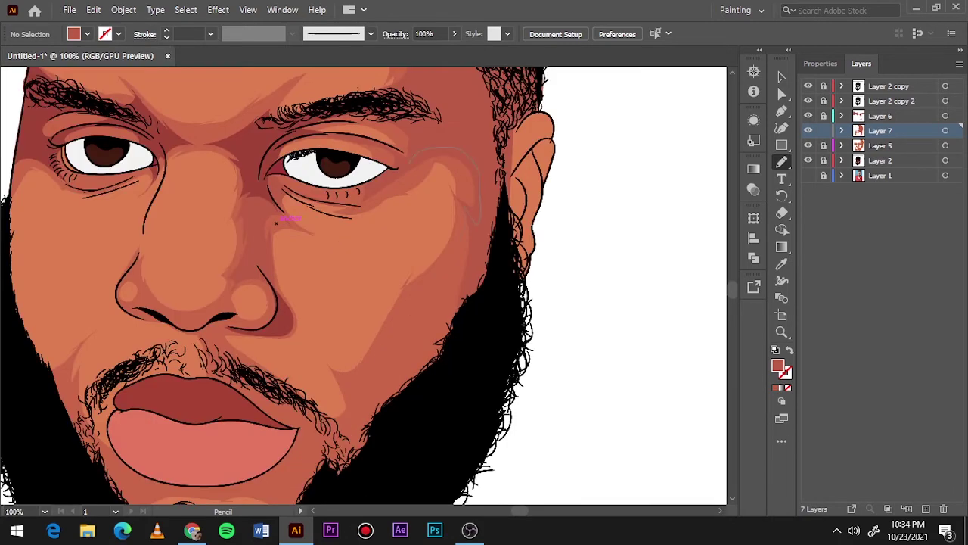
scroll(277, 221, down, 6)
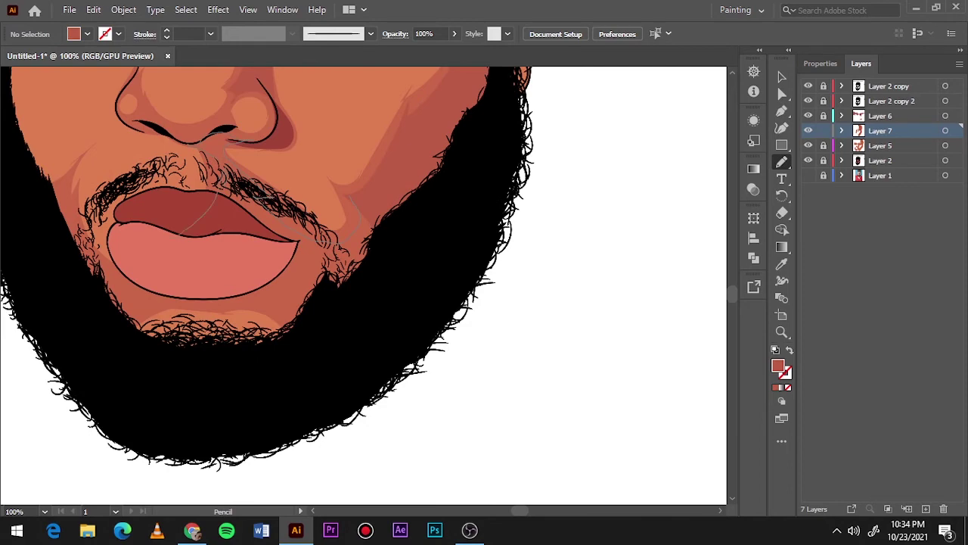
scroll(206, 363, up, 3)
scroll(206, 363, left, 7)
drag(324, 399, 326, 400)
scroll(439, 159, up, 4)
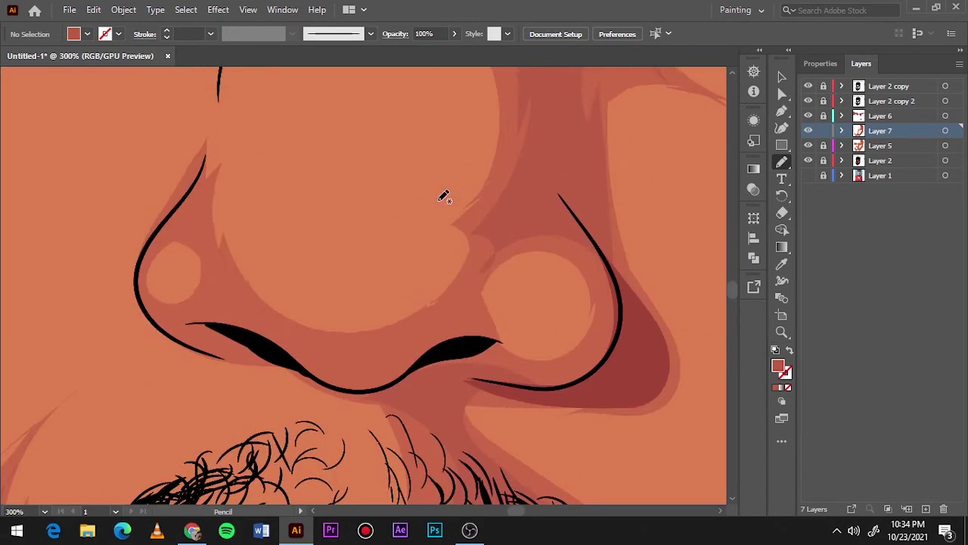
Shade beside the left nostril, down the left cheek and between the brows.
drag(200, 347, 221, 356)
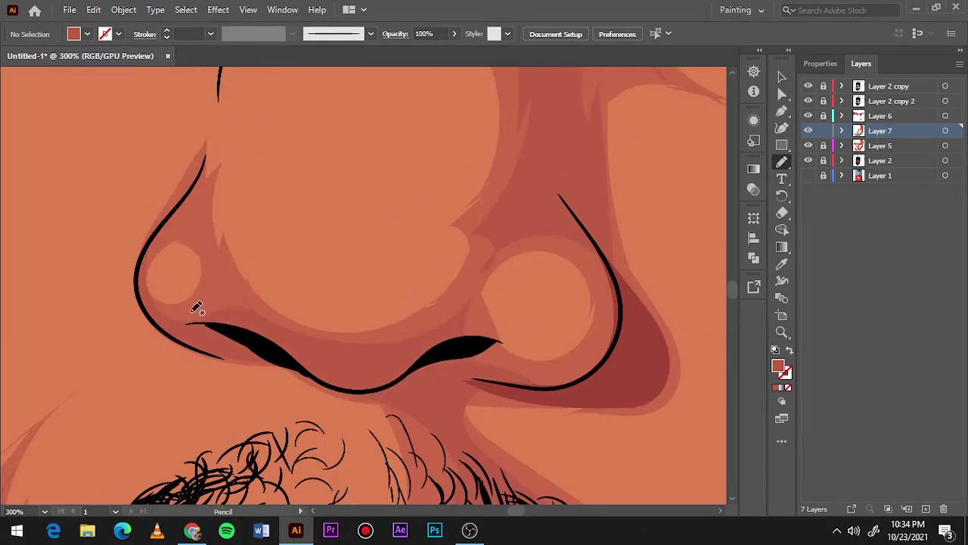
drag(158, 234, 124, 277)
key(ctrl+0)
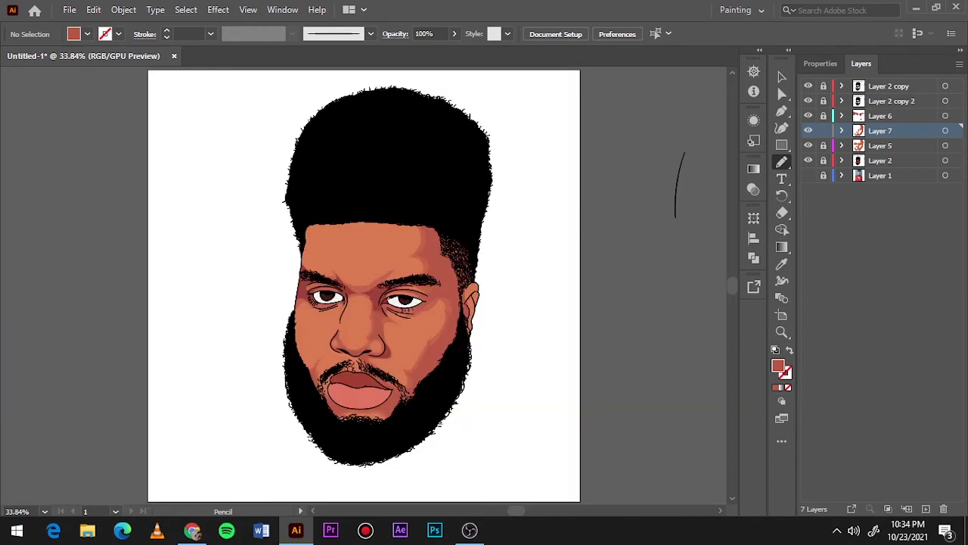
scroll(327, 295, up, 5)
drag(191, 352, 180, 372)
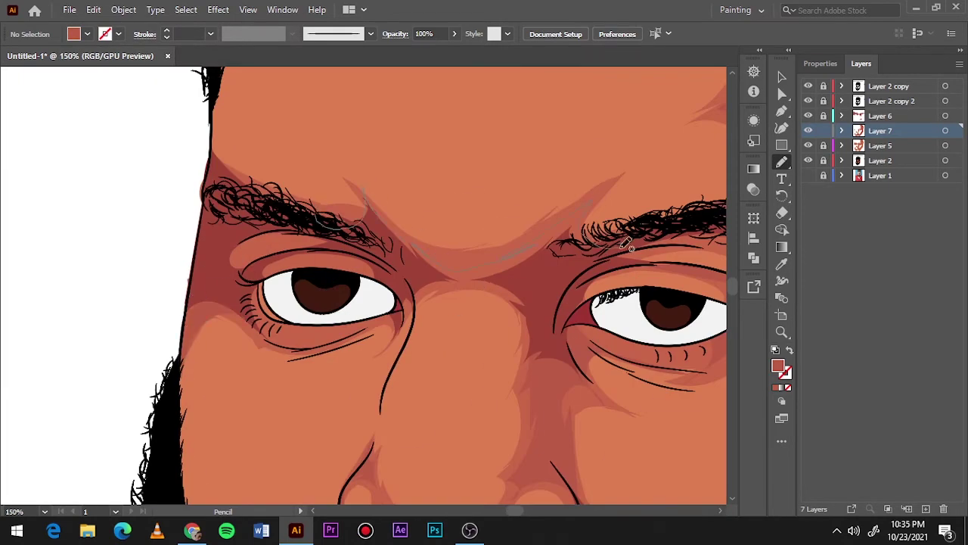
drag(626, 243, 521, 282)
click(879, 161)
Create Layer 8 and set a lighter skin-tone fill sampled from the face.
click(925, 508)
scroll(287, 219, down, 5)
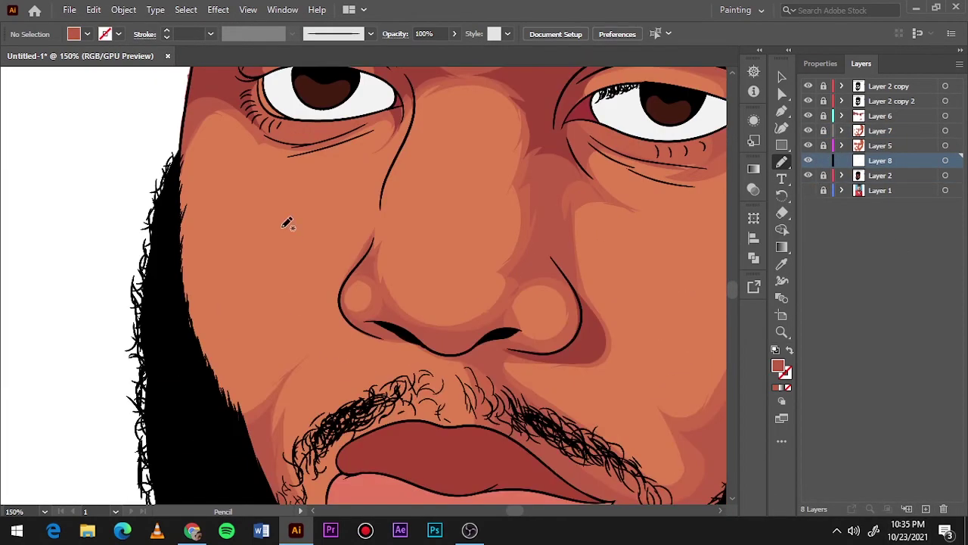
key(i)
click(288, 218)
double_click(778, 366)
key(Return)
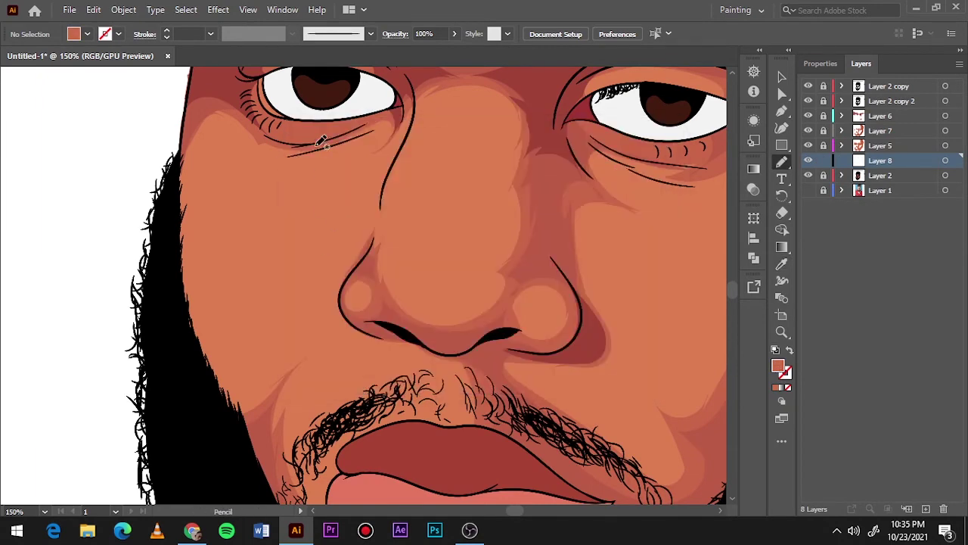
key(n)
key(i)
double_click(777, 366)
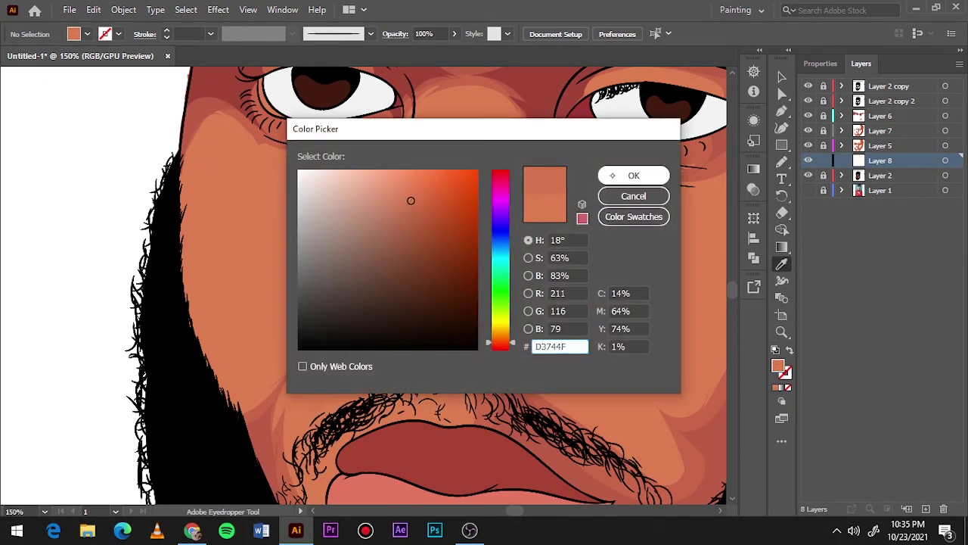
key(Return)
key(n)
Trace highlight shapes under the left eye, down the nose and on the left cheek.
click(808, 190)
drag(307, 143, 358, 168)
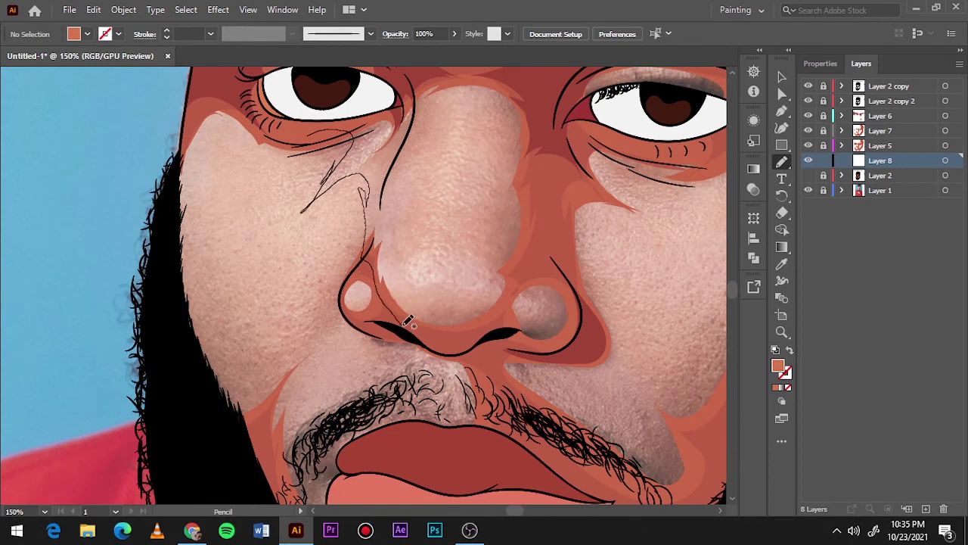
drag(426, 157, 396, 269)
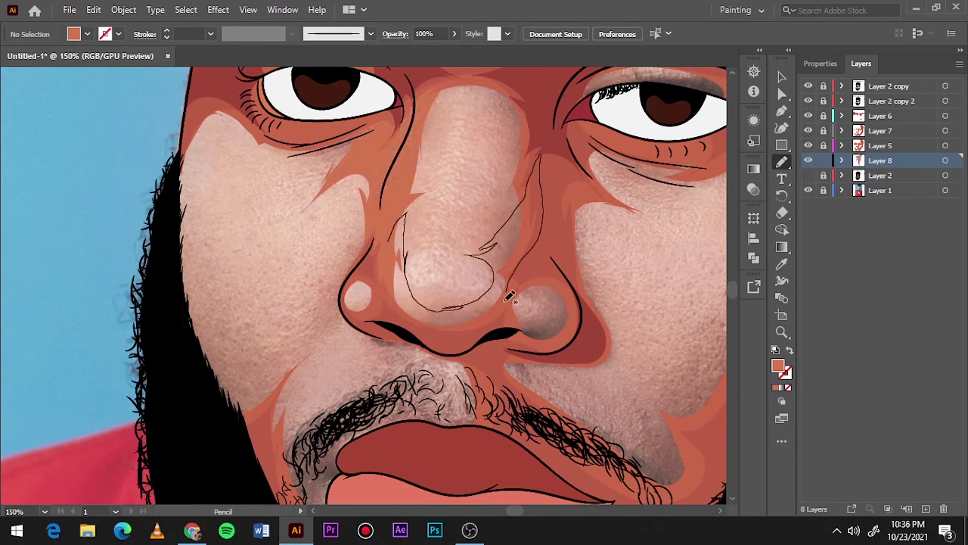
drag(511, 298, 507, 295)
drag(488, 100, 493, 219)
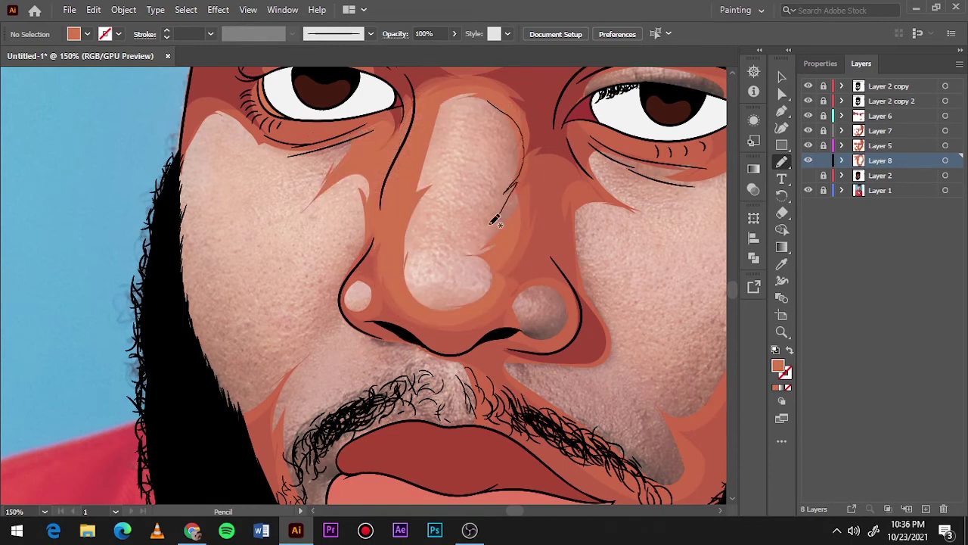
drag(282, 488, 211, 143)
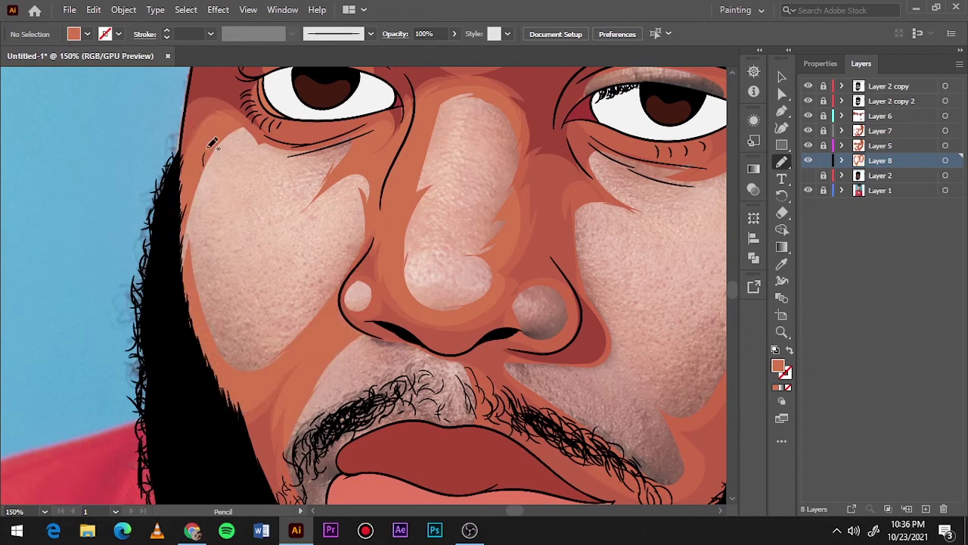
drag(378, 124, 292, 156)
drag(293, 159, 322, 173)
key(ctrl+0)
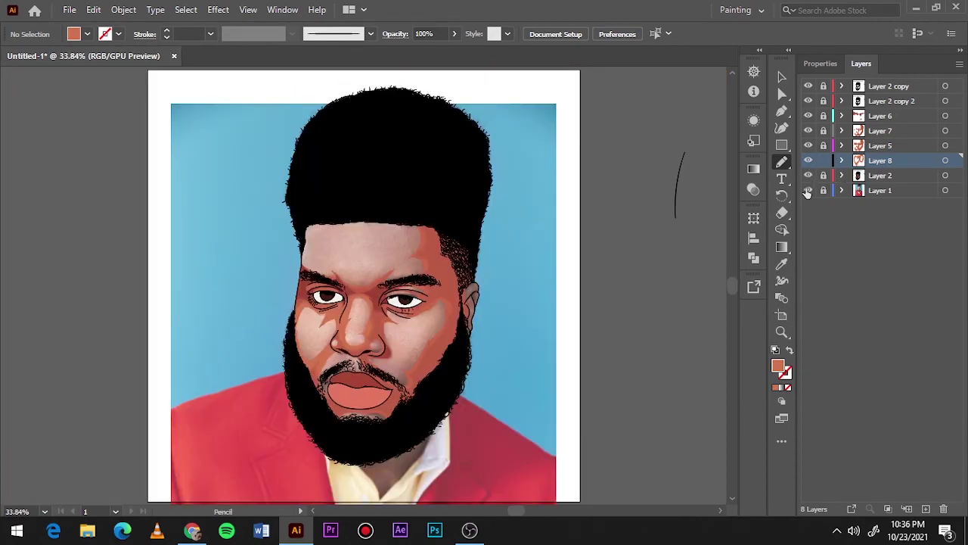
Add a highlight shape on the right cheek, checking it against the reference photo.
click(807, 190)
click(808, 190)
scroll(431, 356, up, 5)
drag(403, 90, 405, 102)
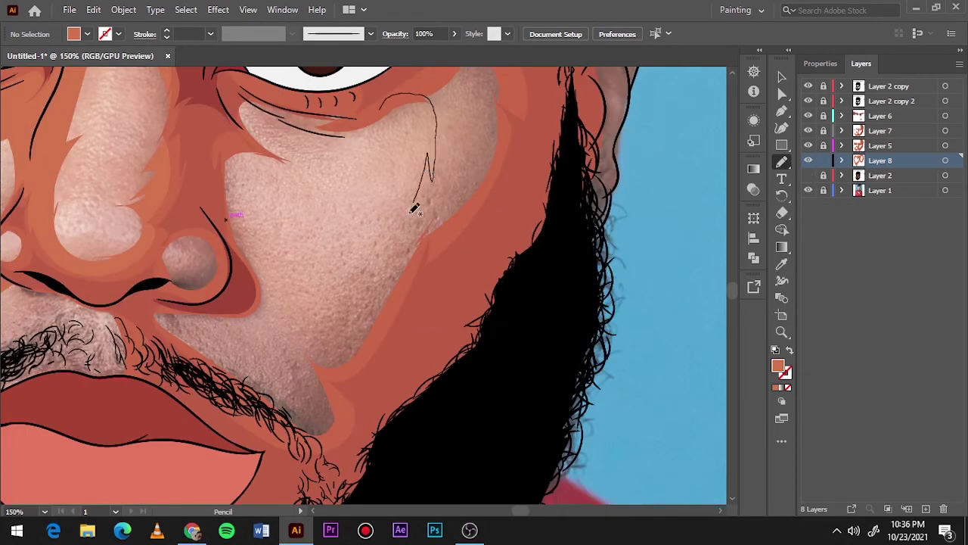
scroll(281, 303, up, 3)
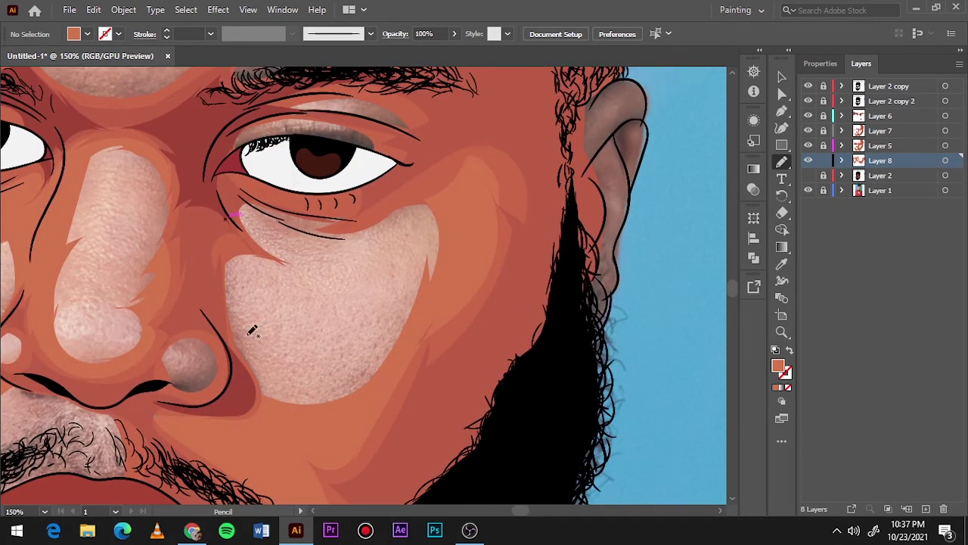
drag(296, 260, 284, 250)
key(ctrl+0)
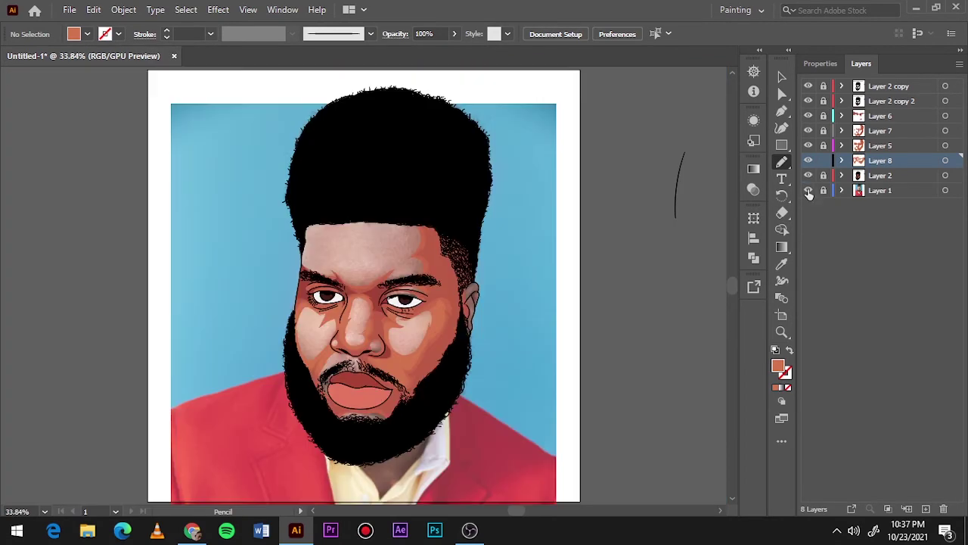
Trace highlight shapes across the forehead and above the right brow, then hide the reference.
click(809, 190)
scroll(347, 251, up, 5)
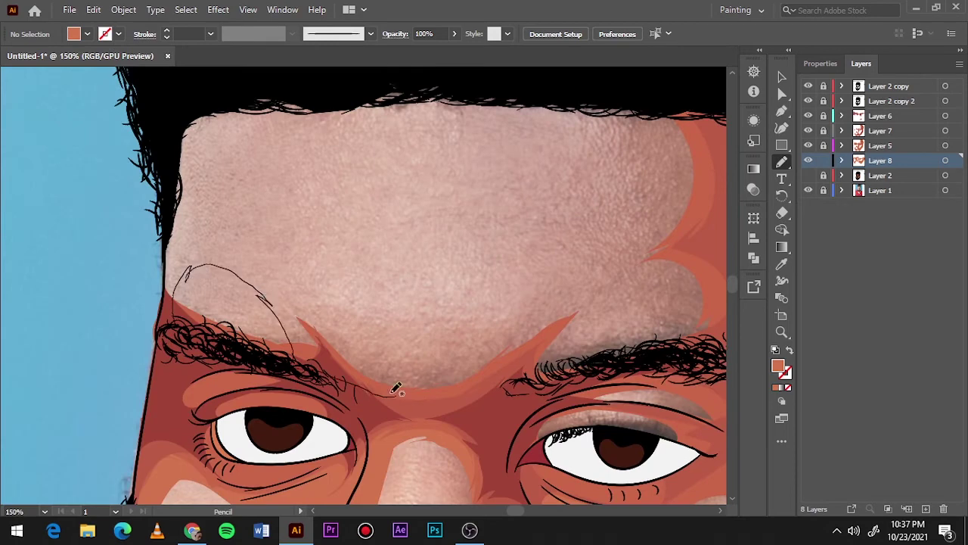
mouse_move(396, 388)
mouse_down()
mouse_move(176, 221)
mouse_move(173, 265)
mouse_up()
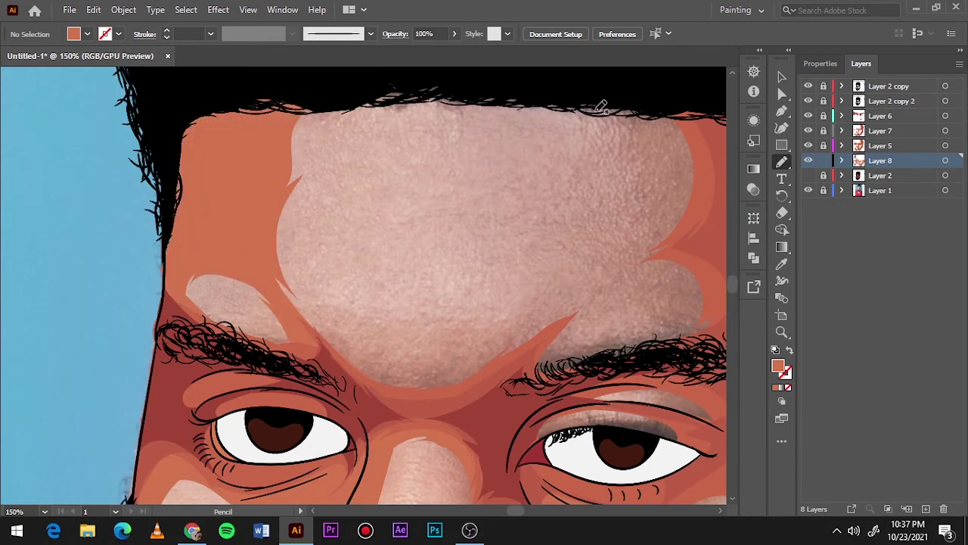
drag(603, 107, 730, 197)
mouse_move(297, 167)
mouse_down()
mouse_move(395, 151)
mouse_move(299, 185)
mouse_up()
drag(440, 369, 441, 363)
drag(657, 261, 703, 268)
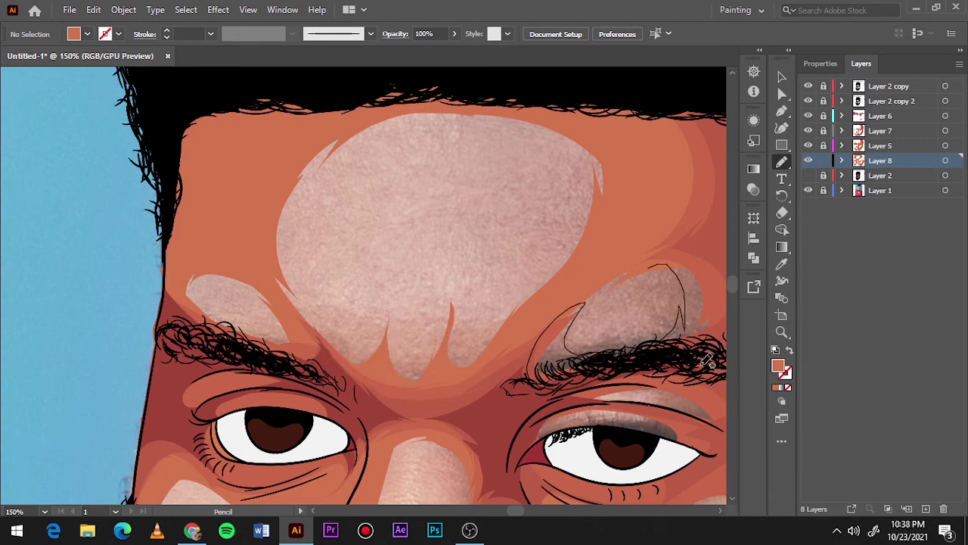
key(ctrl+0)
click(808, 176)
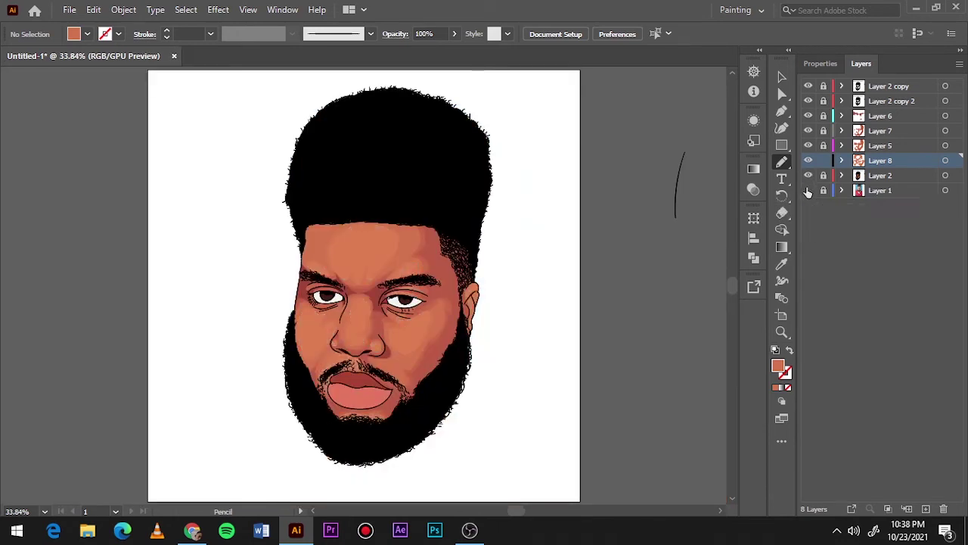
click(808, 190)
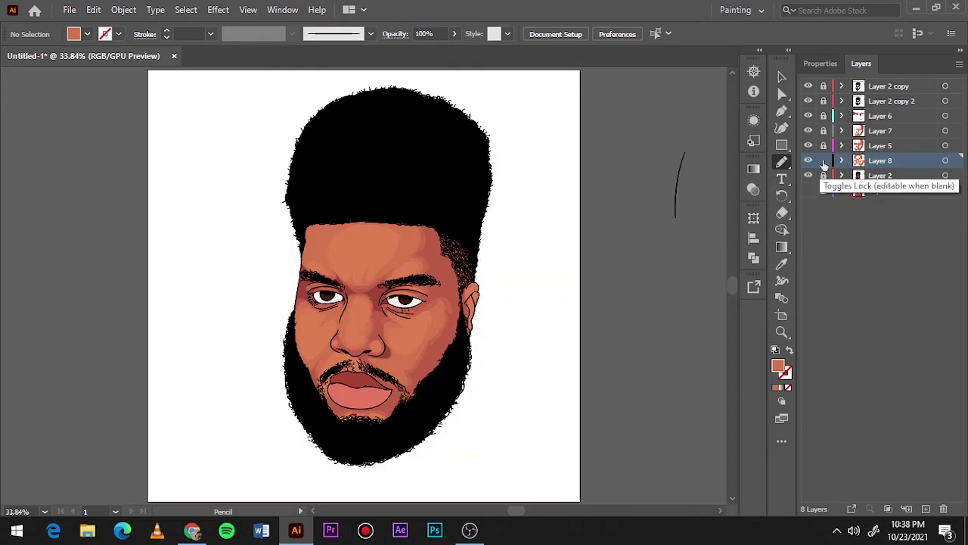
Add Layer 9, keep the current fill and trace a stroke along the left cheek edge.
key(ctrl+l)
scroll(281, 346, up, 4)
double_click(778, 365)
key(Return)
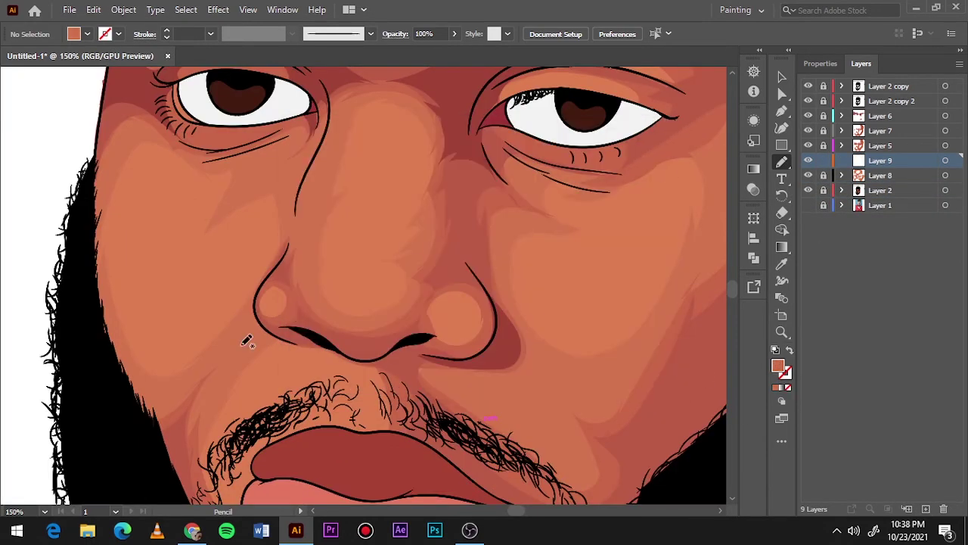
key(ctrl+0)
scroll(258, 412, up, 4)
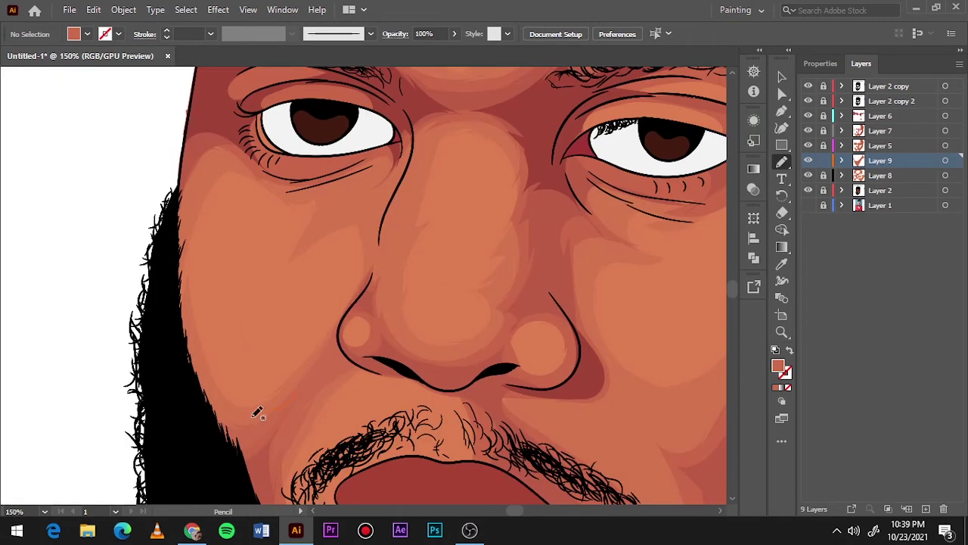
drag(171, 297, 233, 444)
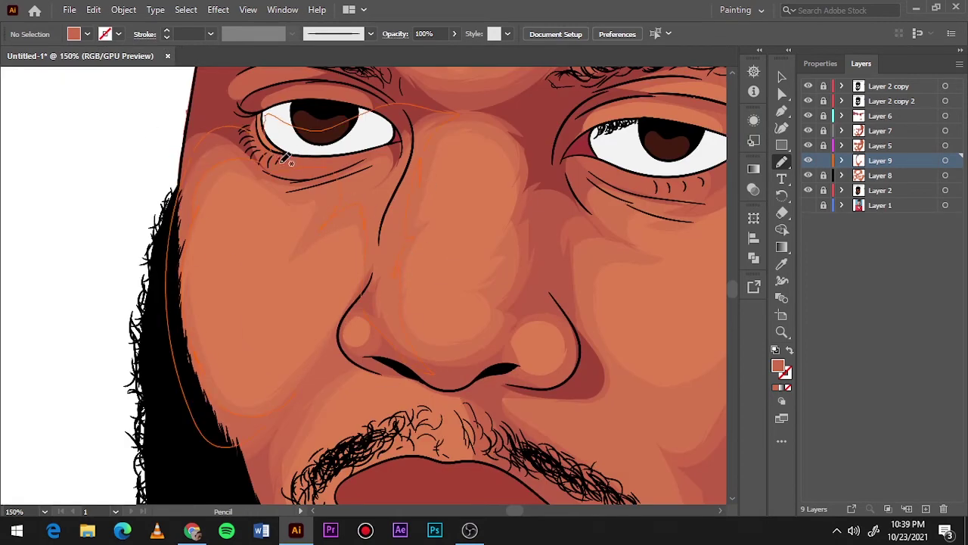
key(ctrl+0)
scroll(325, 340, up, 3)
scroll(327, 341, up, 1)
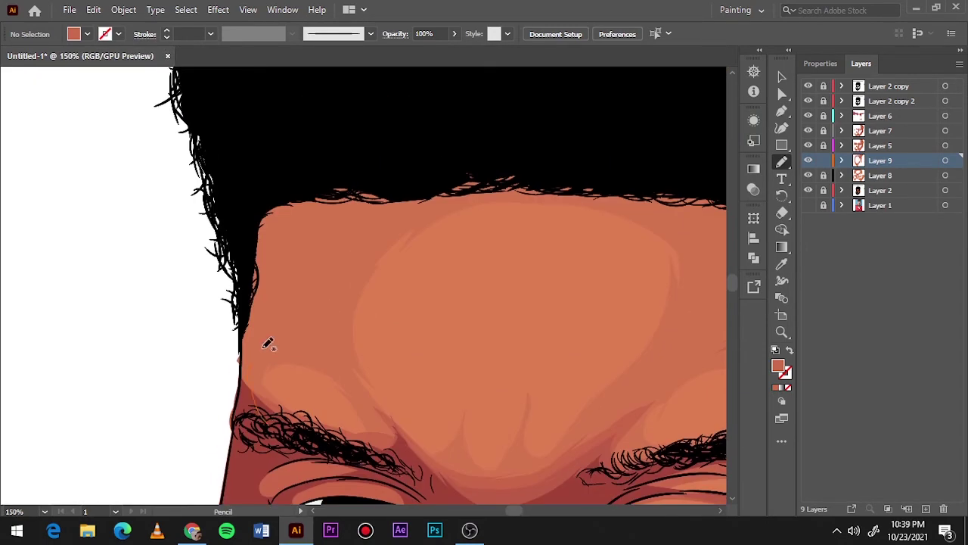
Trace a forehead path, then undo the last three drawn paths.
mouse_move(265, 339)
mouse_down()
mouse_move(249, 216)
mouse_move(379, 428)
mouse_up()
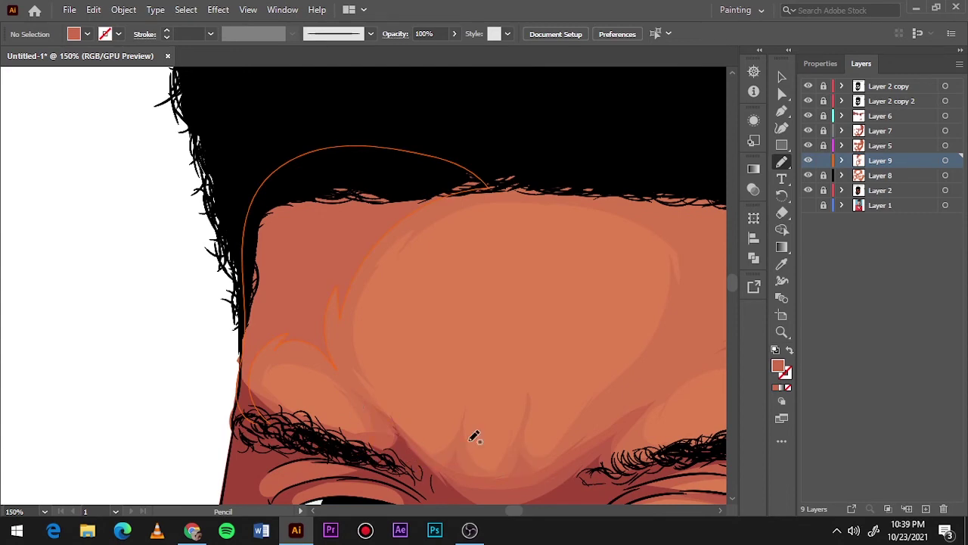
scroll(326, 242, down, 1)
key(ctrl+z)
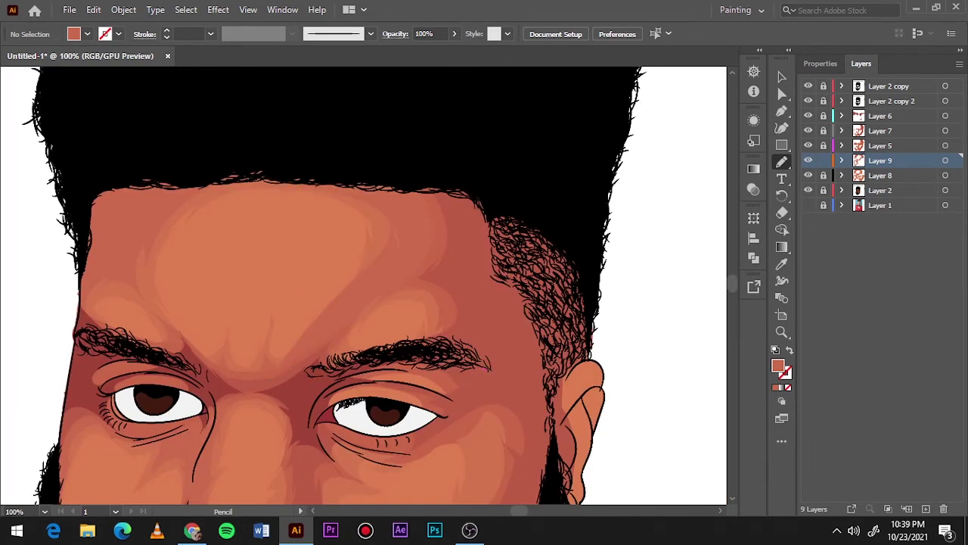
key(ctrl+z)
scroll(361, 369, down, 5)
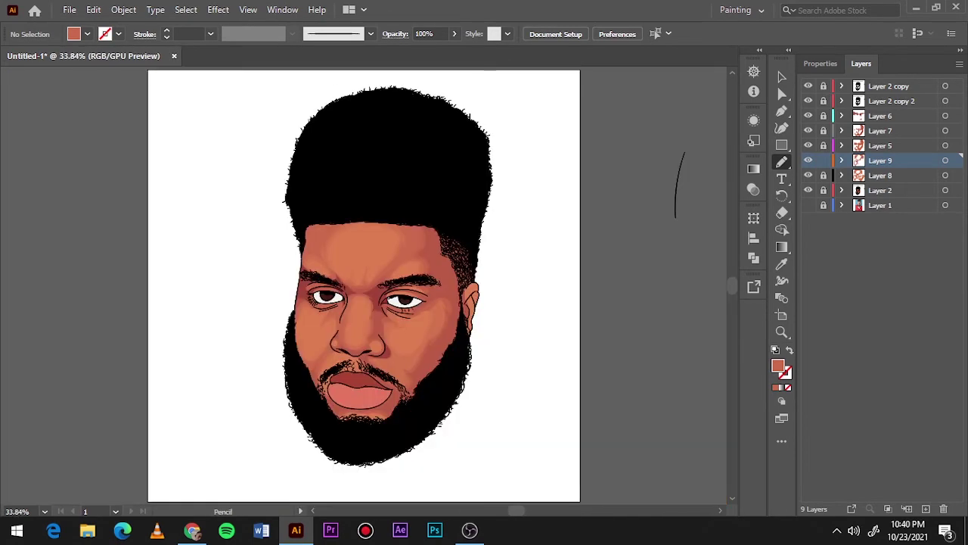
scroll(426, 371, up, 6)
scroll(478, 149, down, 1)
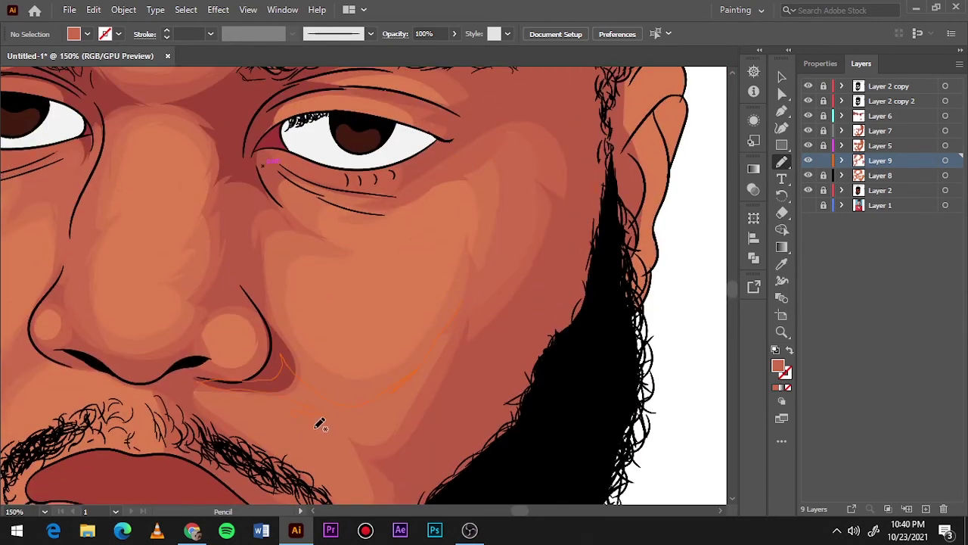
key(ctrl+z)
scroll(528, 285, down, 2)
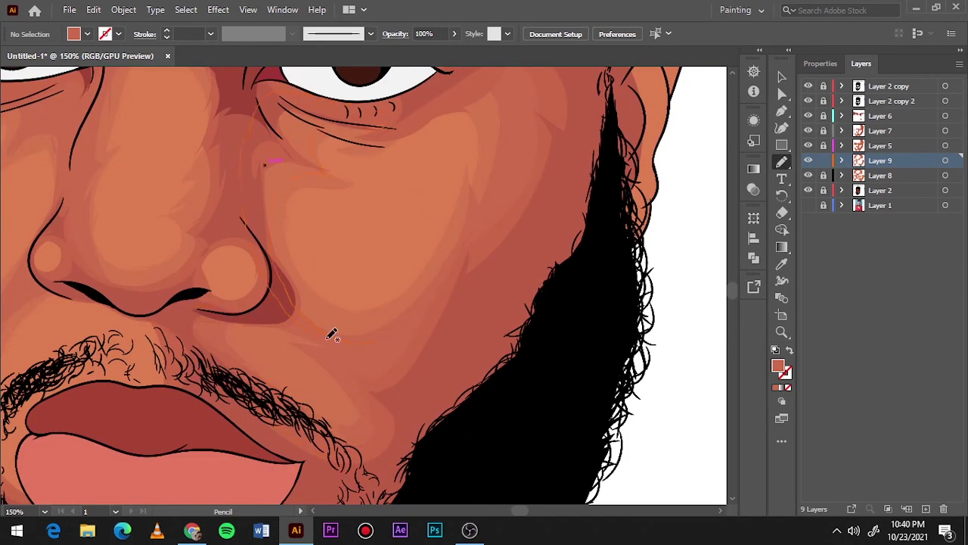
key(ctrl+0)
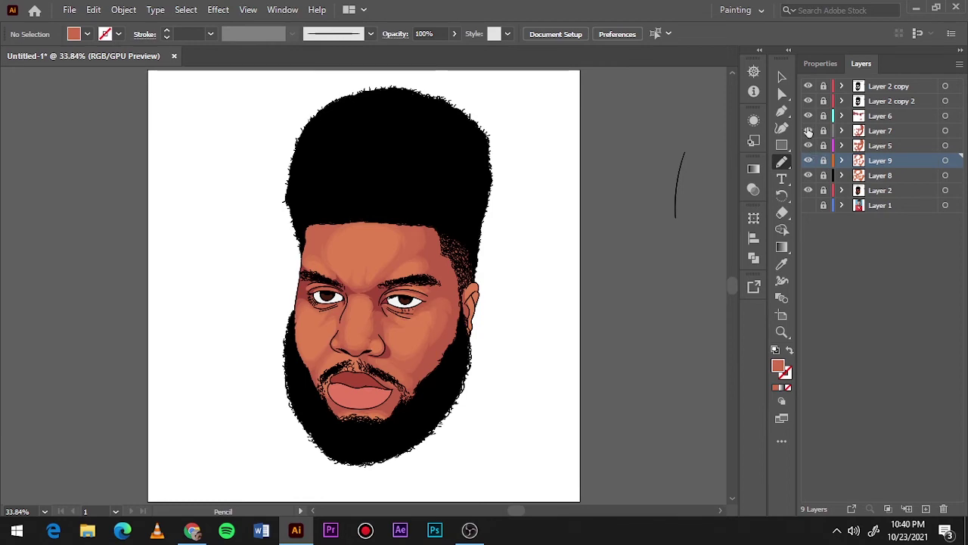
Add a new layer above Layer 6 with a dark-red fill sampled from the face.
click(877, 117)
click(926, 509)
scroll(379, 352, up, 5)
key(i)
click(439, 383)
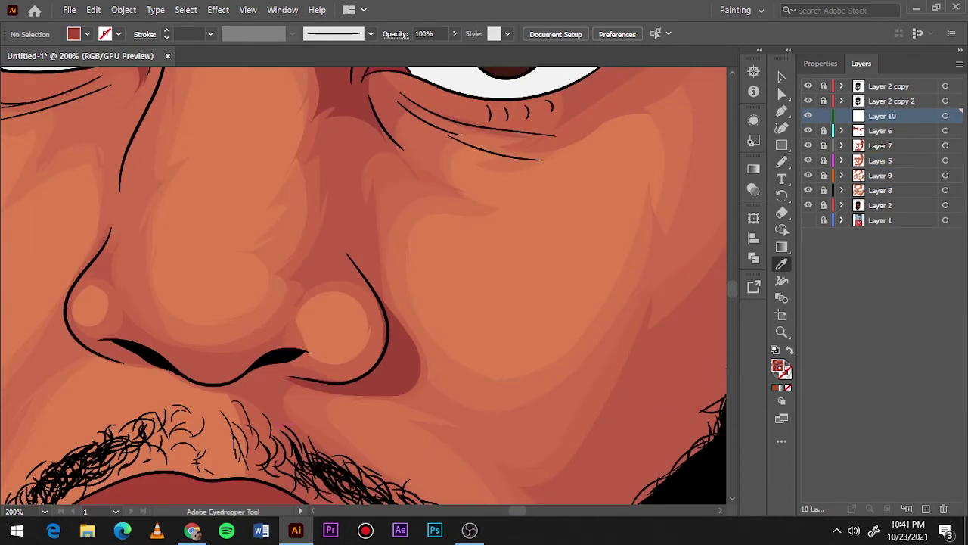
double_click(777, 366)
click(631, 174)
key(n)
Draw dark shadows below the nose, around the left nostril and beside the right eye.
mouse_move(285, 377)
mouse_down()
mouse_move(336, 386)
mouse_move(333, 374)
mouse_up()
scroll(318, 409, left, 5)
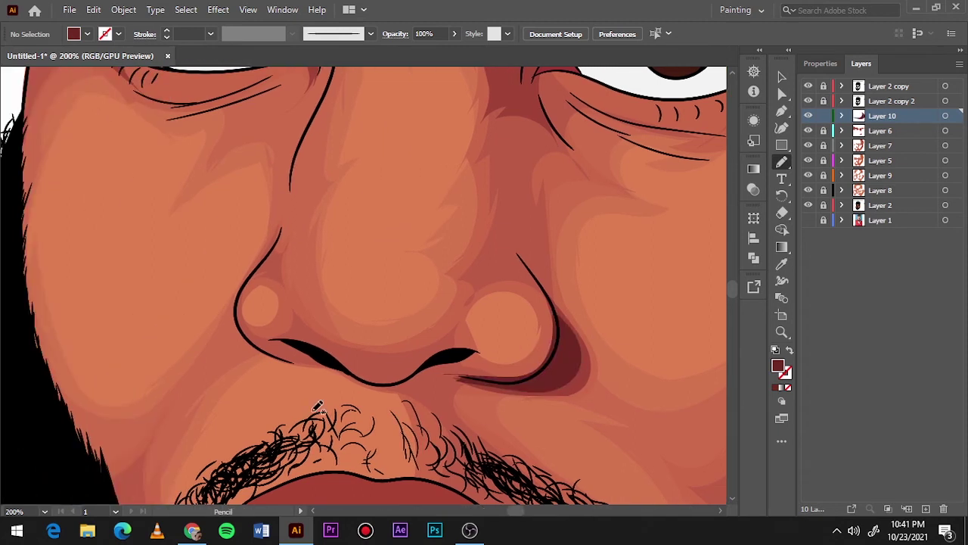
drag(299, 327, 259, 351)
mouse_move(271, 365)
mouse_down()
mouse_move(420, 376)
mouse_move(338, 374)
mouse_up()
scroll(319, 359, down, 2)
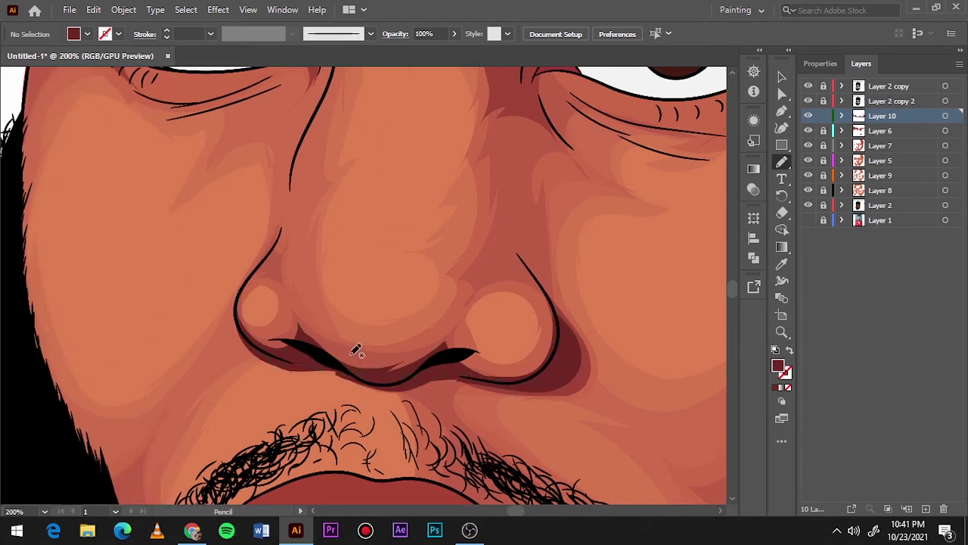
scroll(356, 350, down, 3)
scroll(390, 310, up, 5)
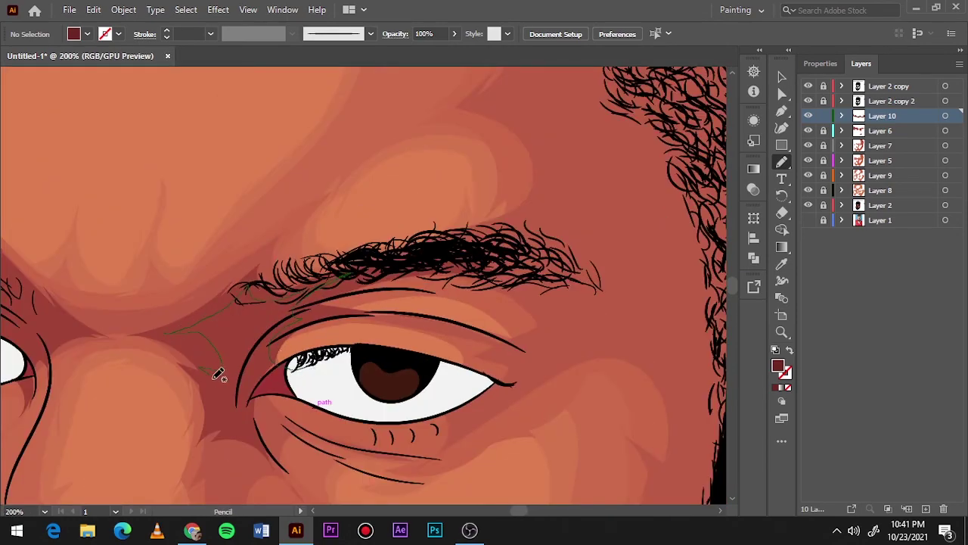
drag(217, 374, 261, 433)
scroll(261, 433, down, 3)
scroll(450, 266, up, 2)
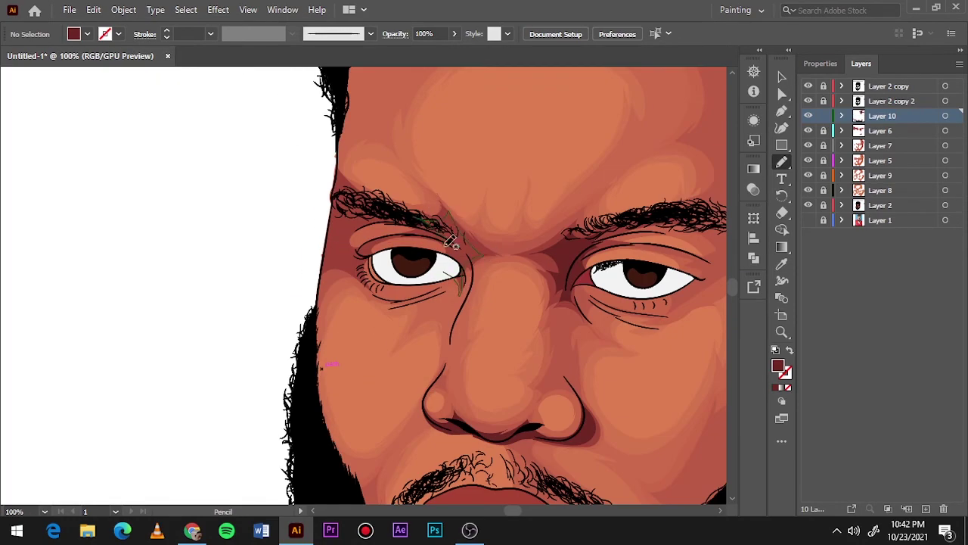
drag(451, 241, 459, 283)
scroll(283, 316, down, 3)
scroll(414, 418, up, 2)
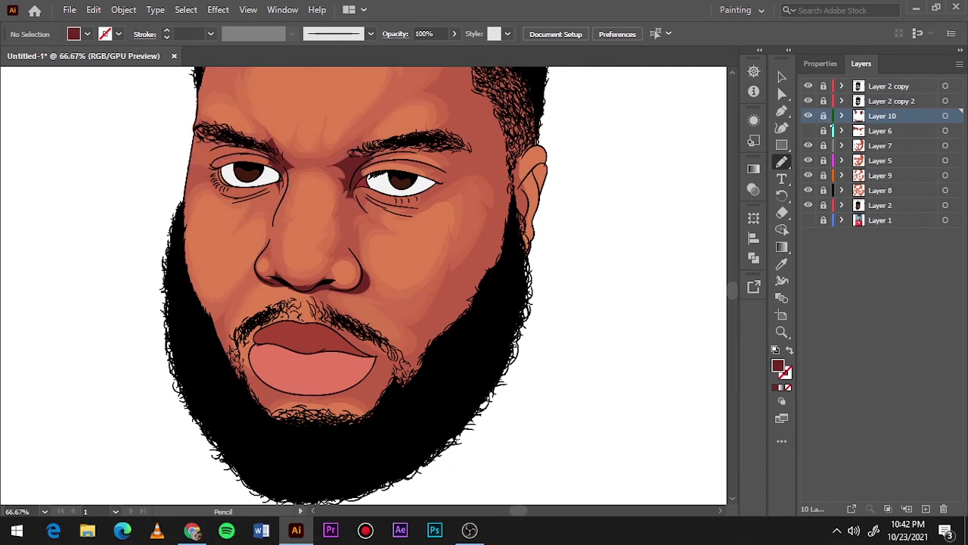
Make Layer 6 visible and active and sketch shading strokes on the lips.
click(808, 130)
click(880, 130)
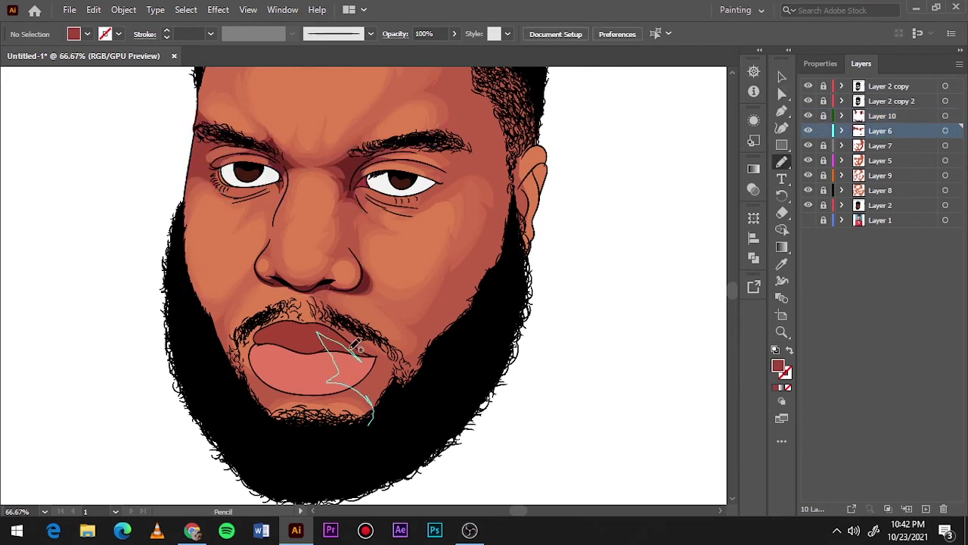
drag(356, 346, 357, 350)
drag(325, 288, 326, 287)
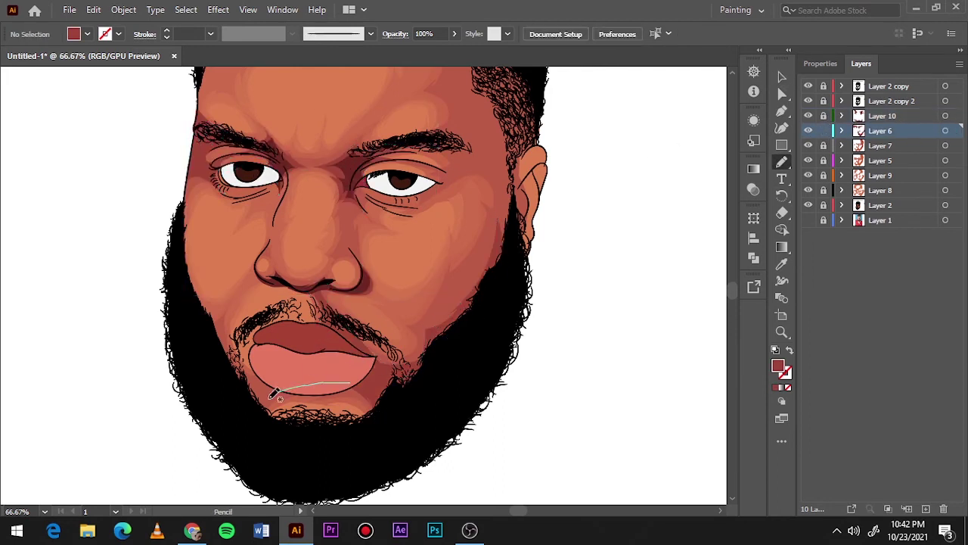
click(782, 76)
key(ctrl+0)
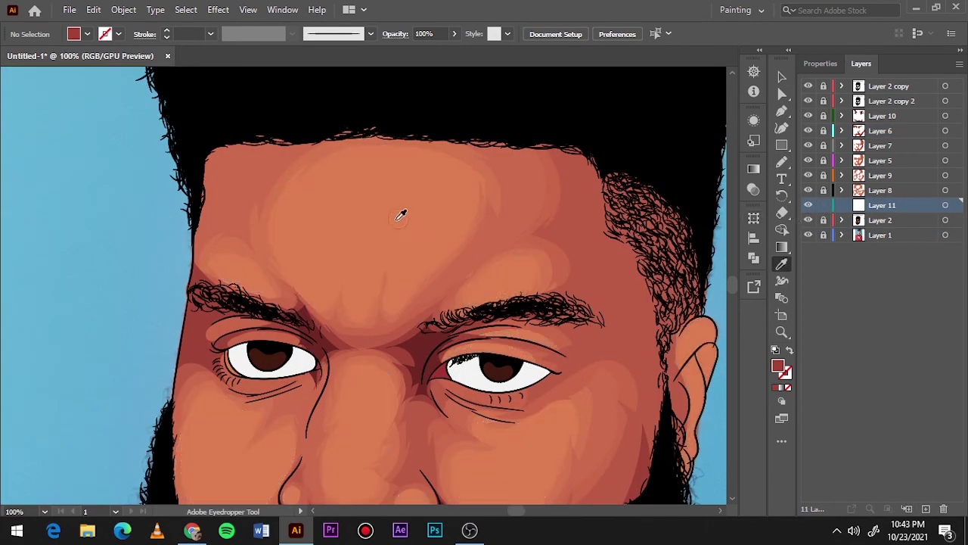
Sample a light salmon skin tone and draw highlight shapes on the forehead and face.
click(401, 212)
key(Return)
key(n)
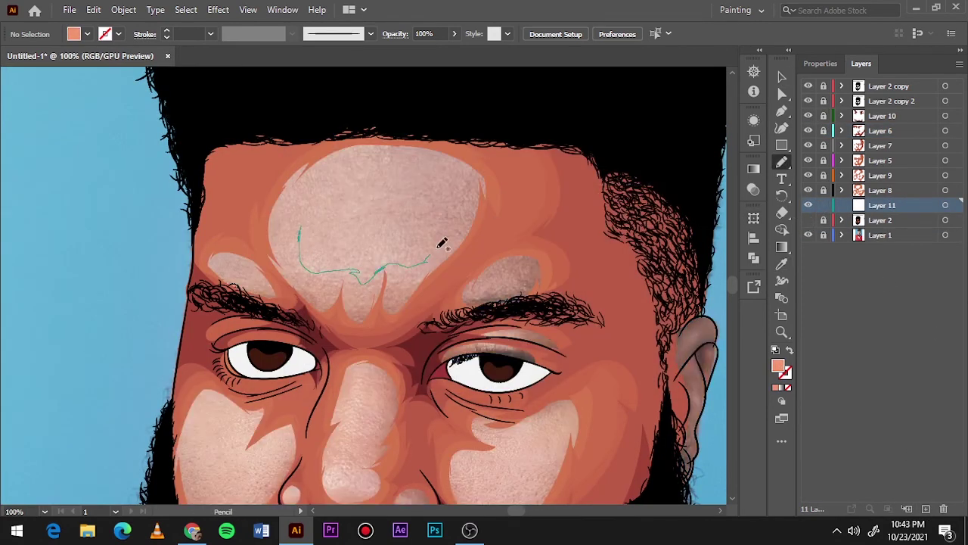
drag(442, 244, 300, 228)
drag(426, 178, 428, 182)
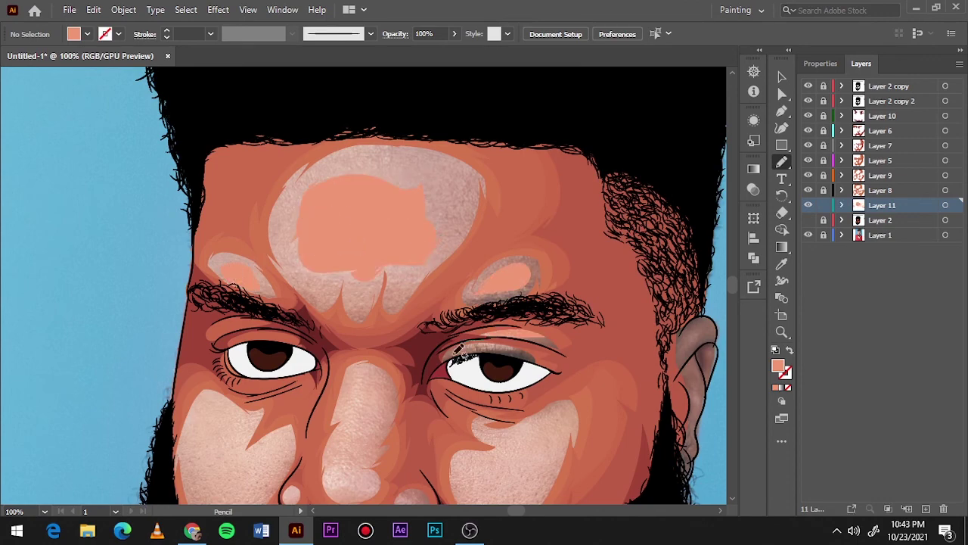
Hide the reference photo and review the portrait with the whole artboard in view.
click(808, 235)
key(ctrl+0)
key(ctrl+z)
scroll(318, 325, up, 2)
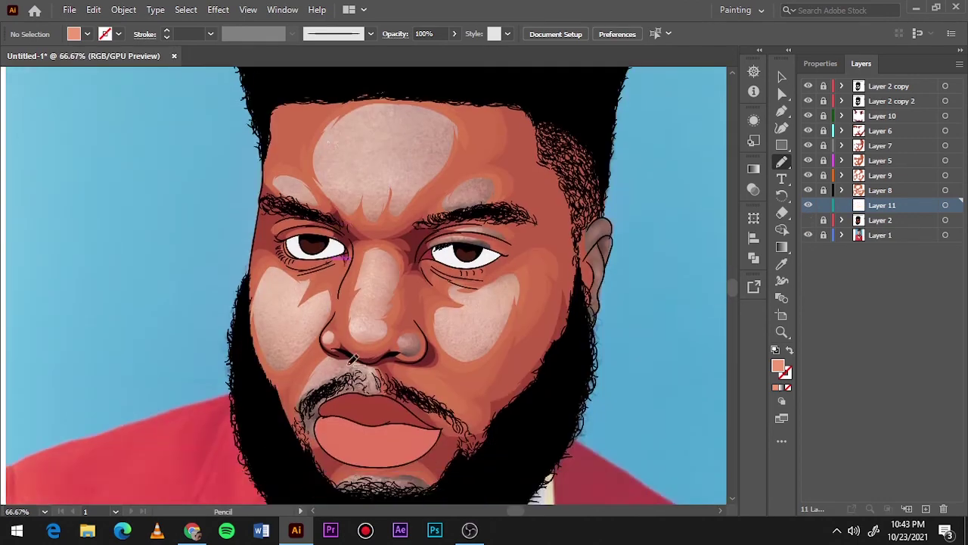
scroll(295, 296, up, 1)
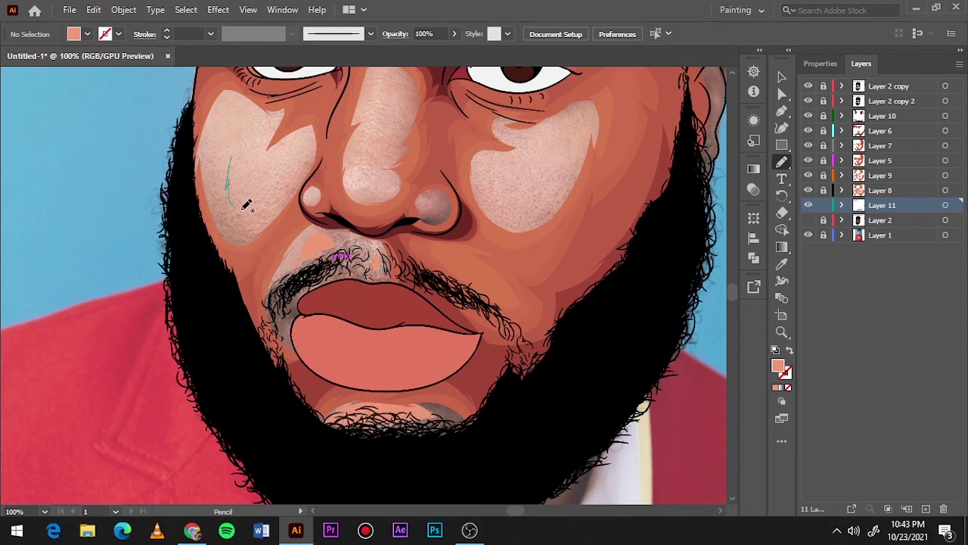
scroll(492, 201, up, 2)
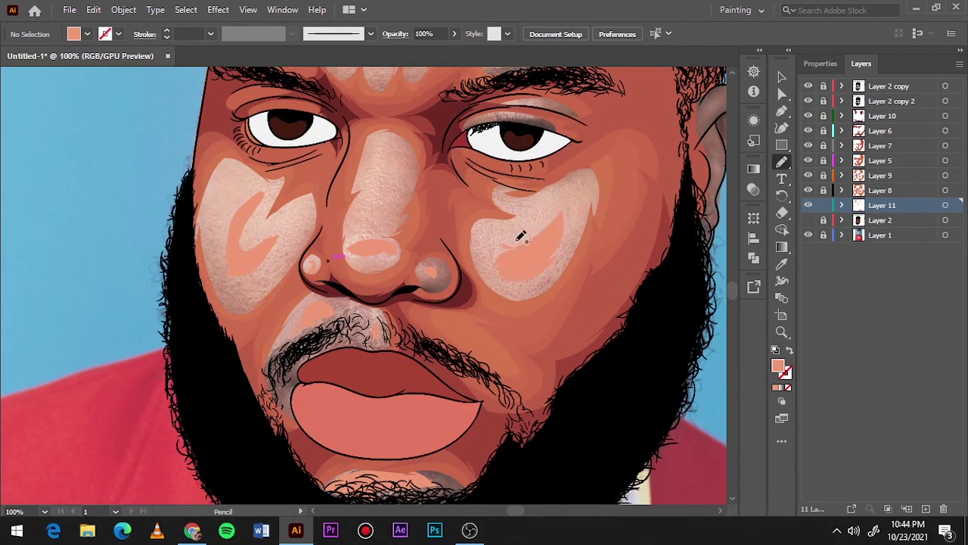
scroll(530, 227, up, 3)
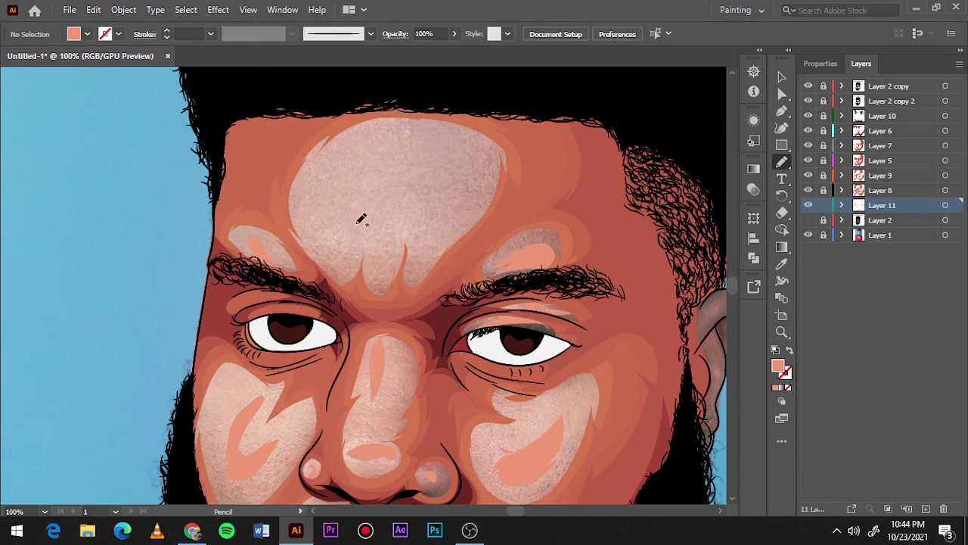
key(ctrl+0)
Target Layer 11's highlight shapes and set a reddish BA5A4A fill in the Color Picker.
click(808, 235)
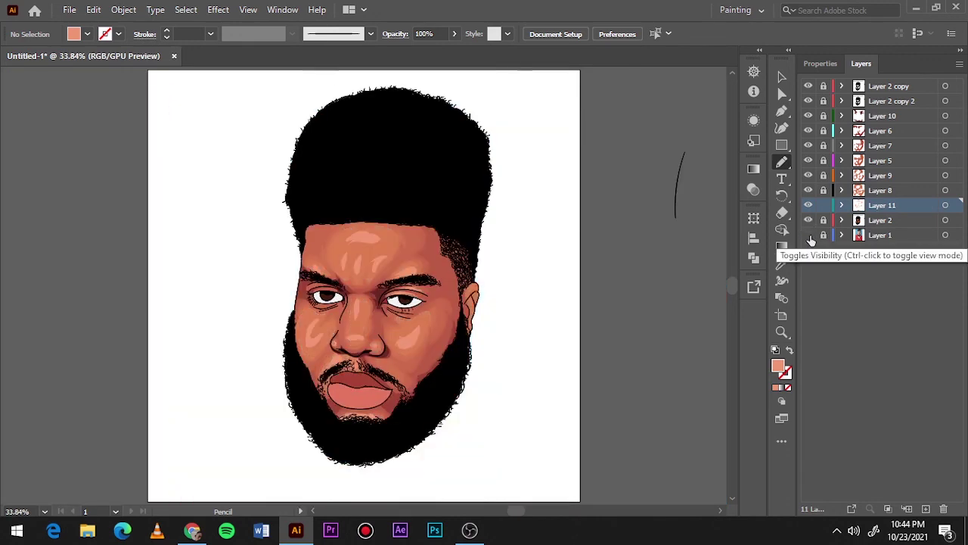
click(946, 205)
double_click(778, 365)
click(601, 176)
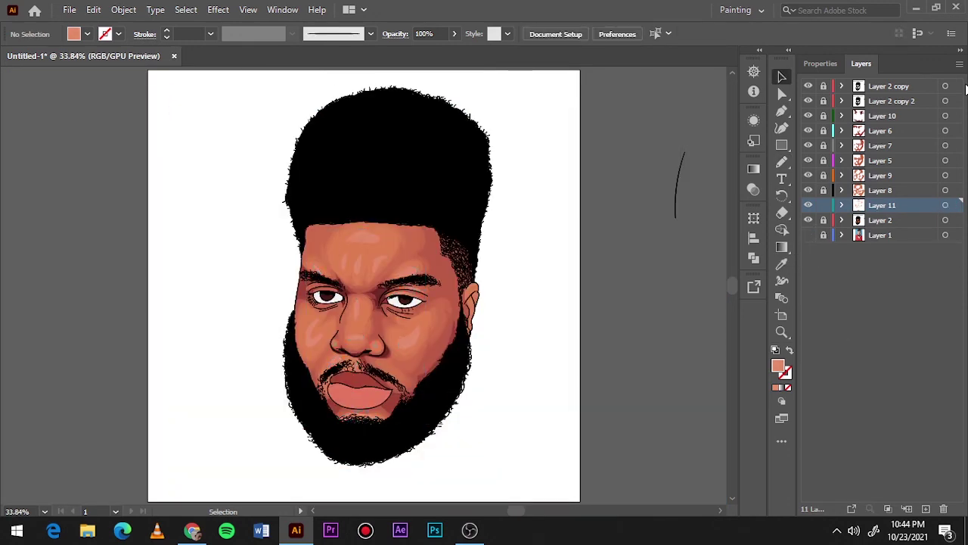
Set a darker red fill and draw shadows at both lip corners.
key(i)
key(v)
click(640, 134)
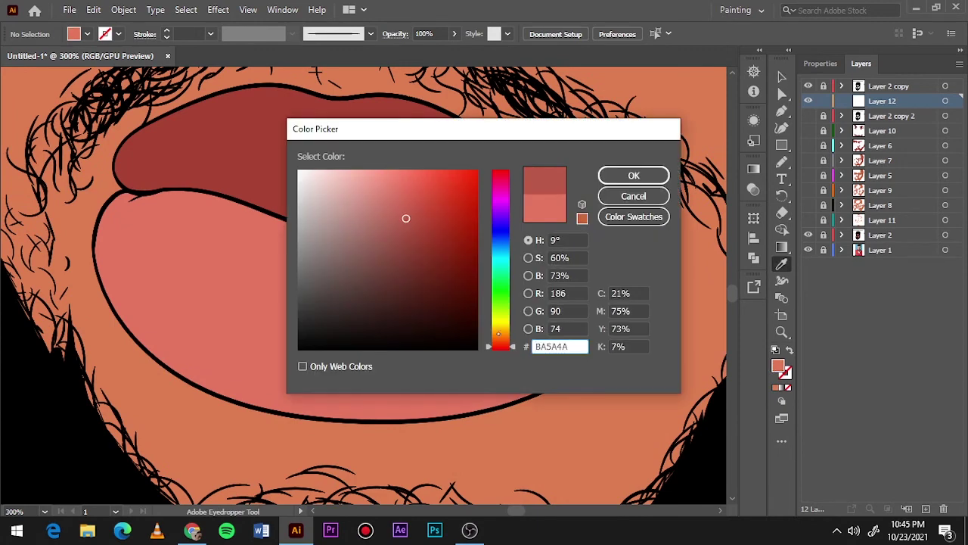
click(634, 176)
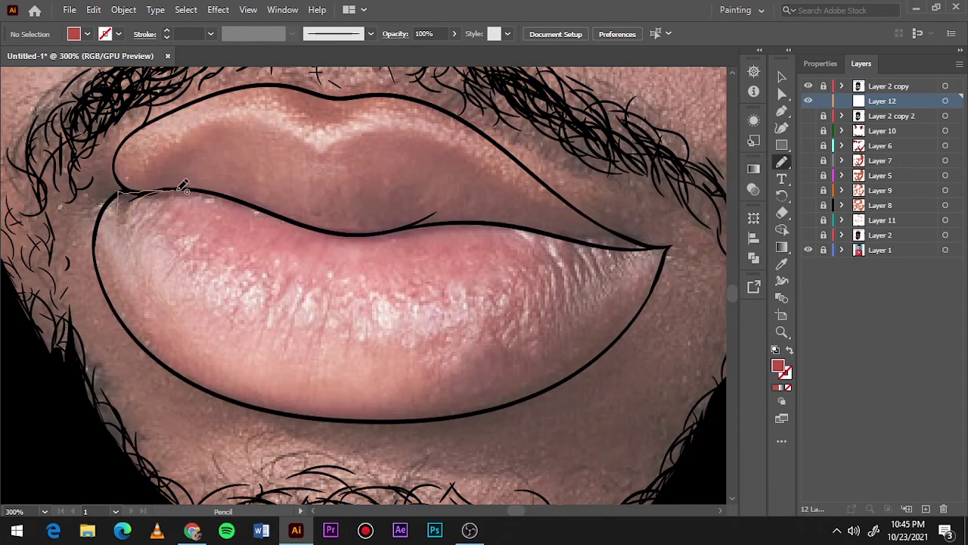
drag(118, 195, 174, 312)
drag(668, 248, 567, 318)
Shade the upper lip with dark red shapes, toggling Layer 2 to check.
click(808, 234)
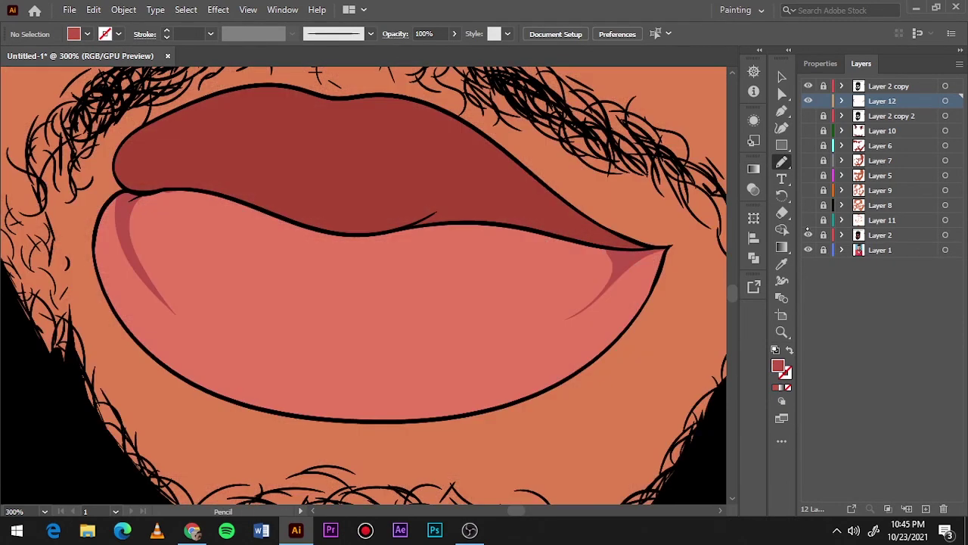
click(808, 234)
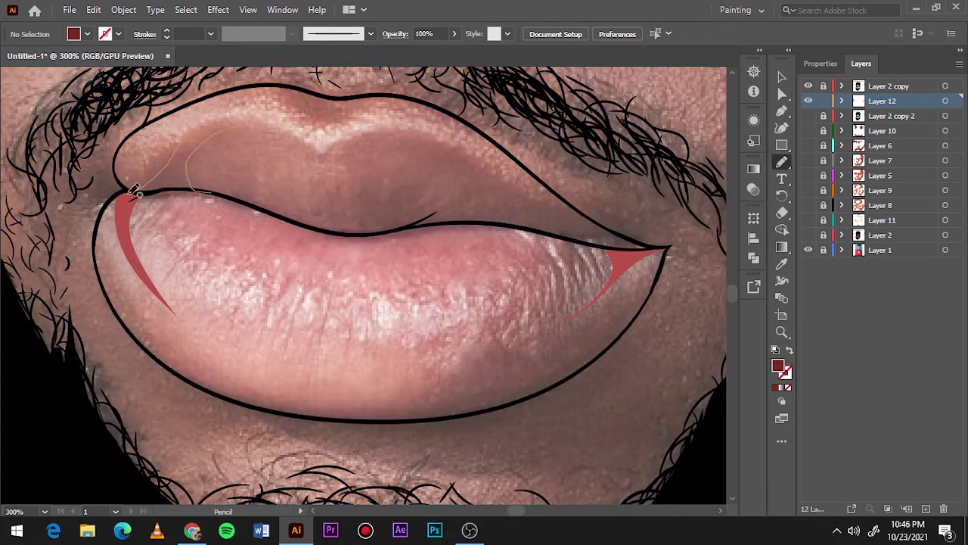
drag(135, 191, 133, 194)
drag(423, 145, 462, 221)
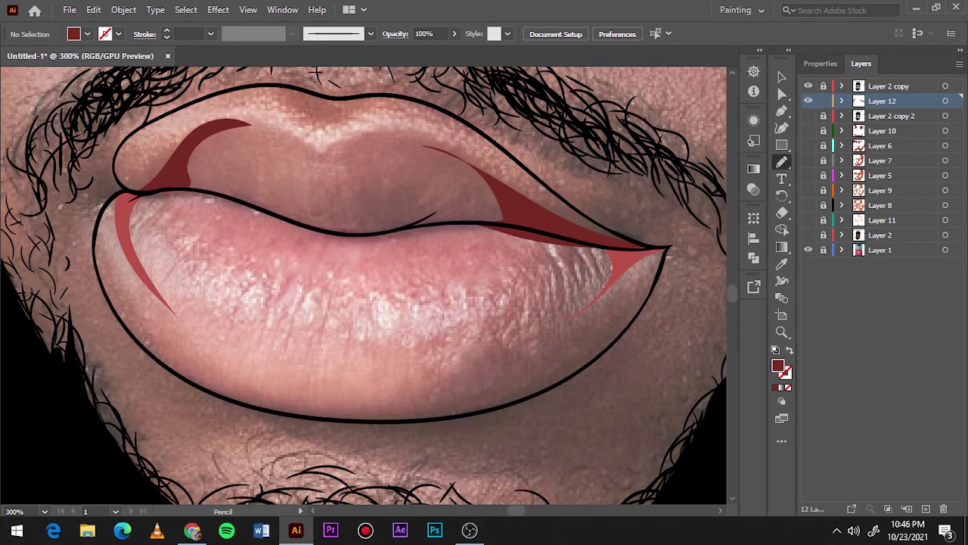
drag(337, 157, 439, 166)
click(808, 234)
key(ctrl+0)
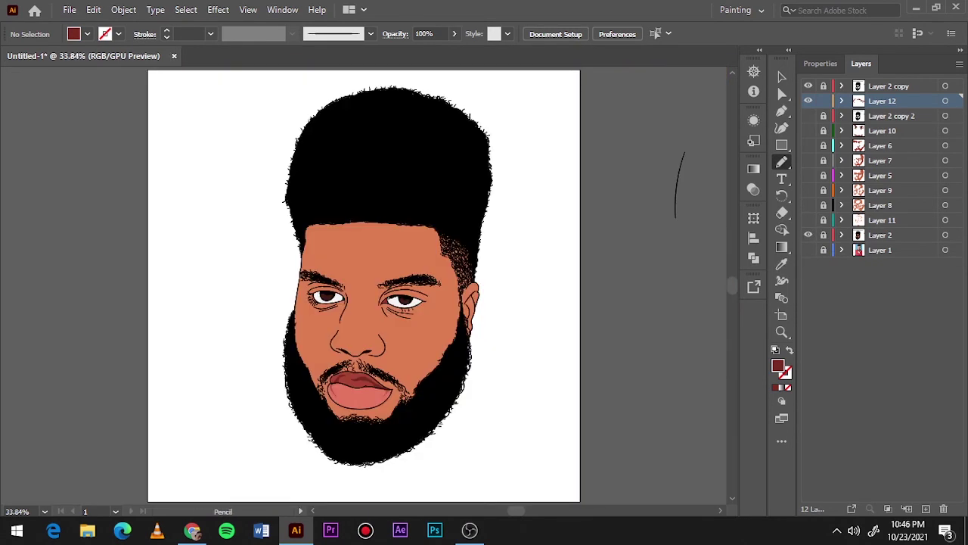
Sample the dark brown iris colour and draw shading shapes inside the irises.
scroll(327, 297, up, 10)
key(i)
click(255, 288)
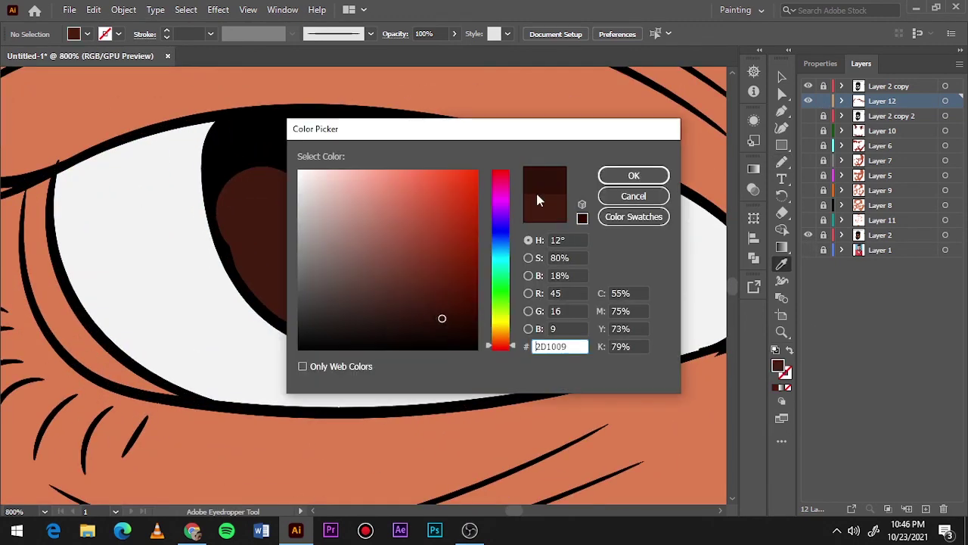
key(Return)
key(n)
mouse_move(255, 288)
mouse_down()
mouse_move(507, 156)
mouse_move(250, 291)
mouse_up()
scroll(415, 363, down, 3)
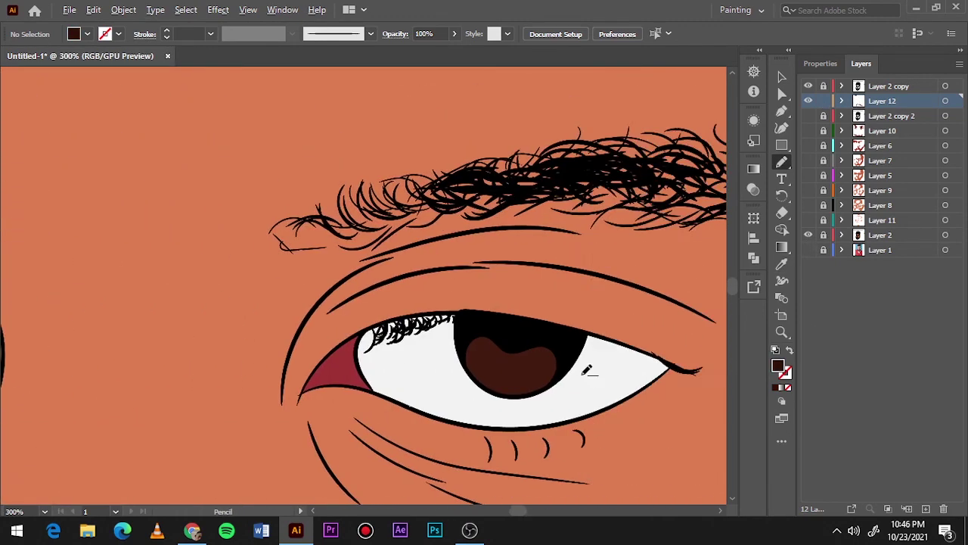
scroll(416, 363, up, 2)
mouse_move(421, 386)
mouse_down()
mouse_move(469, 357)
mouse_move(420, 386)
mouse_up()
Set a pinkish mauve fill in the Color Picker.
key(i)
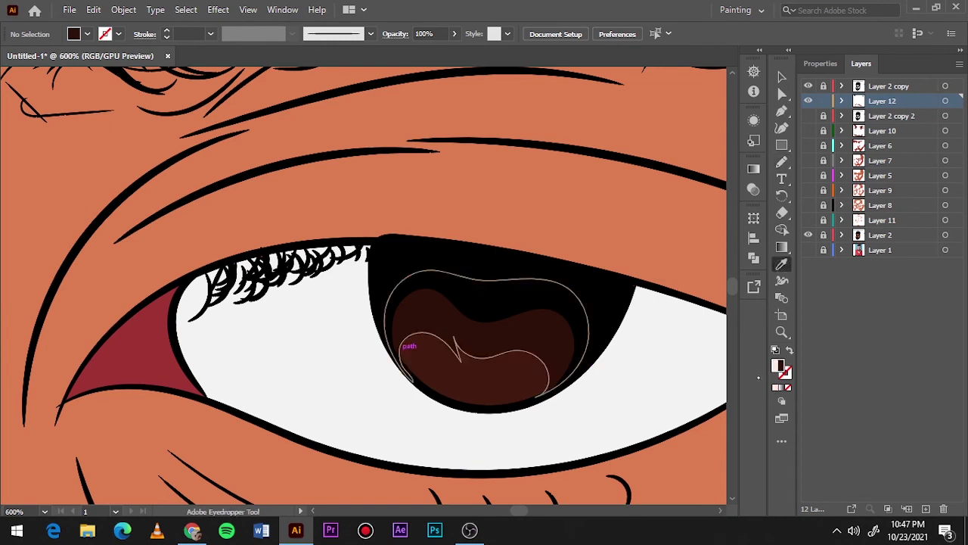
click(402, 339)
click(500, 194)
click(324, 236)
click(634, 174)
key(n)
Draw mauve shadows along the lash line, on the eye white and at the eye corner.
mouse_move(382, 246)
mouse_down()
mouse_move(356, 237)
mouse_move(378, 243)
mouse_up()
scroll(579, 314, right, 3)
mouse_move(421, 313)
mouse_down()
mouse_move(562, 401)
mouse_move(497, 303)
mouse_up()
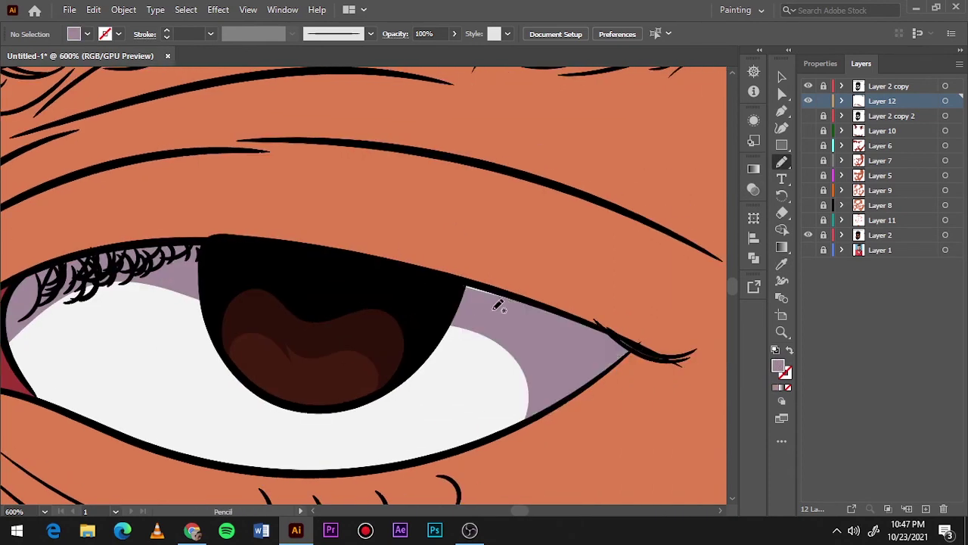
scroll(319, 282, down, 5)
scroll(318, 283, up, 5)
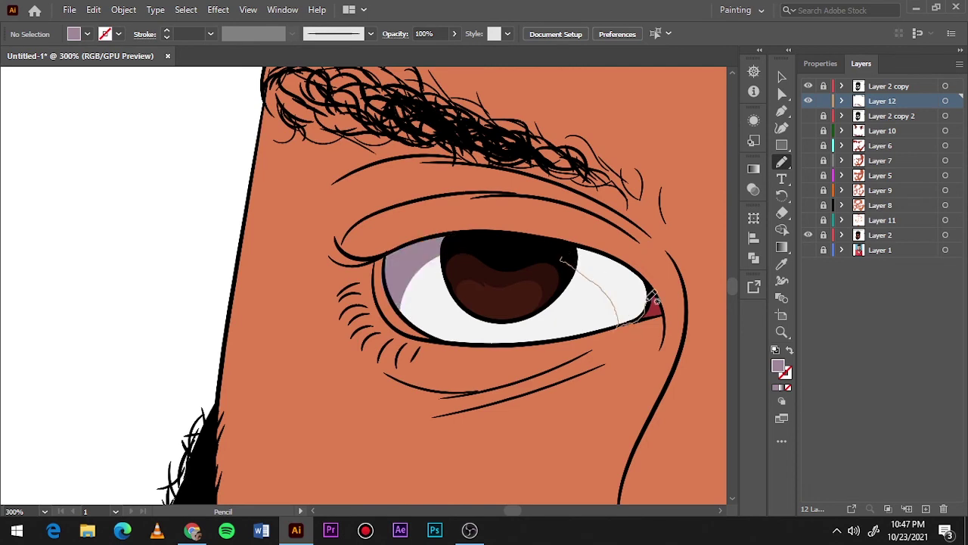
drag(655, 301, 651, 306)
key(ctrl+0)
key(i)
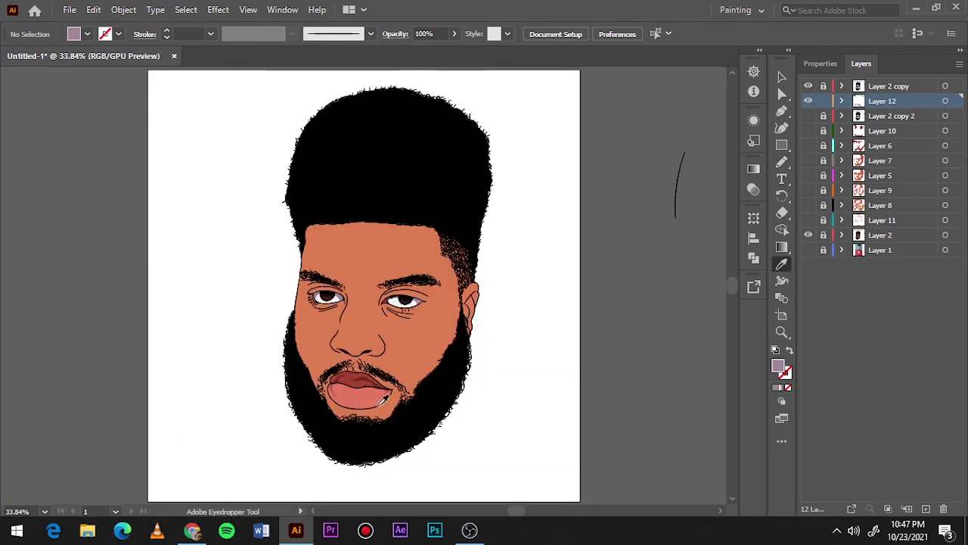
scroll(382, 399, up, 5)
Sample the salmon lip colour as the fill and briefly compare against the lip reference photo.
click(808, 250)
double_click(777, 366)
key(Return)
click(808, 234)
click(782, 161)
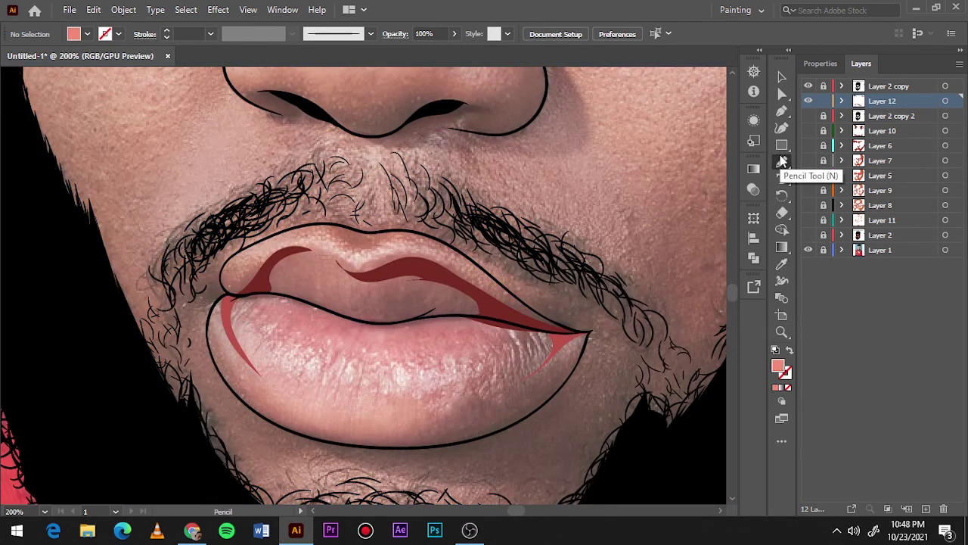
click(782, 263)
click(808, 235)
Set the fill to the dark red upper-lip colour sampled from the artwork.
click(335, 234)
double_click(778, 366)
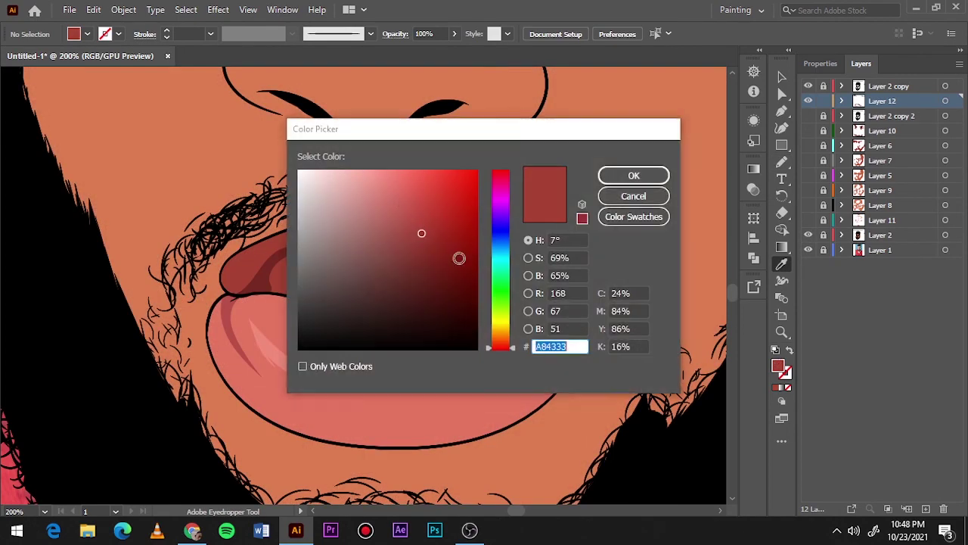
key(Return)
key(n)
Reveal all the shading layers over the portrait and hide the reference photo.
key(ctrl+0)
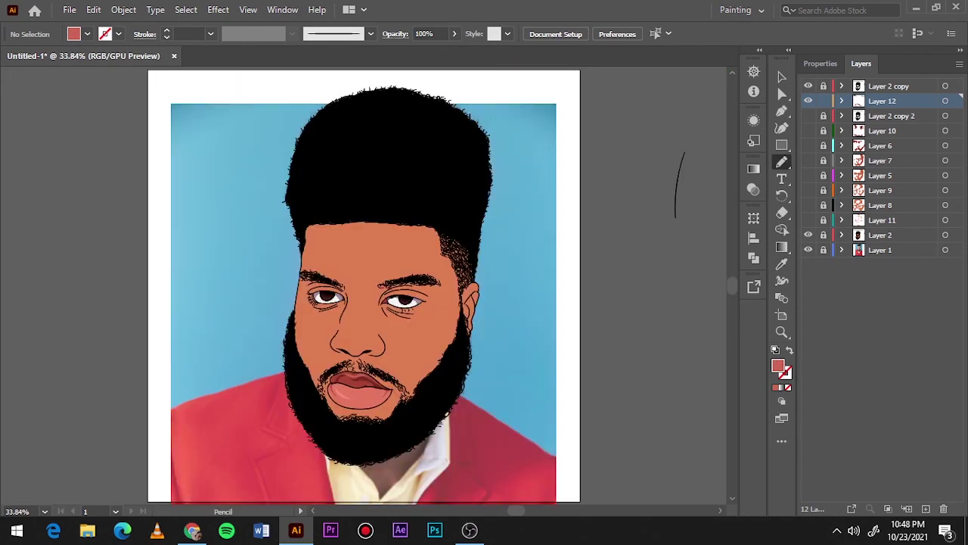
drag(808, 220, 808, 115)
click(808, 250)
Add a new top layer and set up a 5 pt Round brush in white.
click(926, 508)
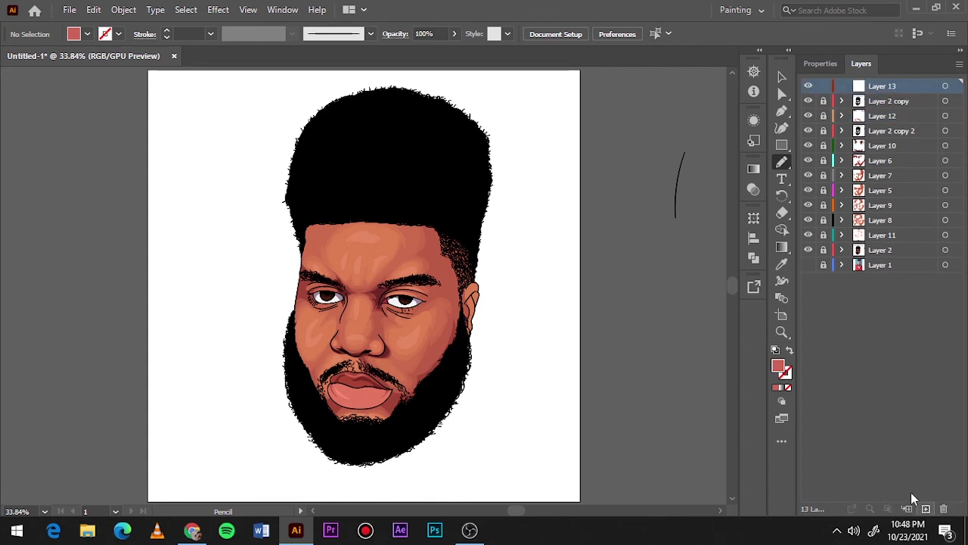
click(371, 33)
click(294, 70)
click(788, 387)
scroll(371, 281, up, 3)
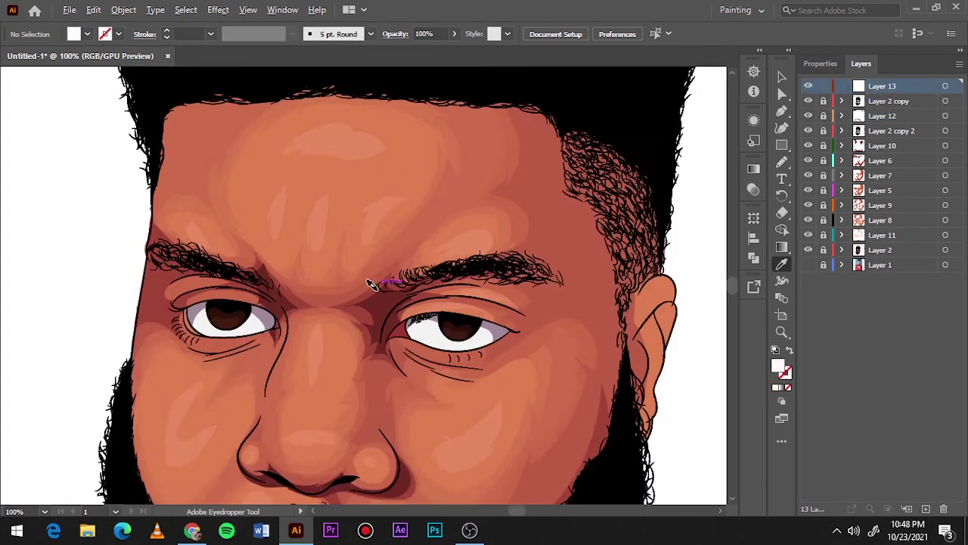
scroll(371, 281, up, 1)
key(b)
key(ctrl+0)
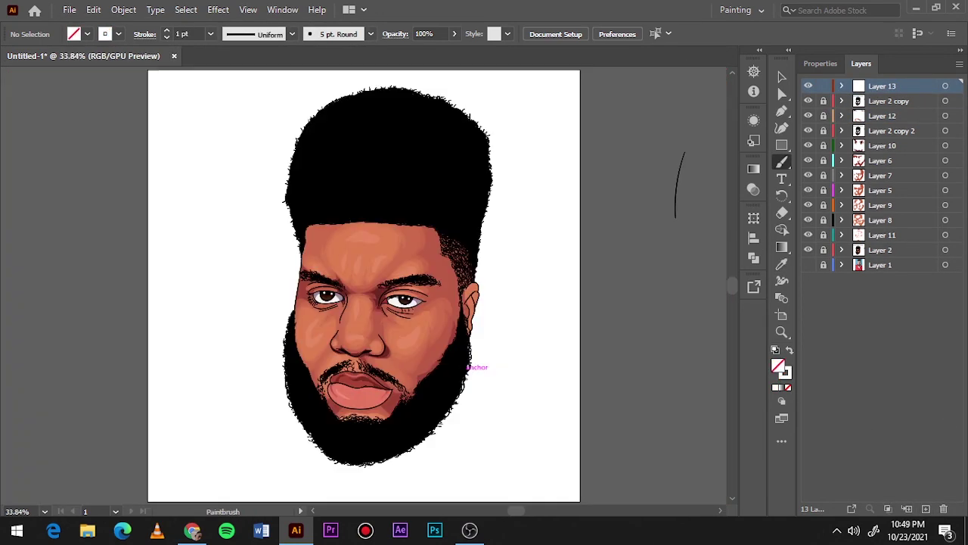